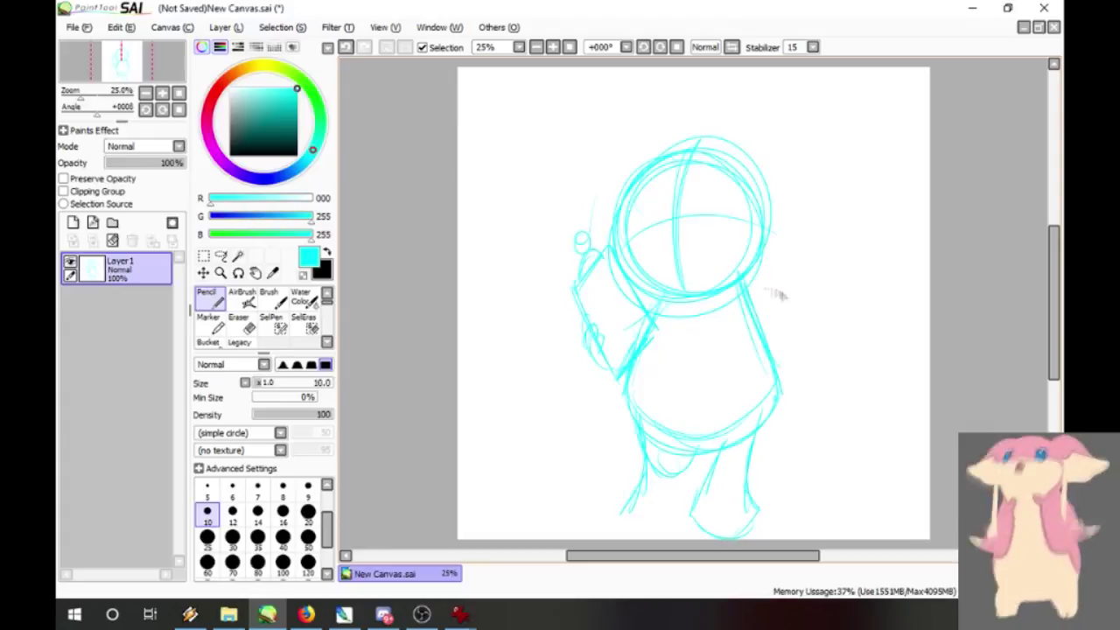
- Sketch the lowered arm and hand beside the body, running from the shoulder down to the hip
mouse_move(770, 294)
mouse_down()
mouse_move(812, 331)
mouse_move(790, 341)
mouse_up()
mouse_move(743, 276)
mouse_down()
mouse_move(813, 320)
mouse_move(778, 352)
mouse_move(806, 368)
mouse_up()
mouse_move(777, 350)
mouse_down()
mouse_move(766, 378)
mouse_move(806, 363)
mouse_up()
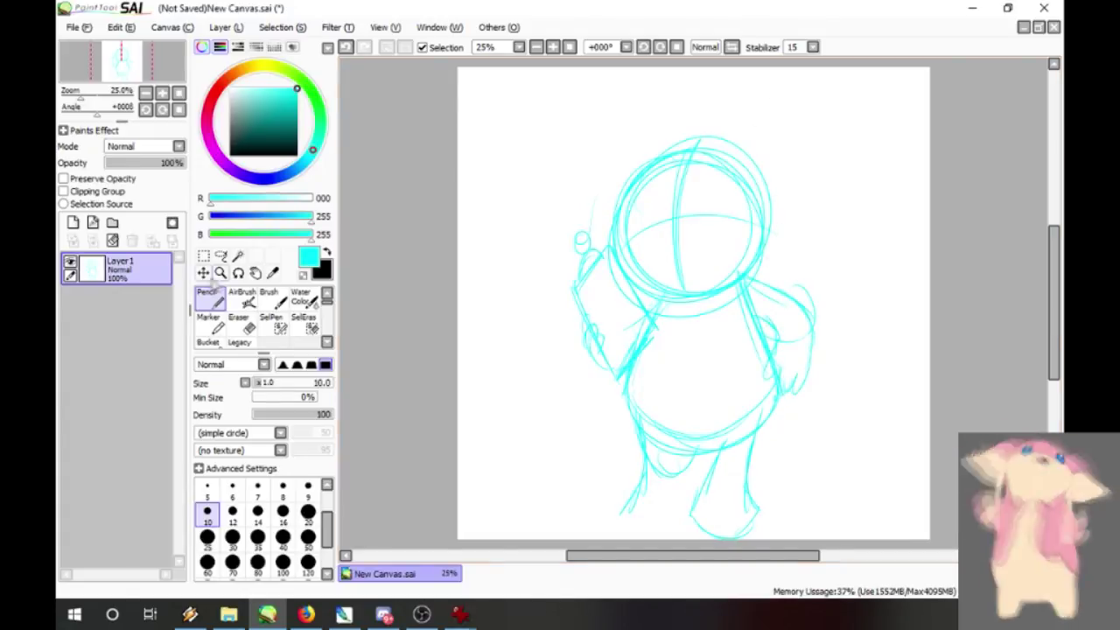
drag(804, 407, 800, 379)
- Shift the whole sketch slightly upward on the canvas and add the sole and toe lines of the front foot
drag(714, 413, 688, 478)
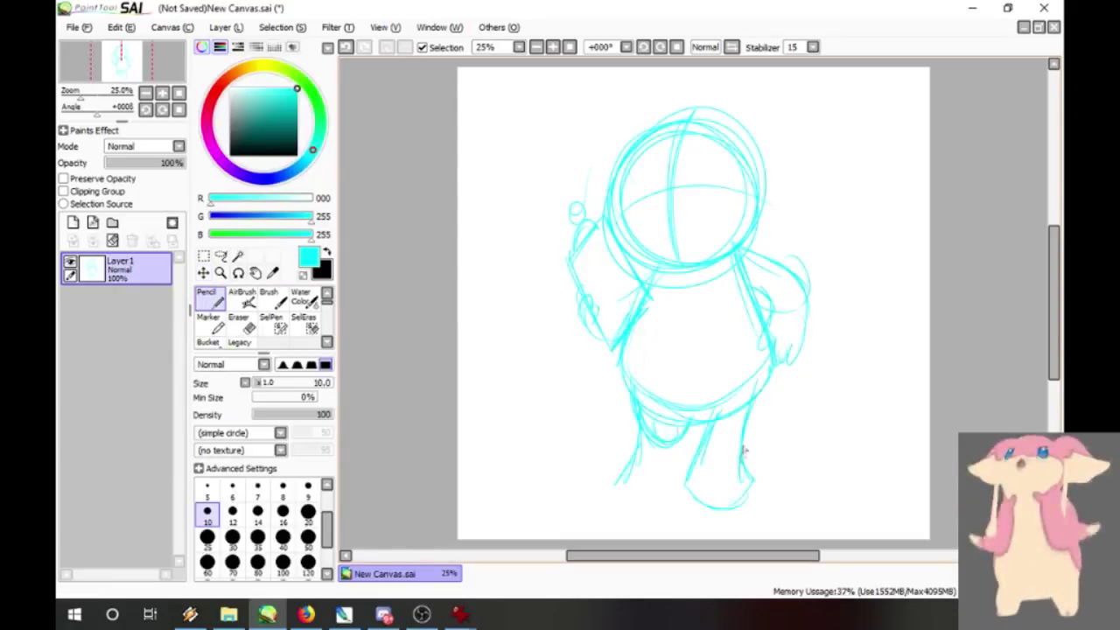
drag(743, 452, 687, 493)
drag(725, 484, 728, 504)
drag(706, 93, 699, 118)
drag(722, 288, 725, 302)
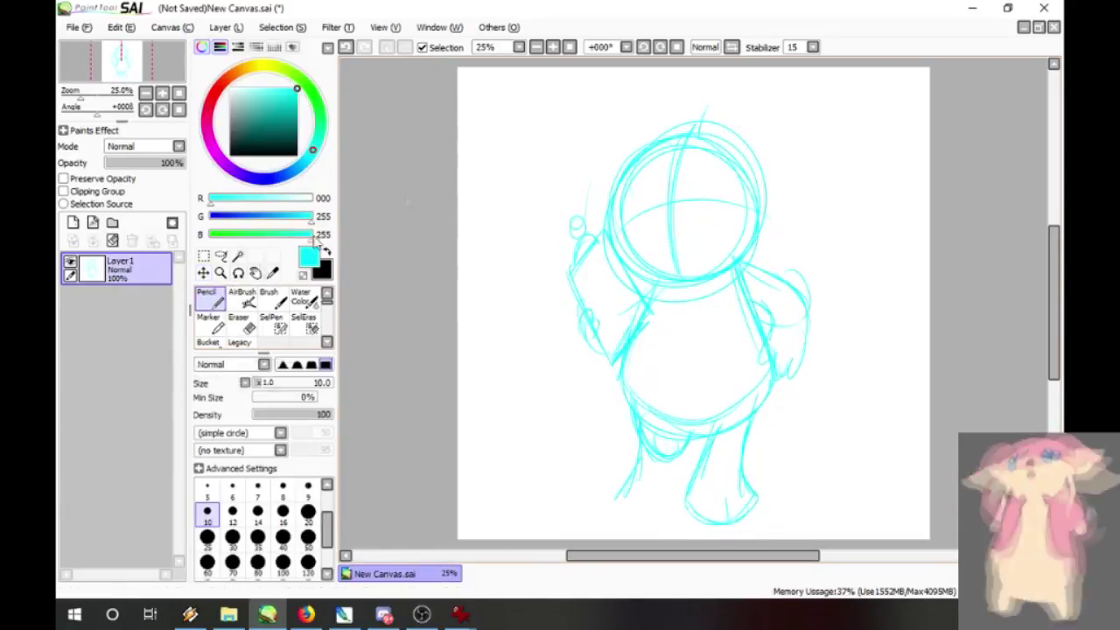
- Sketch curved pointed tufts flaring from both sides of the head, plus a spiral curl beside the cheek
drag(701, 136, 787, 125)
drag(741, 81, 770, 155)
mouse_move(770, 156)
mouse_down()
mouse_move(758, 175)
mouse_move(802, 226)
mouse_up()
drag(784, 218, 773, 247)
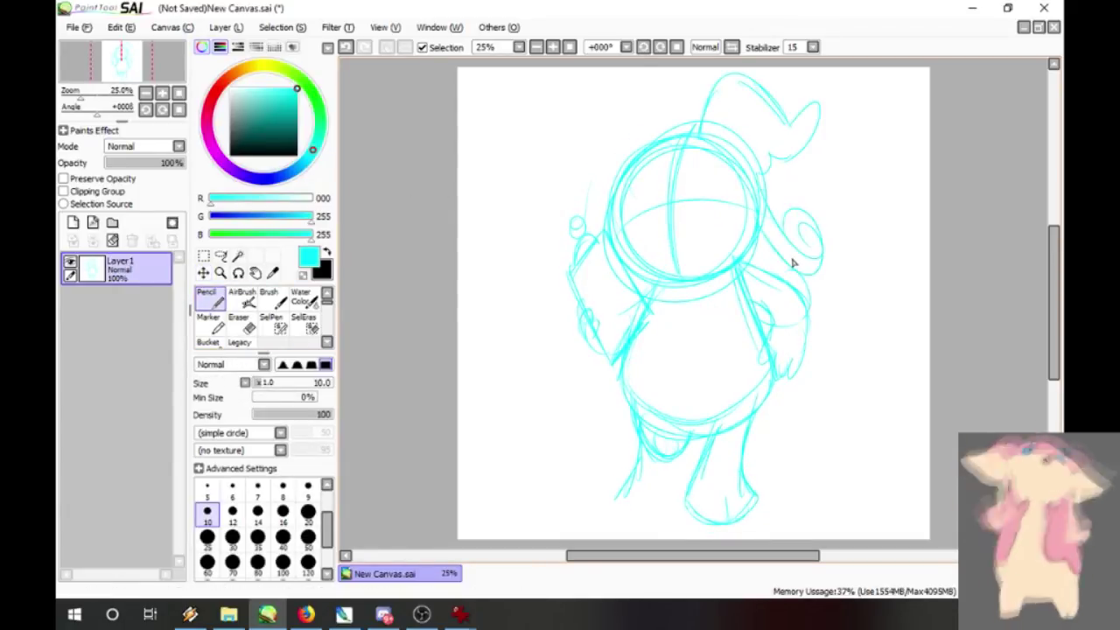
mouse_move(664, 139)
mouse_down()
mouse_move(630, 90)
mouse_move(595, 129)
mouse_up()
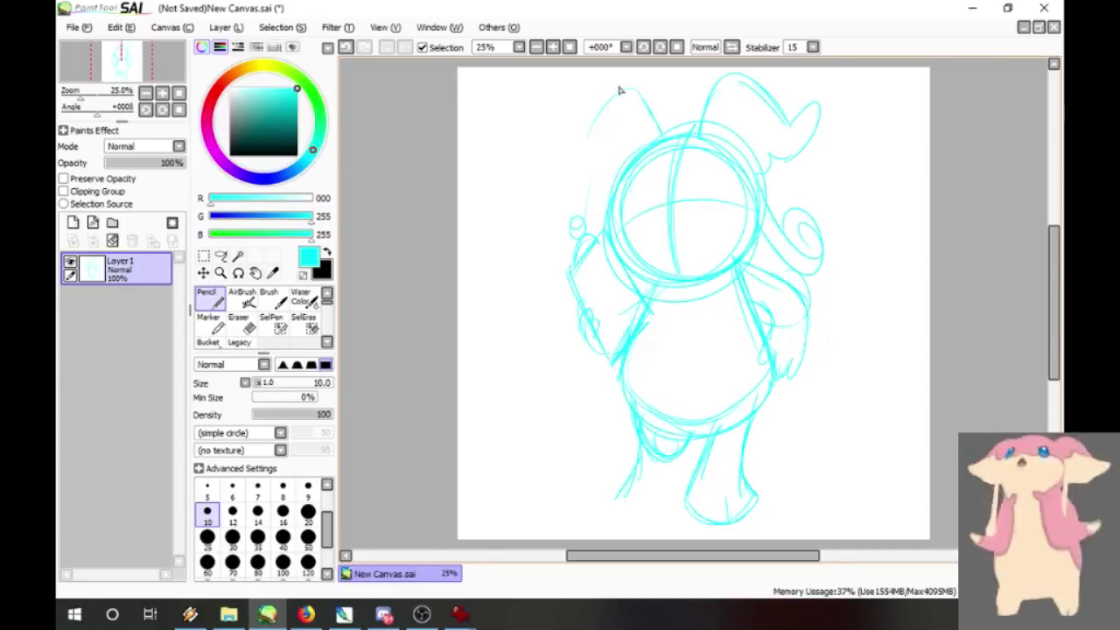
mouse_move(618, 90)
mouse_down()
mouse_move(570, 131)
mouse_move(617, 188)
mouse_move(663, 278)
mouse_up()
drag(739, 180, 751, 210)
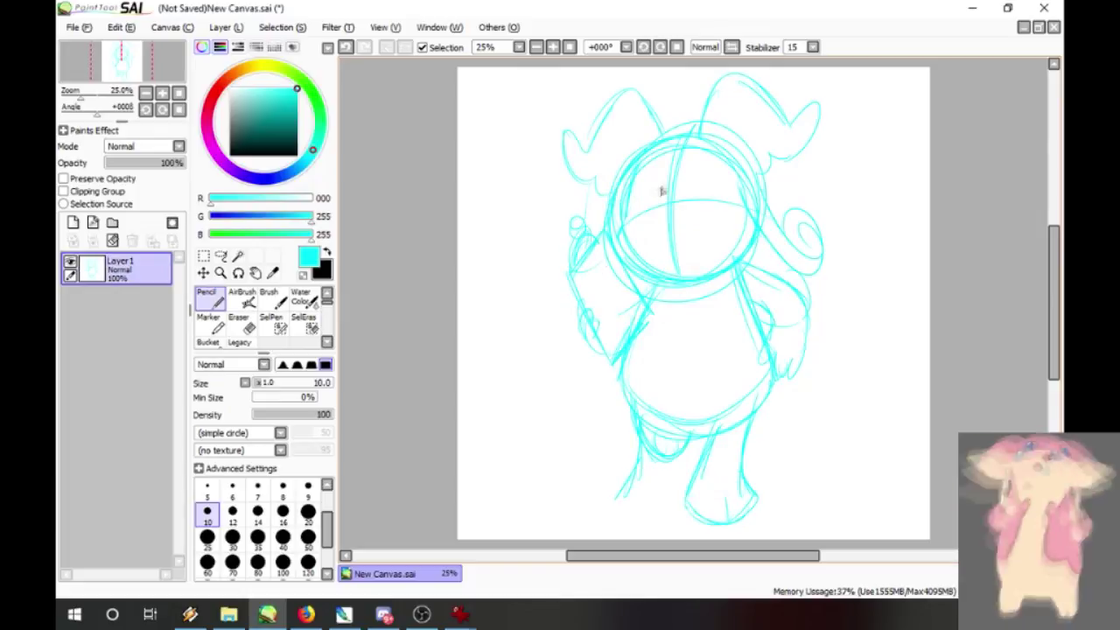
- Sketch a cap with a round badge between the tufts and add the half-lidded eyes, muzzle line and mouth
mouse_move(629, 108)
mouse_down()
mouse_move(645, 155)
mouse_move(679, 98)
mouse_move(638, 163)
mouse_up()
mouse_move(700, 112)
mouse_down()
mouse_move(698, 133)
mouse_move(714, 93)
mouse_move(700, 123)
mouse_move(691, 112)
mouse_up()
mouse_move(622, 229)
mouse_down()
mouse_move(722, 207)
mouse_move(746, 229)
mouse_up()
mouse_move(694, 286)
mouse_down()
mouse_move(726, 365)
mouse_move(768, 364)
mouse_move(660, 297)
mouse_up()
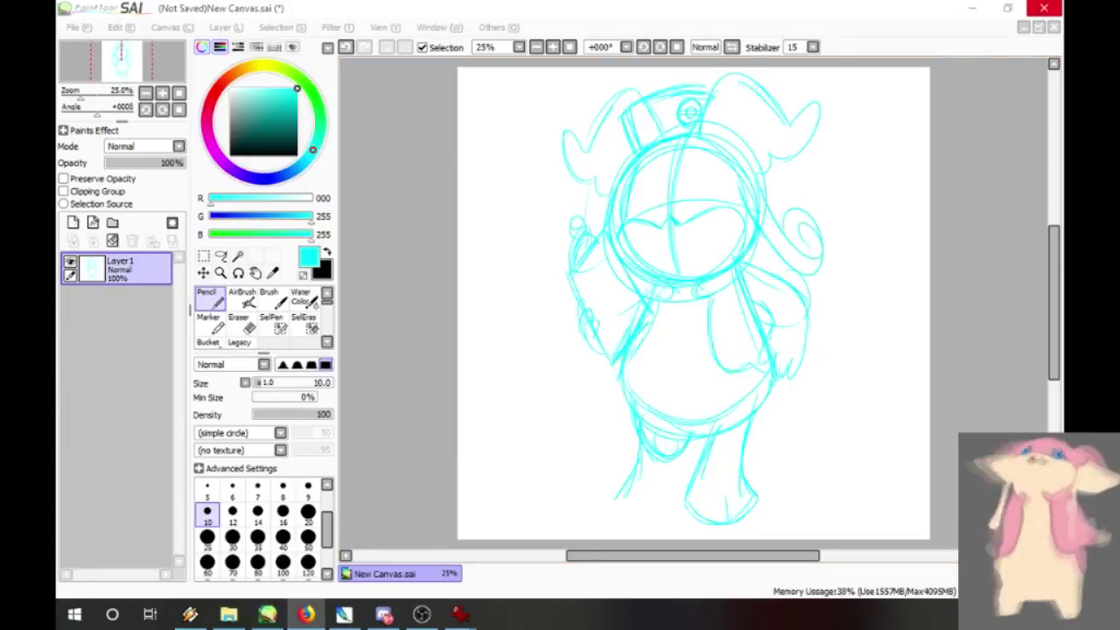
drag(683, 209, 697, 229)
mouse_move(649, 183)
mouse_down()
mouse_move(639, 215)
mouse_move(649, 180)
mouse_move(653, 225)
mouse_move(653, 216)
mouse_move(699, 214)
mouse_up()
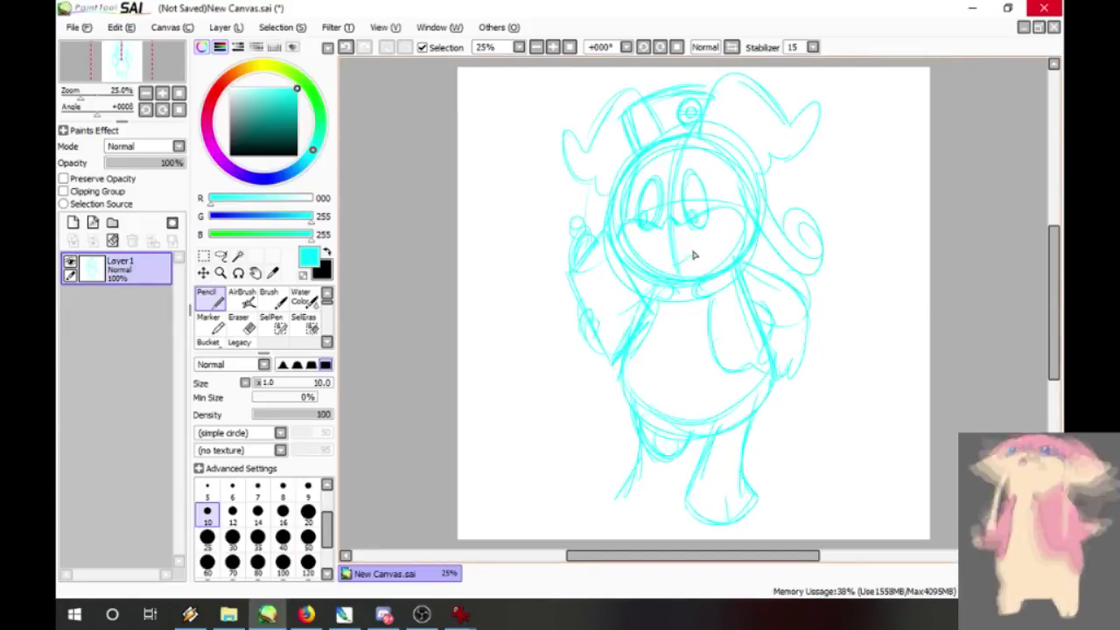
- Add inner fold lines to both head tufts and sketch the rounded sleeve in front of the chest
drag(790, 131, 730, 166)
drag(587, 150, 629, 140)
mouse_move(715, 292)
mouse_down()
mouse_move(767, 312)
mouse_move(770, 393)
mouse_up()
drag(743, 352, 740, 394)
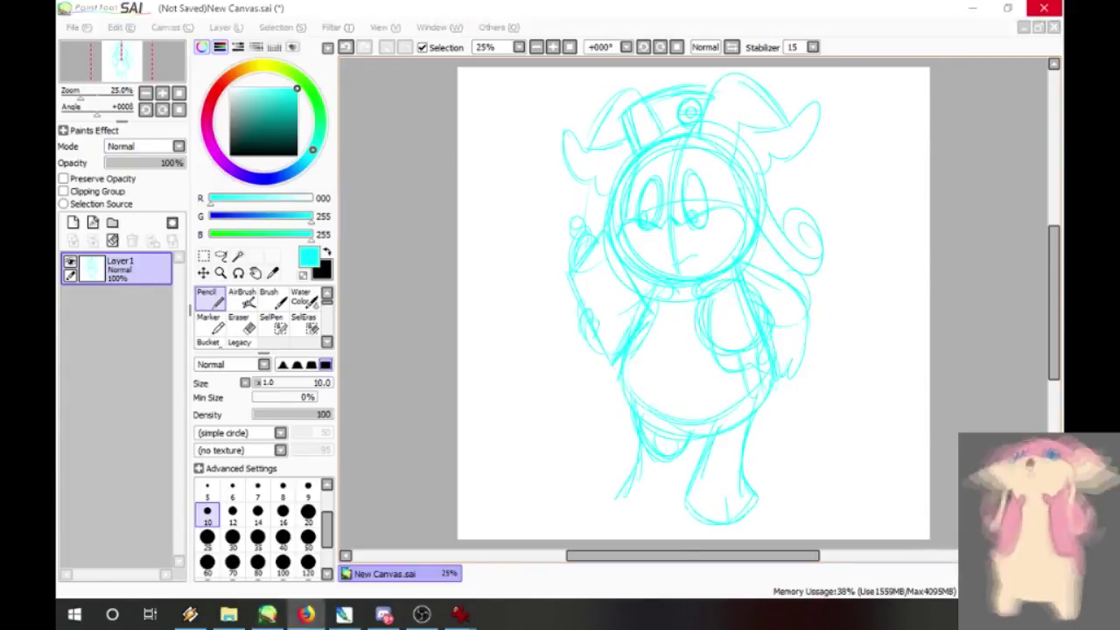
- Sketch the belt with a round buckle, the flared coat hem and the jagged fringe below the sleeve
drag(640, 354, 770, 346)
mouse_move(625, 357)
mouse_down()
mouse_move(603, 425)
mouse_move(710, 442)
mouse_move(787, 359)
mouse_up()
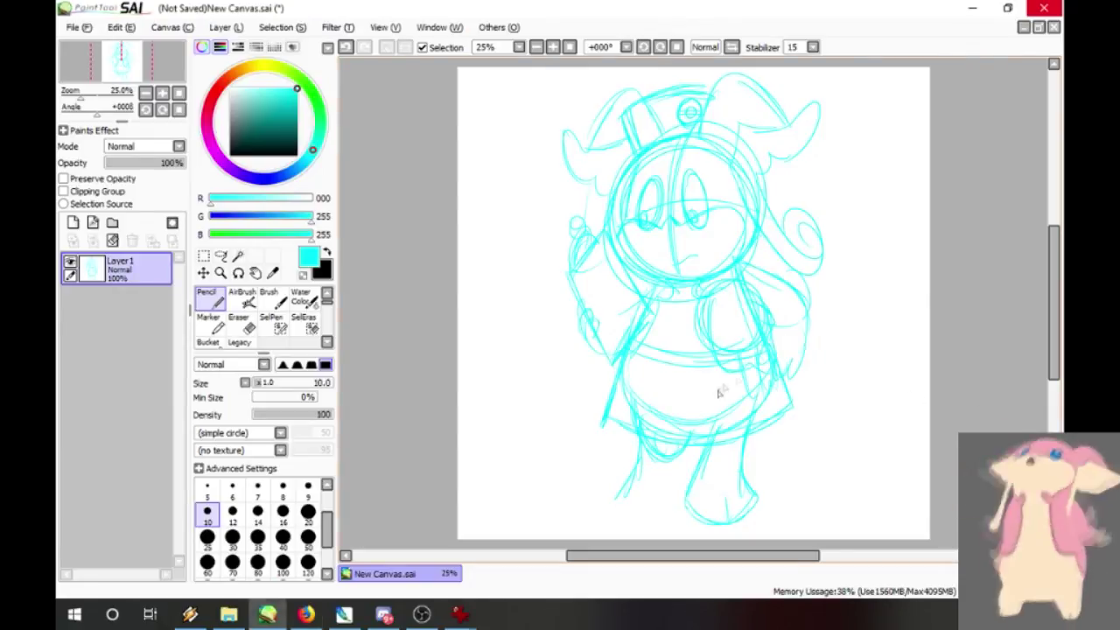
drag(718, 396, 755, 366)
drag(716, 398, 766, 410)
mouse_move(709, 369)
mouse_down()
mouse_move(726, 278)
mouse_move(730, 385)
mouse_move(759, 257)
mouse_up()
- Sketch a spiky feathered tail beside the hip and a small round detail on the sleeve
mouse_move(777, 327)
mouse_down()
mouse_move(728, 402)
mouse_move(829, 357)
mouse_up()
mouse_move(831, 399)
mouse_down()
mouse_move(782, 452)
mouse_move(832, 438)
mouse_move(829, 465)
mouse_up()
drag(822, 401, 849, 468)
drag(819, 343, 824, 376)
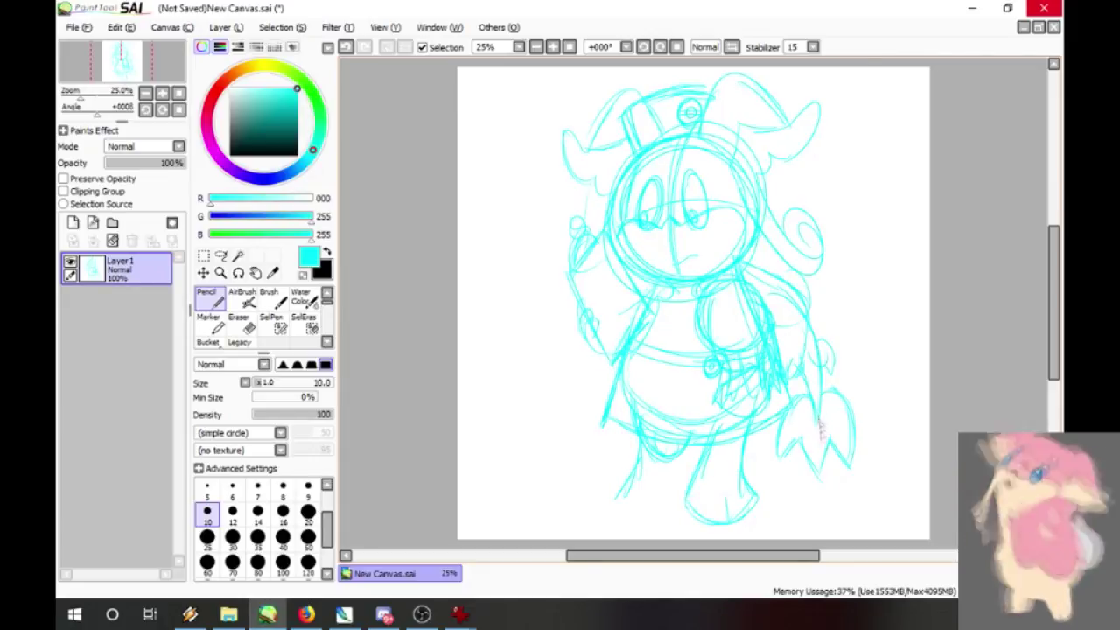
drag(754, 303, 749, 337)
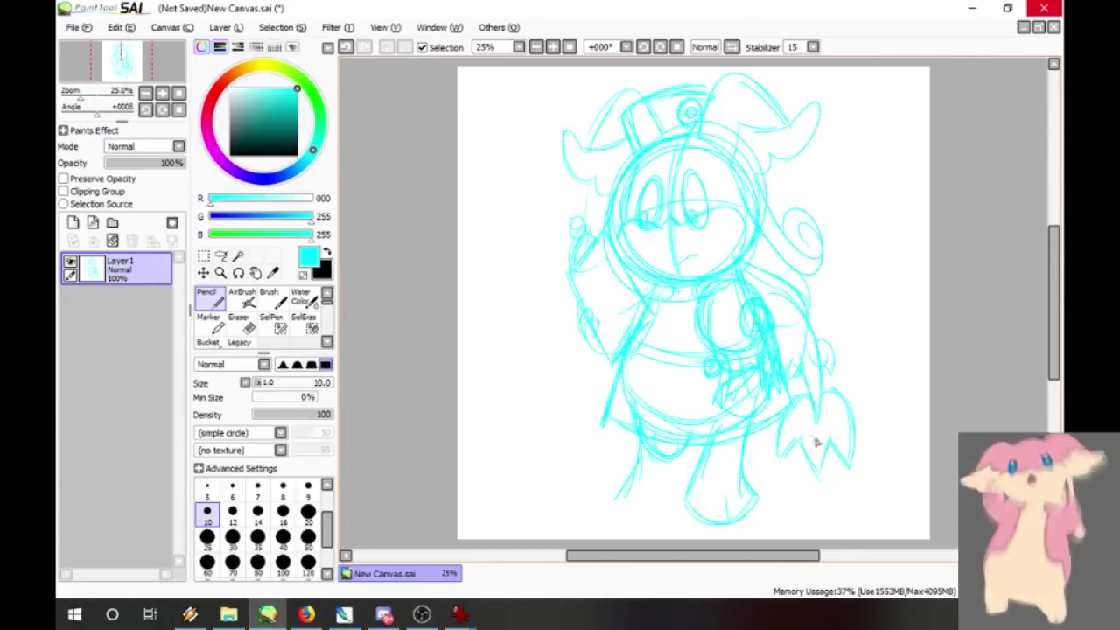
- Sketch diagonal perspective lines for the walls behind the character, with short verticals above the head
drag(595, 218, 460, 437)
drag(570, 261, 459, 436)
drag(639, 72, 640, 147)
mouse_move(763, 60)
mouse_down()
mouse_move(759, 161)
mouse_move(931, 378)
mouse_up()
drag(585, 69, 461, 187)
drag(804, 66, 989, 197)
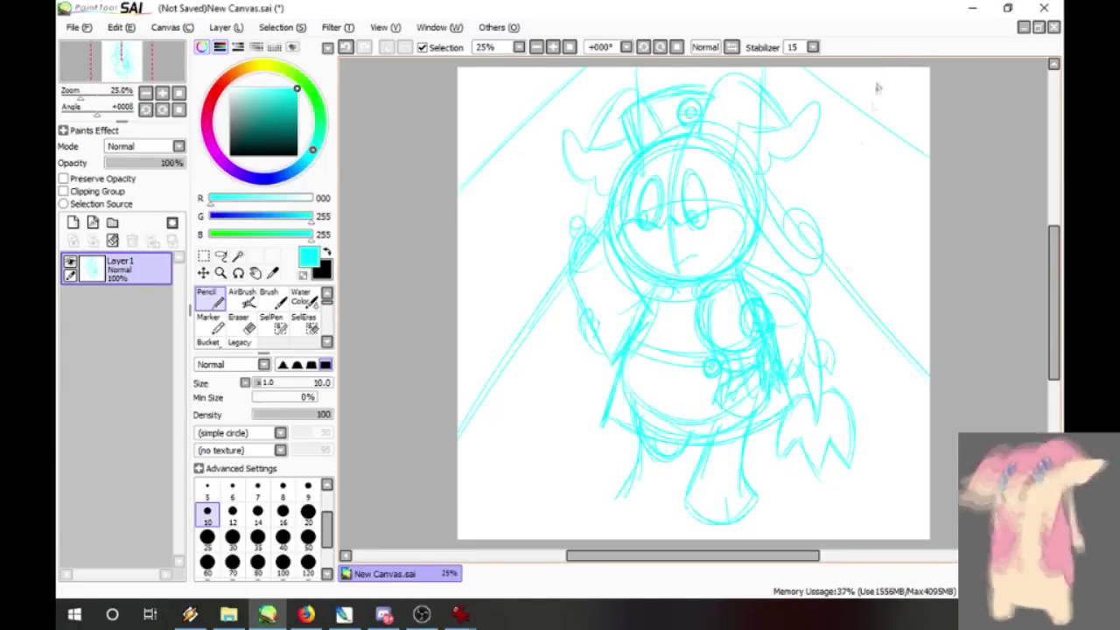
- Sketch tall vertical wall lines in the background on both sides of the character
drag(875, 72, 865, 308)
mouse_move(742, 154)
mouse_down()
mouse_move(698, 99)
mouse_move(639, 114)
mouse_up()
drag(504, 80, 513, 355)
drag(500, 69, 492, 273)
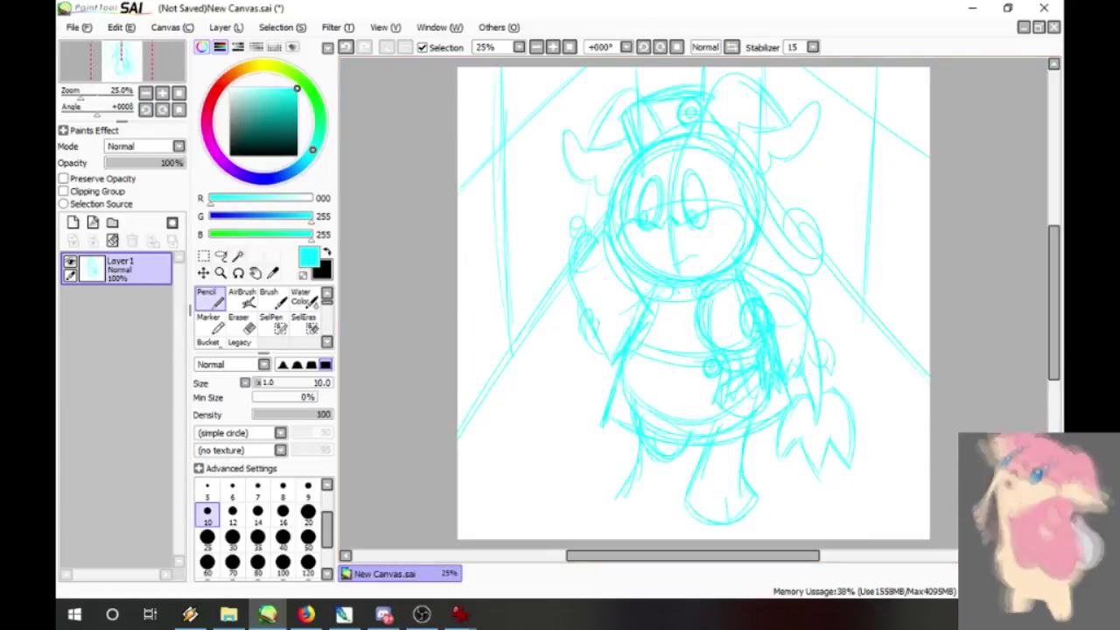
- Rework the outline of the lowered arm and darken the fingers of the raised hand
key(alt+Tab)
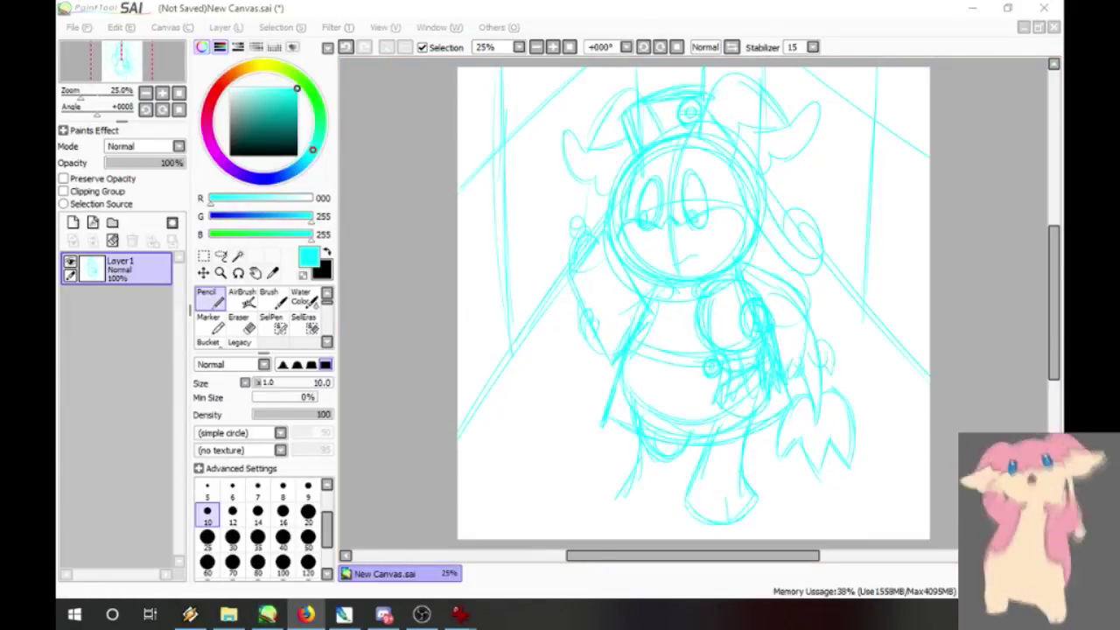
click(825, 307)
mouse_move(748, 265)
mouse_down()
mouse_move(801, 321)
mouse_move(788, 382)
mouse_up()
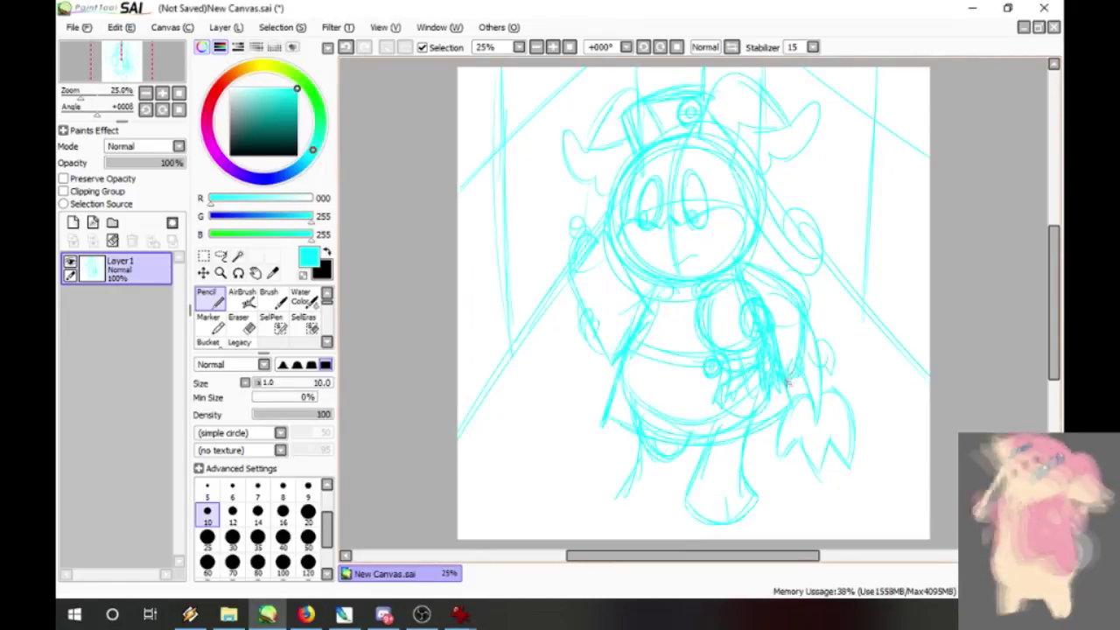
mouse_move(600, 355)
mouse_down()
mouse_move(588, 313)
mouse_move(577, 330)
mouse_up()
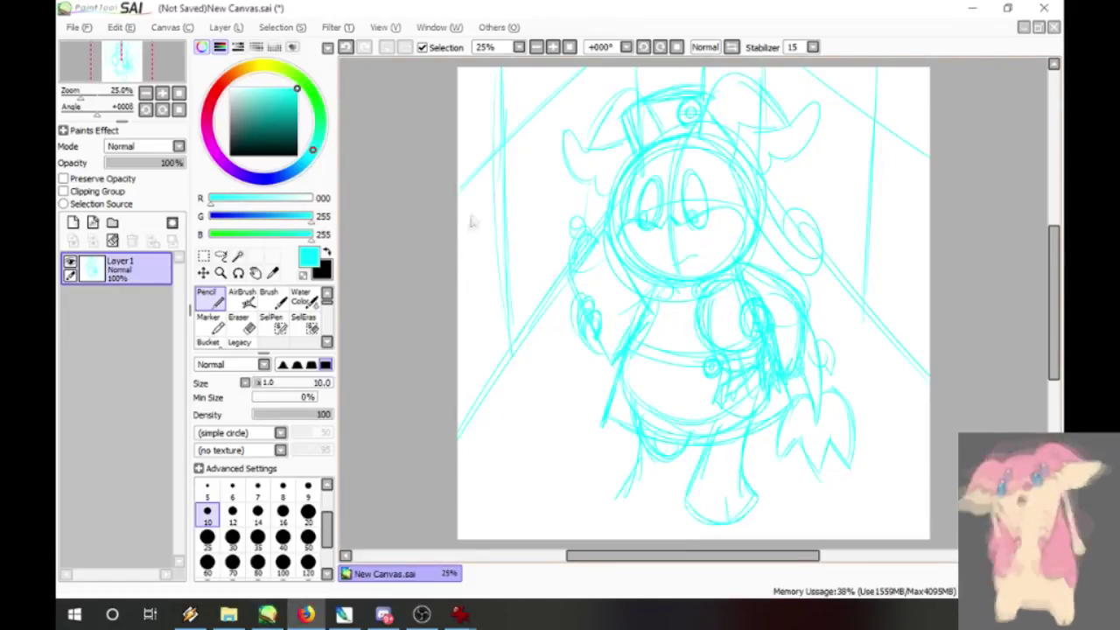
- Sketch the background's horizontal lines at face and hip height and the vertical wall edges beside the character
drag(462, 249, 612, 246)
drag(459, 382, 630, 378)
drag(602, 72, 614, 359)
drag(842, 93, 836, 267)
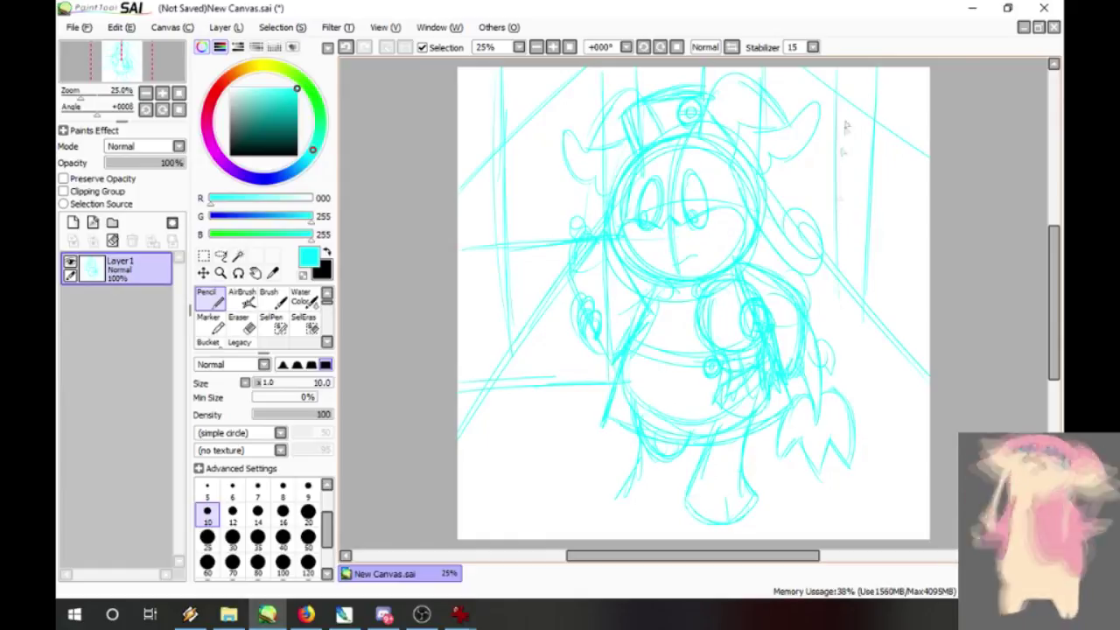
mouse_move(844, 131)
mouse_down()
mouse_move(832, 378)
mouse_move(927, 375)
mouse_up()
drag(626, 235, 927, 234)
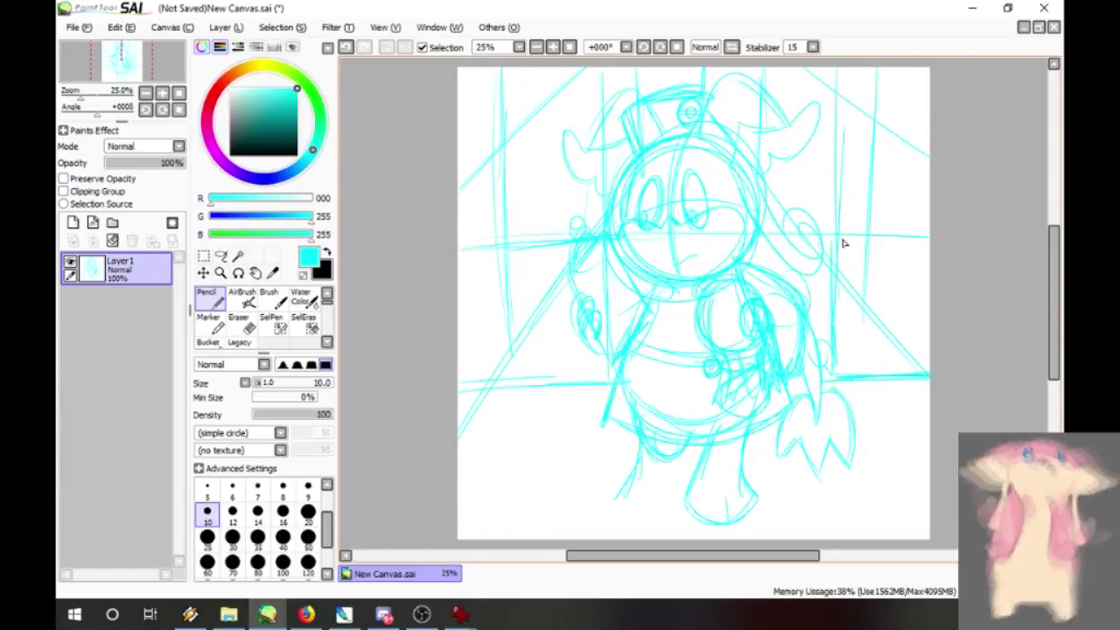
- Add more vertical door-frame lines behind the head and body and a diagonal lapel line on the chest
drag(632, 69, 620, 175)
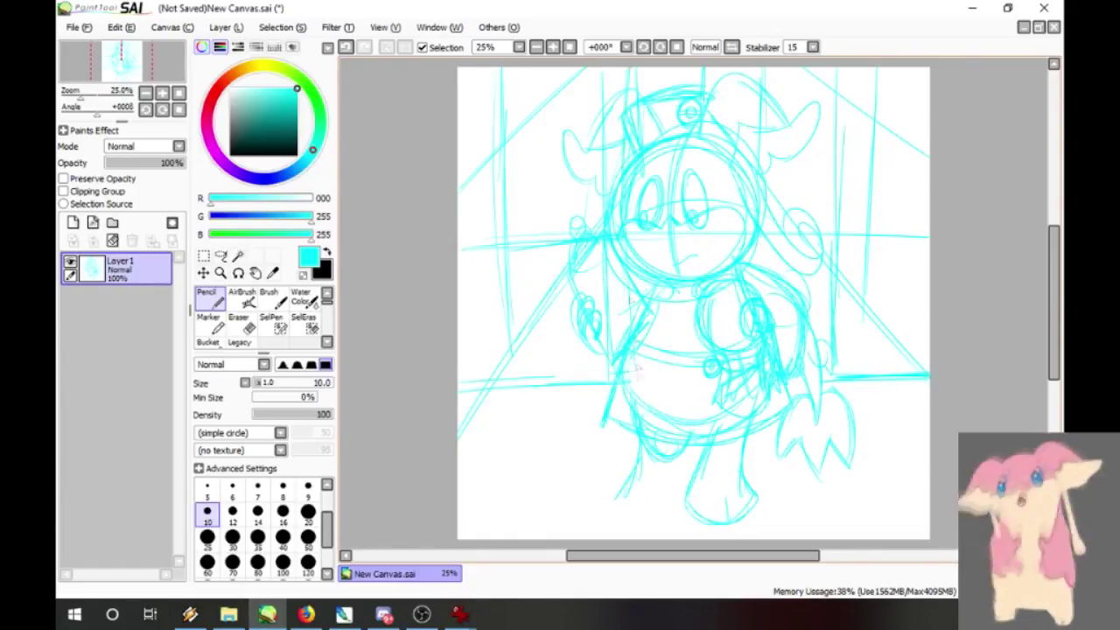
drag(715, 262, 653, 336)
drag(707, 68, 699, 193)
key(alt+Tab)
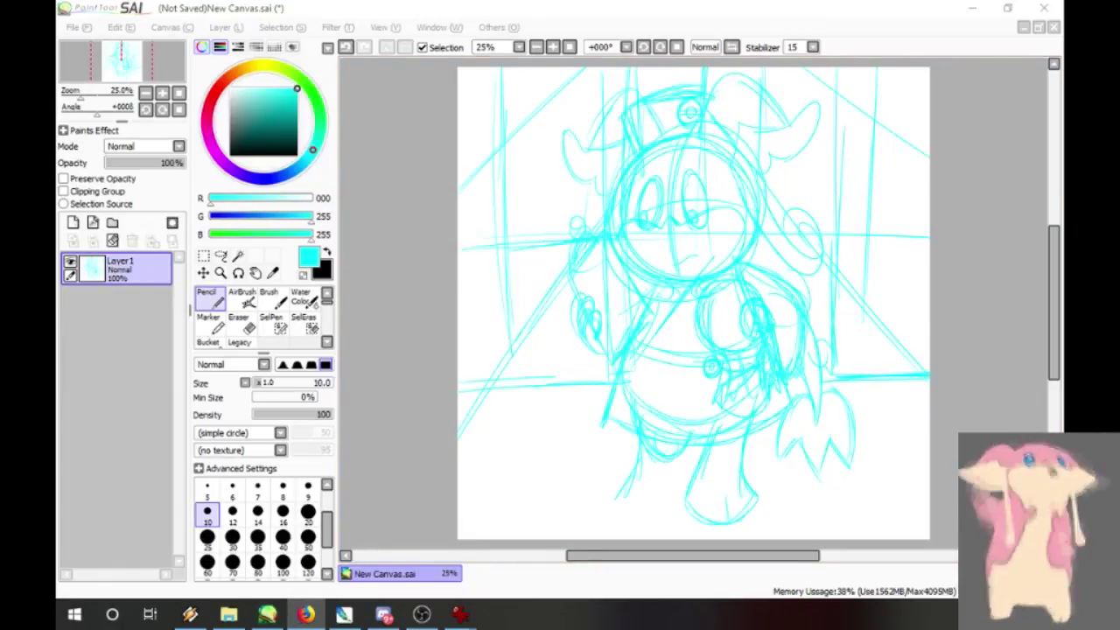
drag(611, 69, 618, 353)
drag(827, 69, 820, 271)
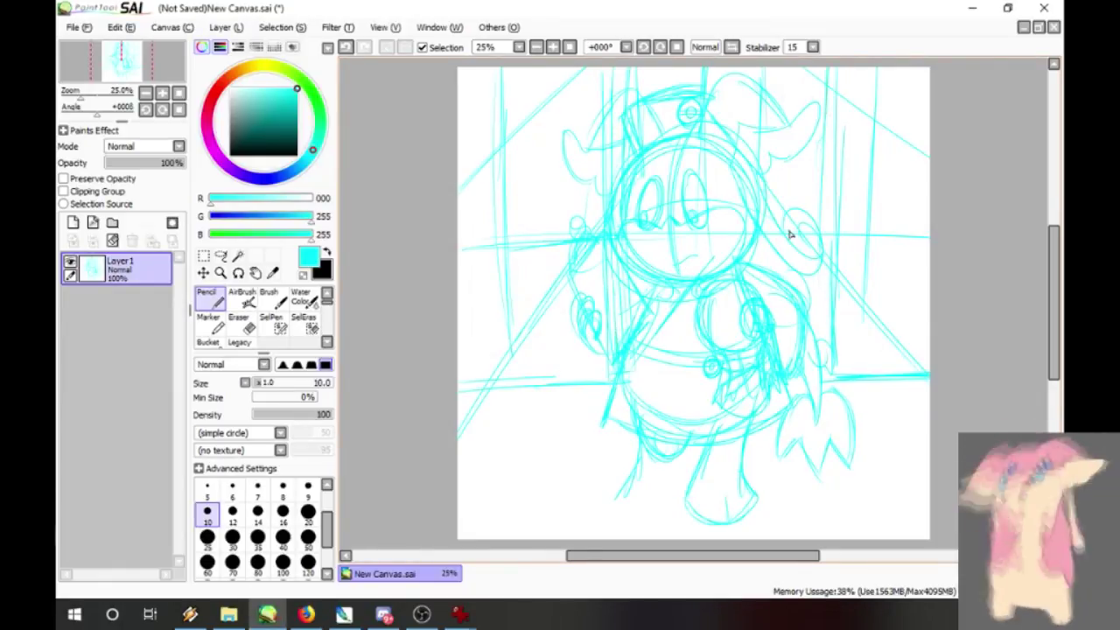
drag(632, 91, 836, 80)
click(347, 47)
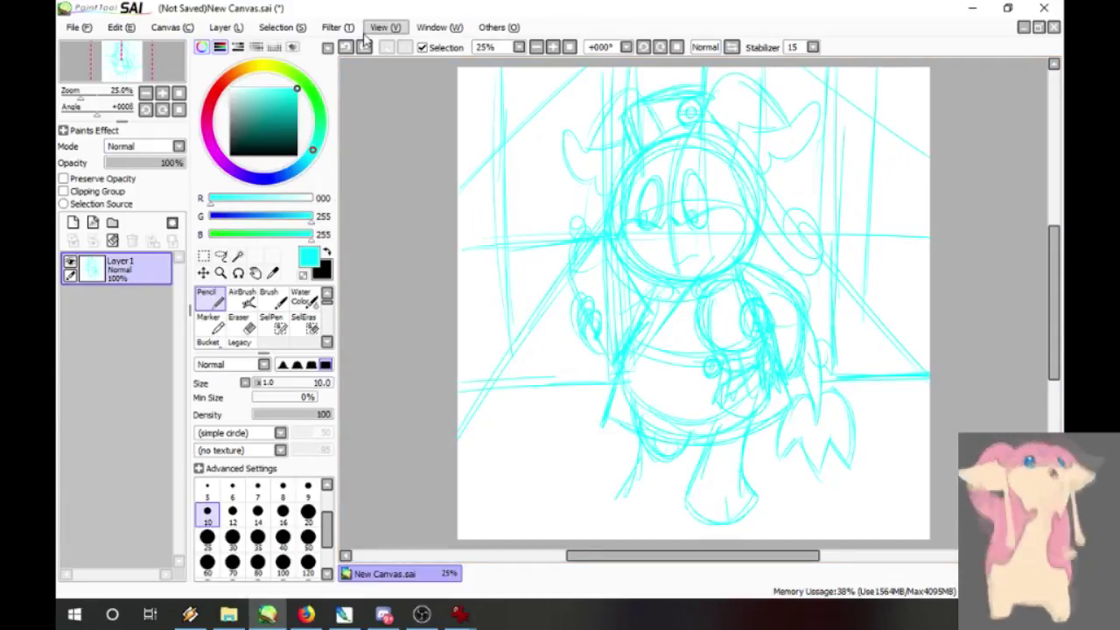
key(alt+Tab)
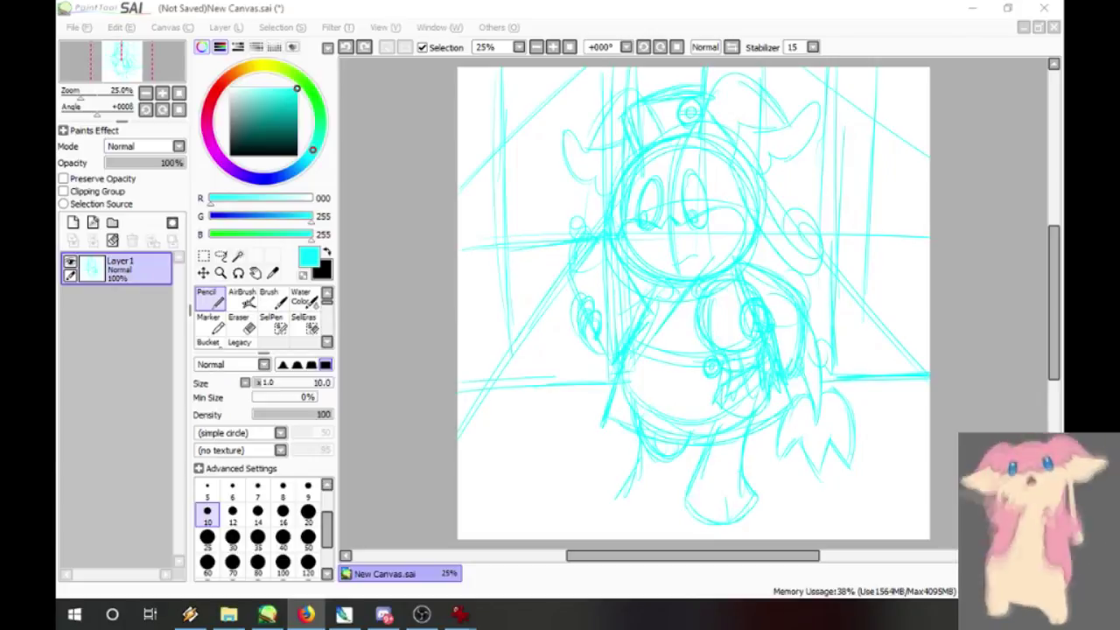
key(alt+Tab)
- Sketch horizontal lines across the doorway behind the body and a series of floorboard lines down the floor
drag(632, 355, 831, 357)
drag(612, 297, 824, 284)
drag(462, 416, 929, 417)
drag(462, 441, 929, 417)
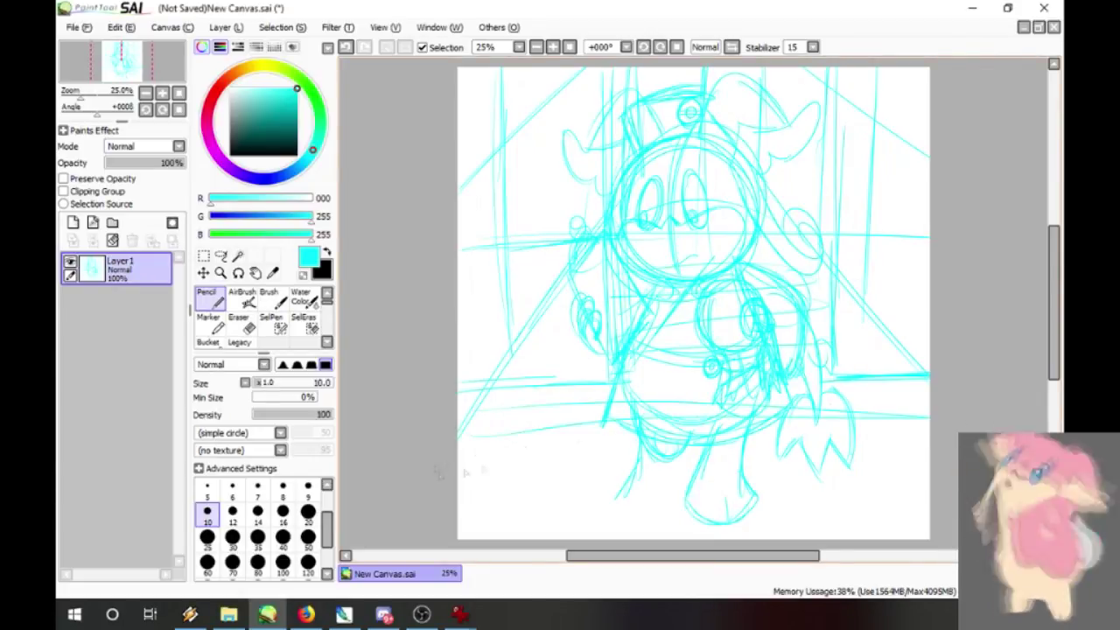
drag(463, 468, 929, 436)
drag(463, 478, 929, 465)
drag(468, 519, 928, 480)
drag(523, 534, 923, 526)
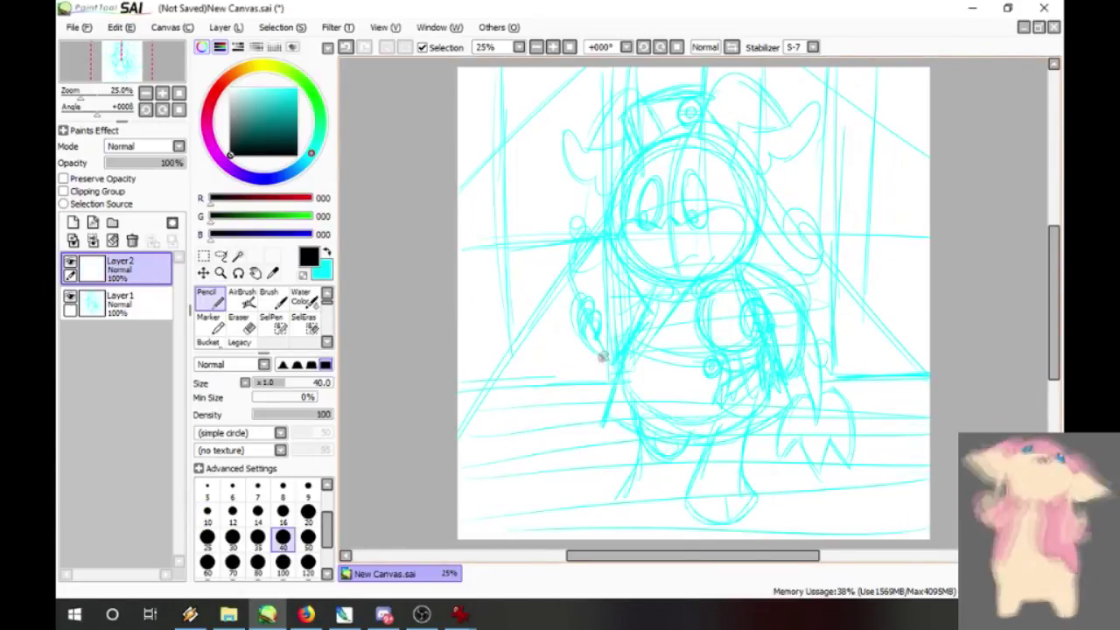
- Ink the diamond-shaped card, its gripping fingers and the thumb in black on Layer2 with a size 40 pencil
mouse_move(603, 354)
mouse_down()
mouse_move(577, 297)
mouse_move(584, 284)
mouse_move(635, 282)
mouse_move(613, 358)
mouse_move(647, 312)
mouse_up()
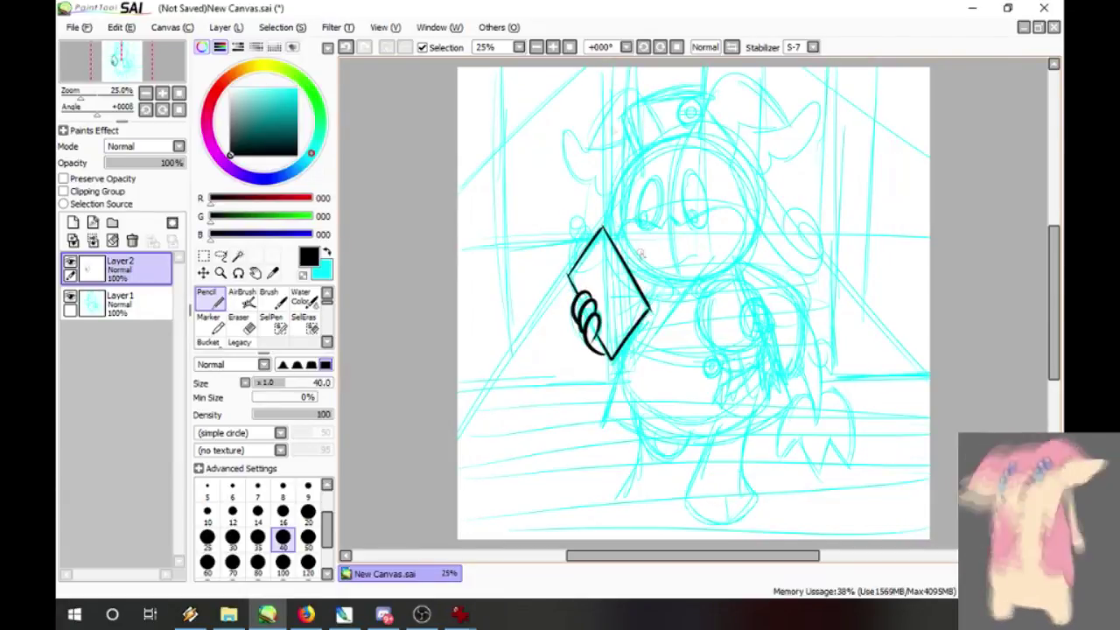
mouse_move(574, 273)
mouse_down()
mouse_move(590, 235)
mouse_move(570, 236)
mouse_up()
mouse_move(758, 297)
mouse_down()
mouse_move(716, 362)
mouse_move(727, 385)
mouse_move(770, 325)
mouse_move(786, 386)
mouse_up()
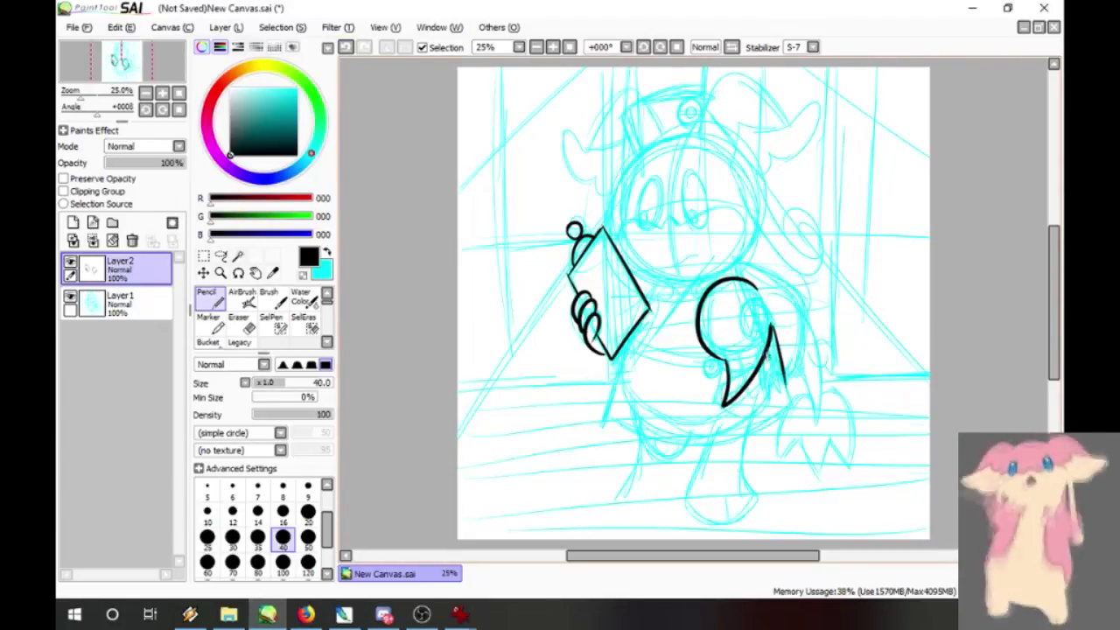
key(ctrl+z)
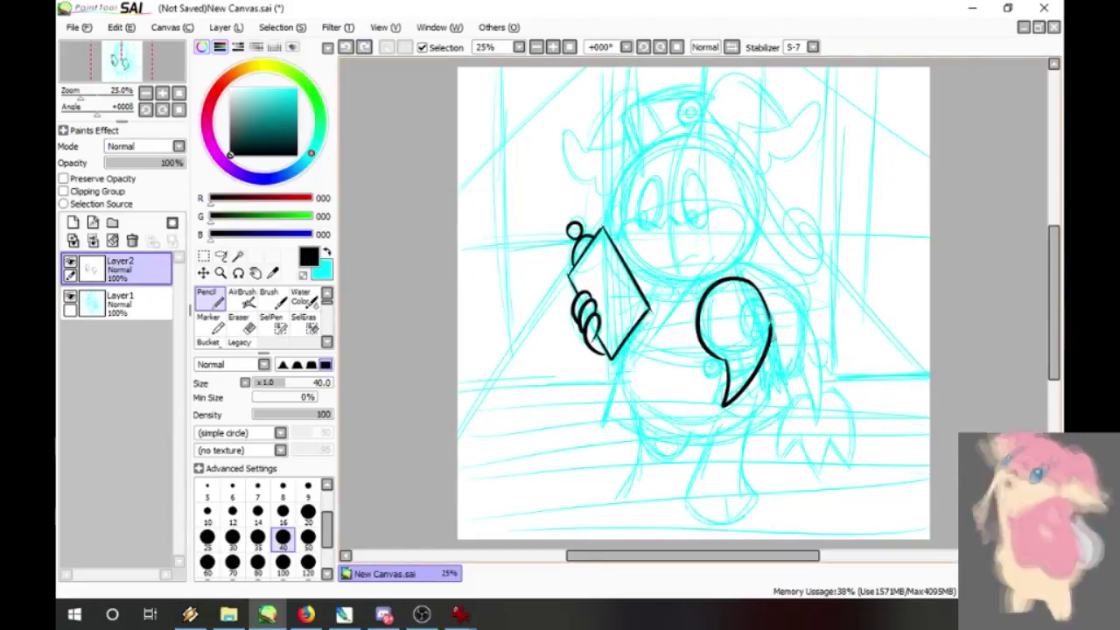
drag(769, 319, 771, 327)
click(351, 49)
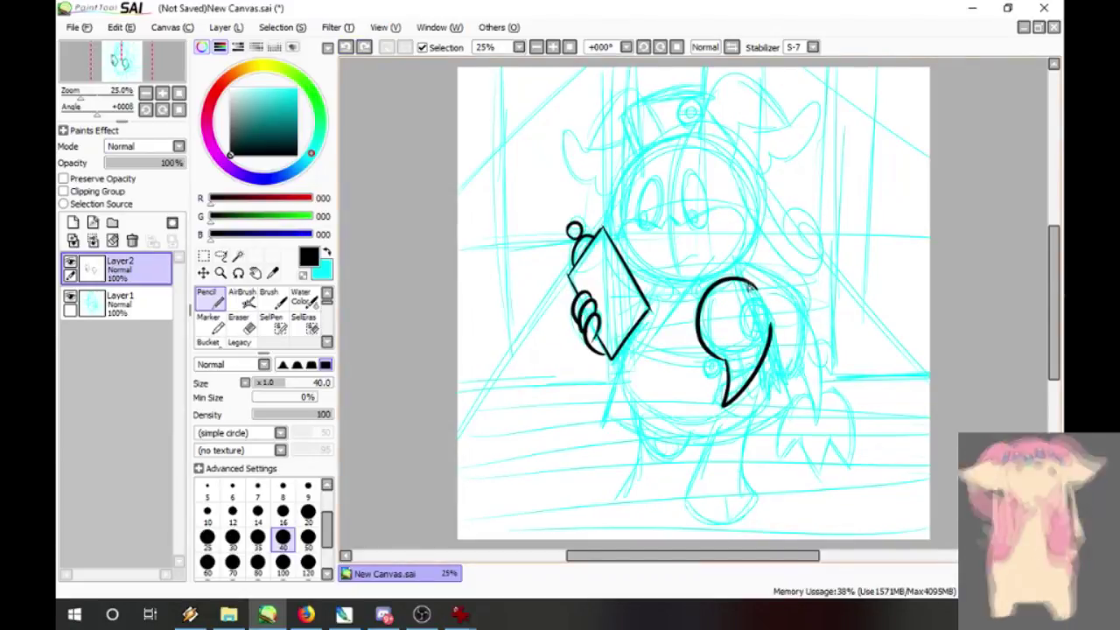
mouse_move(751, 283)
mouse_down()
mouse_move(769, 306)
mouse_move(769, 338)
mouse_up()
click(351, 47)
drag(752, 285, 787, 383)
mouse_move(738, 262)
mouse_down()
mouse_move(805, 309)
mouse_move(787, 383)
mouse_up()
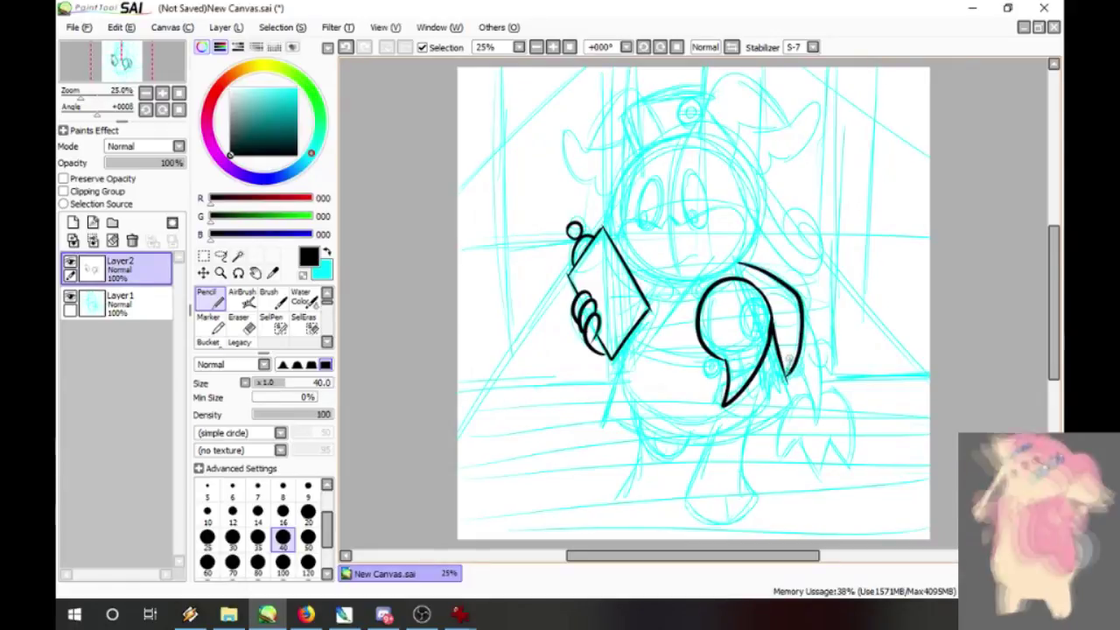
mouse_move(707, 448)
mouse_down()
mouse_move(686, 516)
mouse_move(735, 464)
mouse_up()
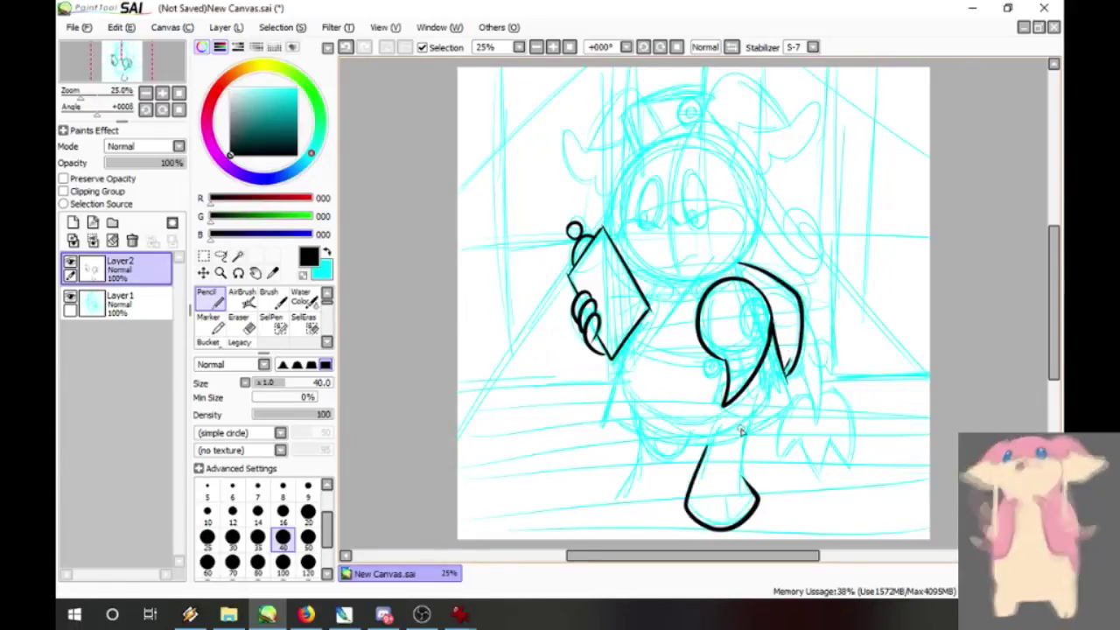
click(348, 49)
click(348, 48)
click(347, 48)
click(347, 48)
click(348, 48)
- Ink the outer curve of the lowered arm, the front leg and foot, and the rounded sleeve outline
mouse_move(745, 280)
mouse_down()
mouse_move(721, 276)
mouse_move(723, 350)
mouse_move(803, 332)
mouse_move(792, 381)
mouse_up()
key(ctrl+z)
drag(740, 259, 791, 375)
mouse_move(705, 444)
mouse_down()
mouse_move(685, 513)
mouse_move(744, 444)
mouse_move(717, 525)
mouse_up()
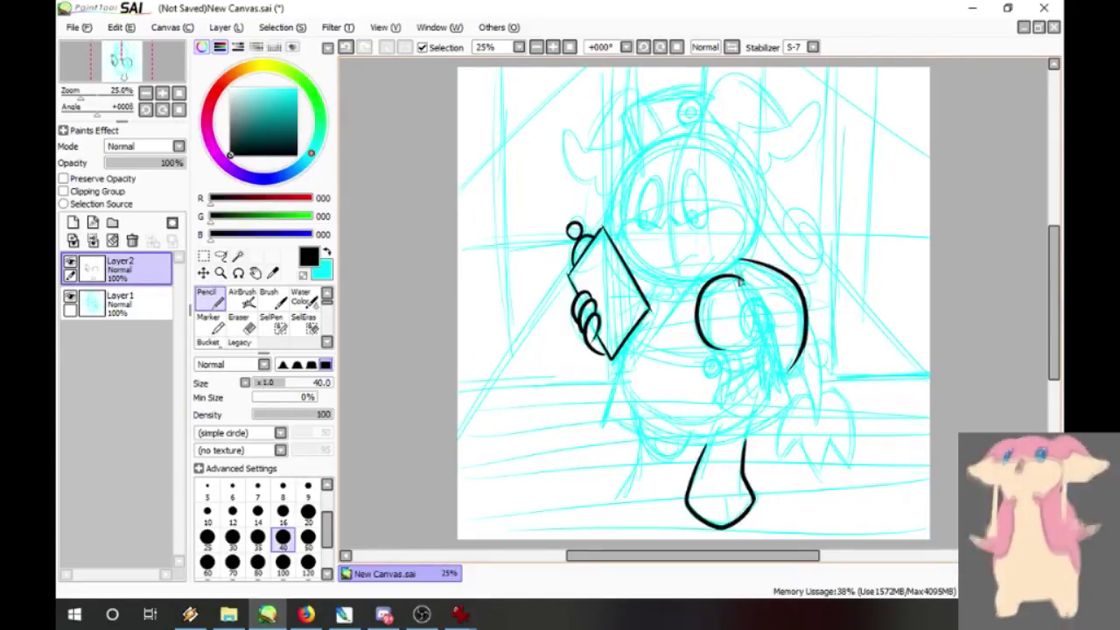
mouse_move(740, 282)
mouse_down()
mouse_move(710, 351)
mouse_move(723, 352)
mouse_move(704, 296)
mouse_move(721, 347)
mouse_move(772, 315)
mouse_move(733, 399)
mouse_up()
- Set the secondary colour to white, keep black active and reduce the pencil size to 30
click(327, 251)
click(231, 88)
click(327, 252)
click(232, 539)
- Ink the lower edge of the sleeve and the jagged pointed tips on both sides beneath it
mouse_move(715, 348)
mouse_down()
mouse_move(731, 389)
mouse_move(752, 395)
mouse_up()
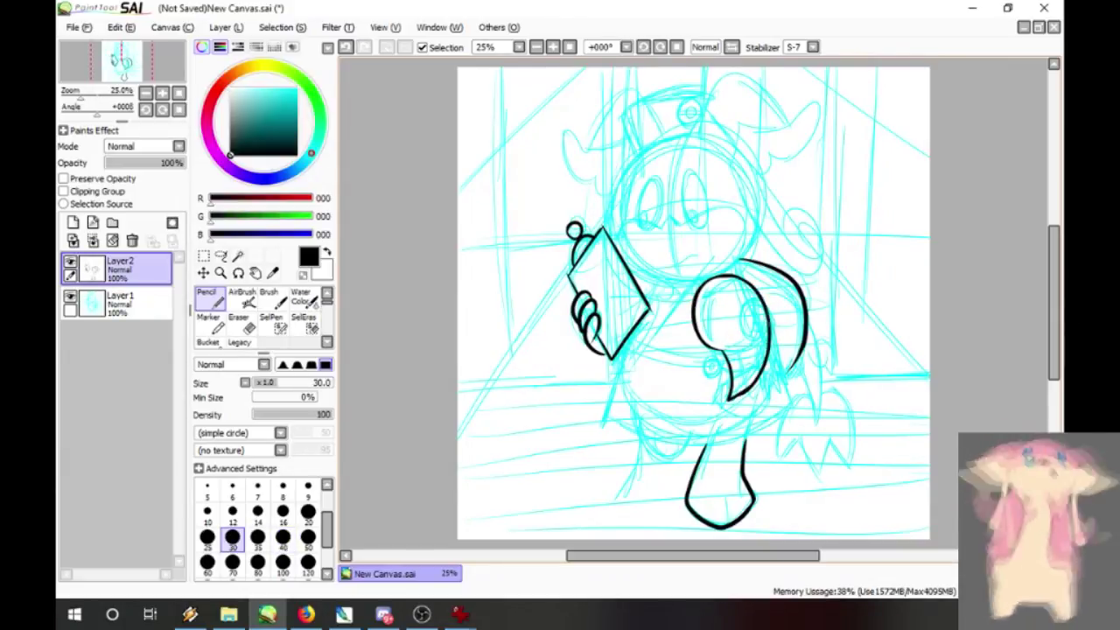
mouse_move(769, 320)
mouse_down()
mouse_move(787, 383)
mouse_move(767, 395)
mouse_up()
mouse_move(768, 395)
mouse_down()
mouse_move(773, 378)
mouse_move(781, 392)
mouse_up()
drag(779, 378, 787, 384)
drag(723, 351, 714, 398)
drag(714, 398, 730, 400)
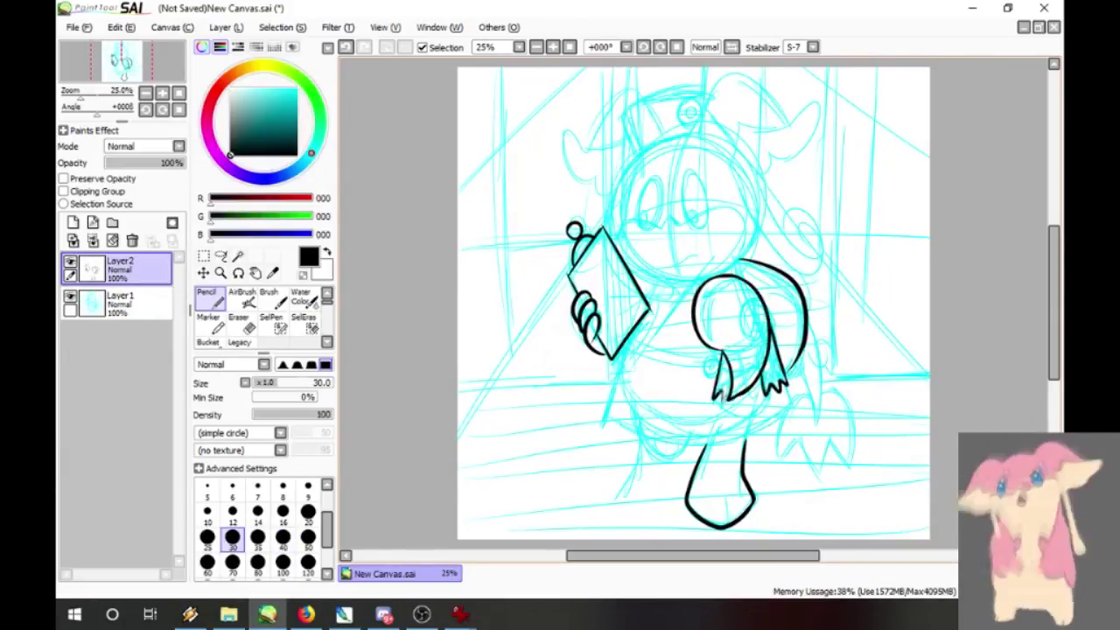
- Undo the jagged tips beneath the sleeve and re-ink them in black on both sides
key(ctrl+z)
key(ctrl+z)
key(ctrl+z)
key(ctrl+z)
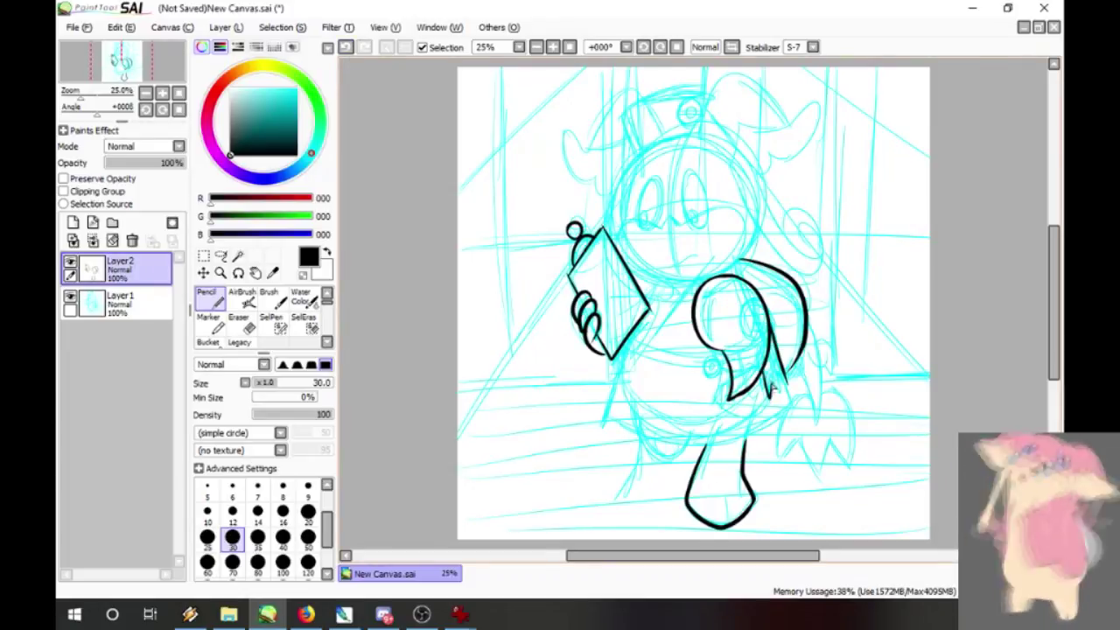
drag(726, 358, 713, 402)
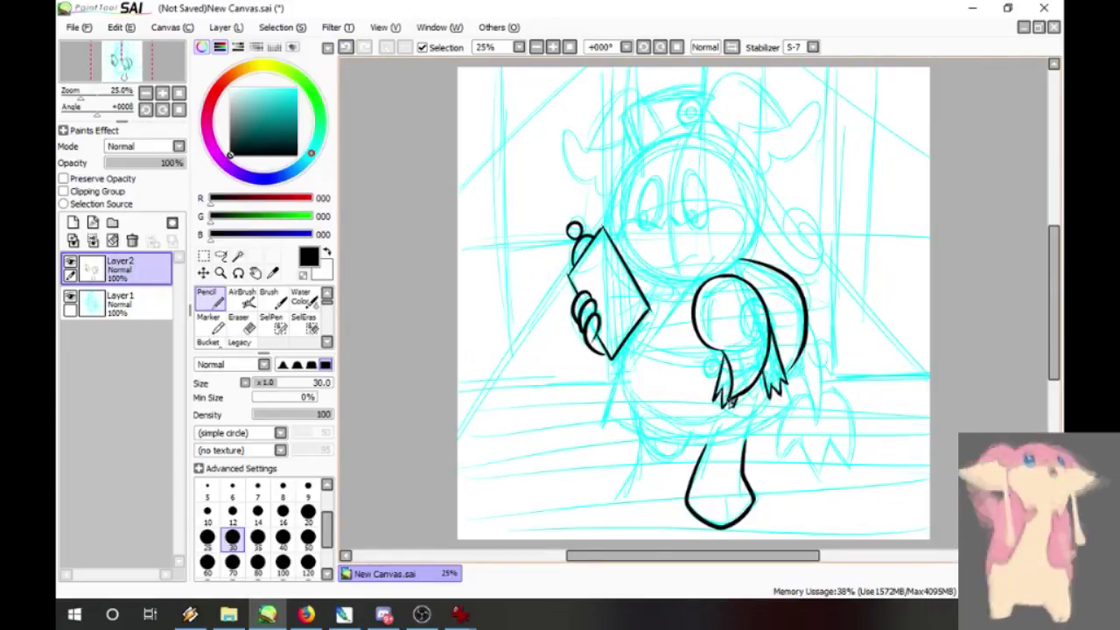
- Ink the cap's outline, the card-side contour of the face and the front edge of the coat
drag(746, 77, 700, 138)
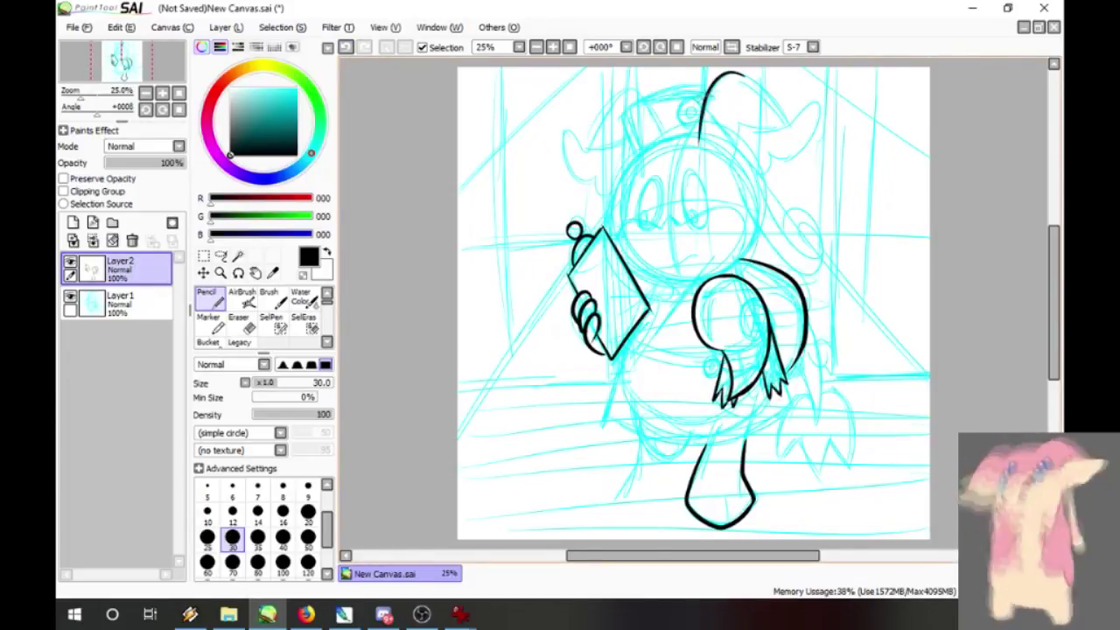
mouse_move(710, 89)
mouse_down()
mouse_move(626, 112)
mouse_move(704, 138)
mouse_up()
mouse_move(633, 158)
mouse_down()
mouse_move(625, 229)
mouse_move(657, 280)
mouse_move(676, 267)
mouse_up()
drag(650, 308, 608, 422)
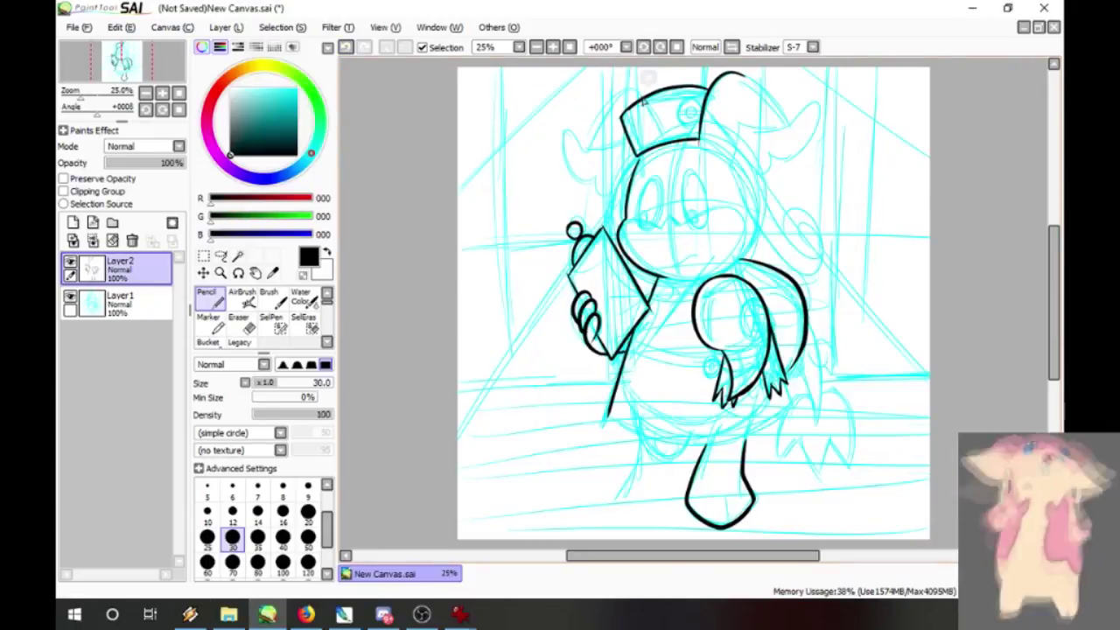
- Ink the curled ear beside the cap on the card side and the hair edge running down behind the face
mouse_move(647, 86)
mouse_down()
mouse_move(584, 122)
mouse_move(569, 170)
mouse_move(605, 167)
mouse_up()
mouse_move(597, 170)
mouse_down()
mouse_move(616, 194)
mouse_move(631, 177)
mouse_up()
mouse_move(623, 185)
mouse_down()
mouse_move(606, 229)
mouse_move(583, 224)
mouse_up()
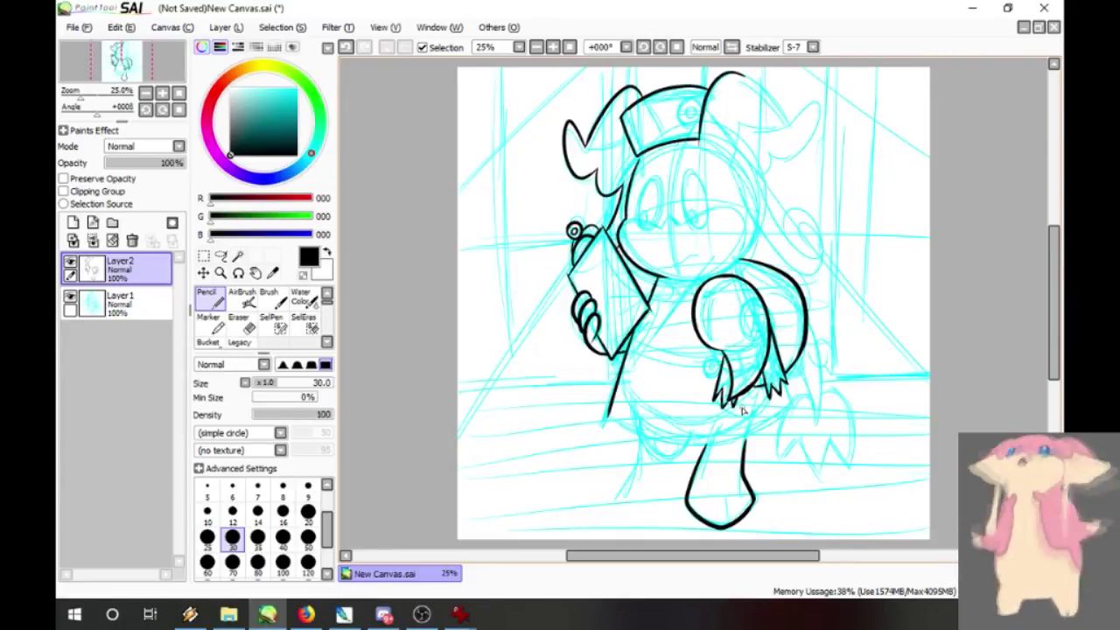
- Re-ink the back contour as a tighter curve and paint out the old outer curve in white, then restore black
click(347, 51)
mouse_move(739, 260)
mouse_down()
mouse_move(790, 324)
mouse_move(786, 370)
mouse_up()
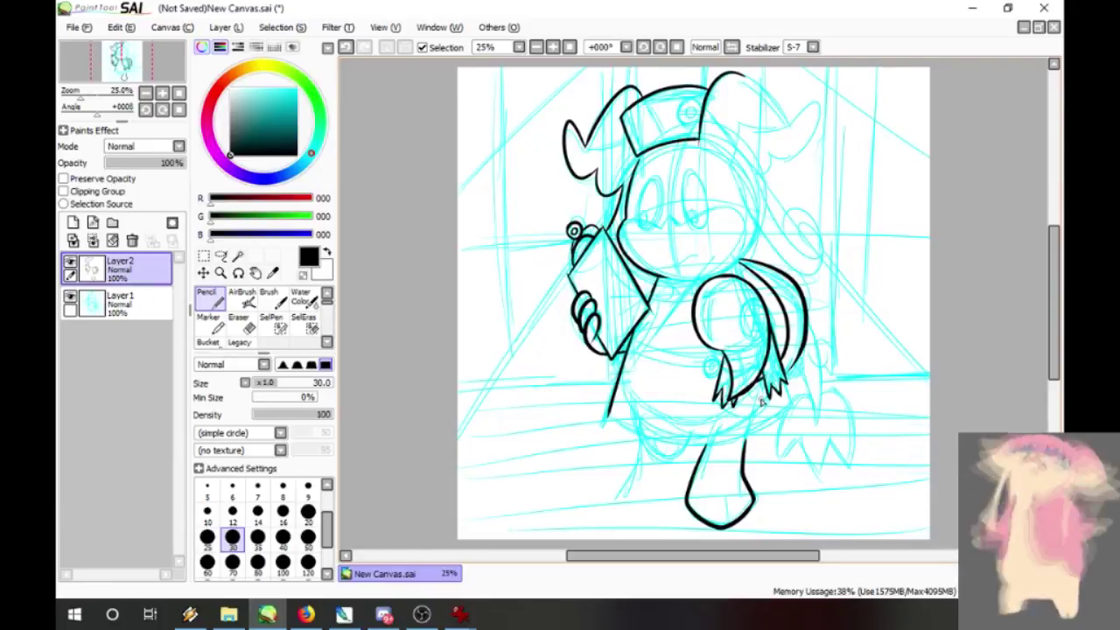
click(346, 49)
mouse_move(737, 263)
mouse_down()
mouse_move(793, 306)
mouse_move(788, 370)
mouse_up()
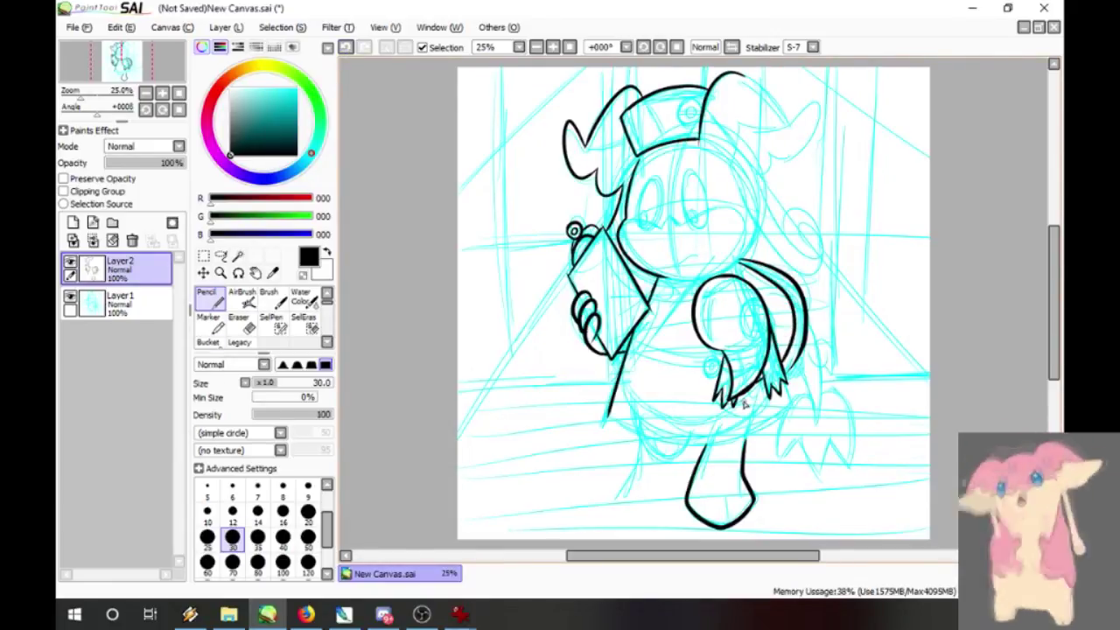
key(x)
mouse_move(738, 261)
mouse_down()
mouse_move(787, 276)
mouse_move(761, 264)
mouse_move(800, 293)
mouse_move(794, 369)
mouse_move(805, 332)
mouse_up()
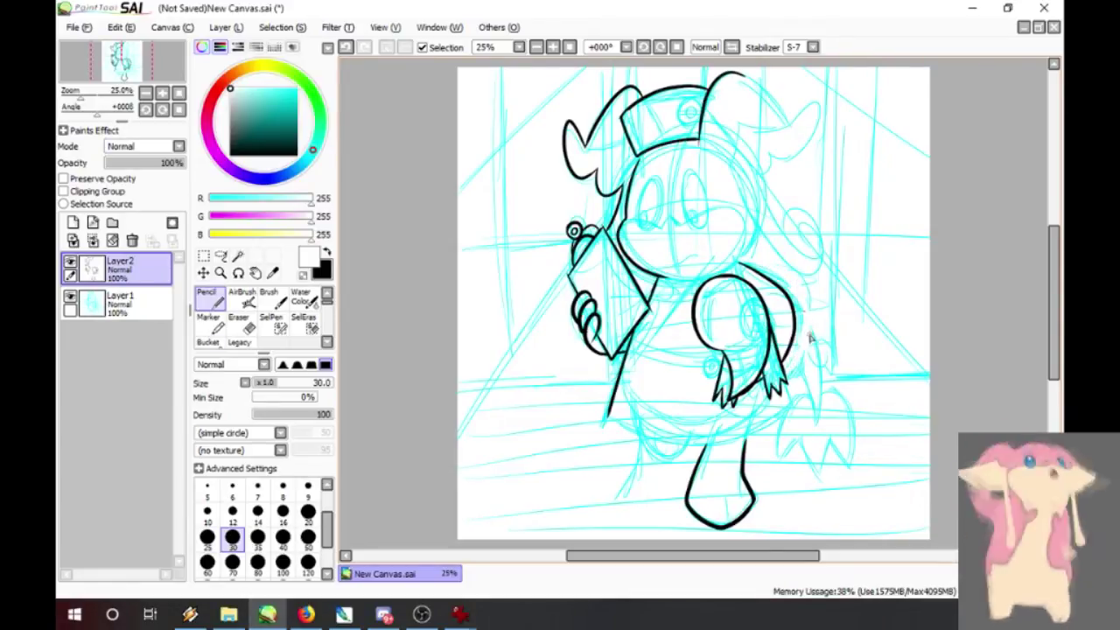
key(x)
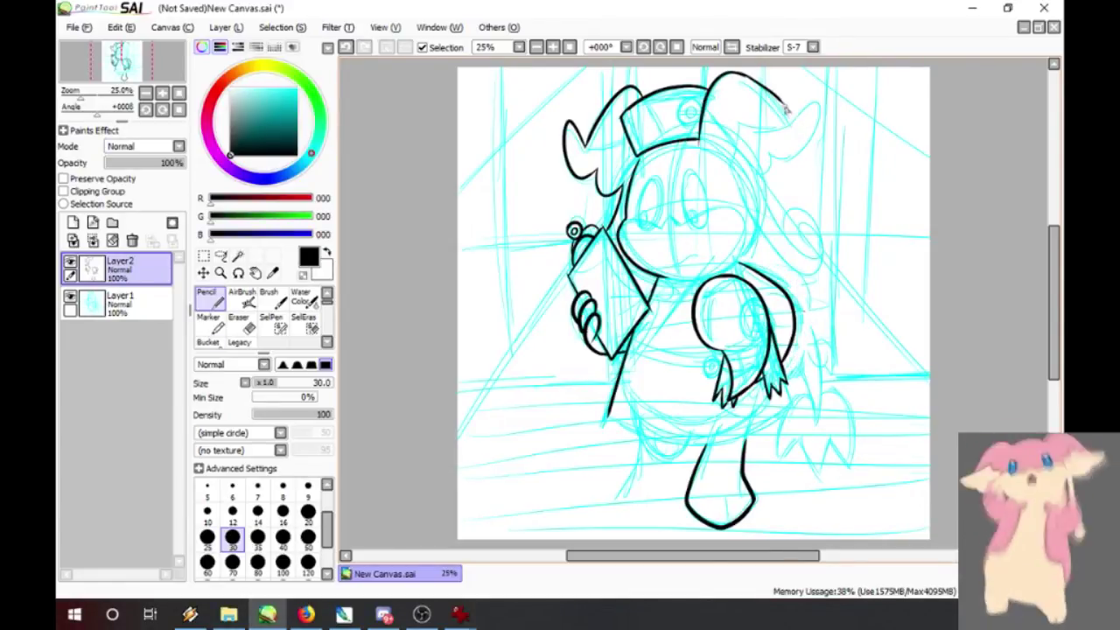
- Ink the other ear, the long hanging strand with its curled end, and the curved hem of the coat
mouse_move(739, 77)
mouse_down()
mouse_move(792, 123)
mouse_move(788, 162)
mouse_move(754, 180)
mouse_move(796, 224)
mouse_up()
mouse_move(733, 168)
mouse_down()
mouse_move(798, 273)
mouse_move(813, 278)
mouse_up()
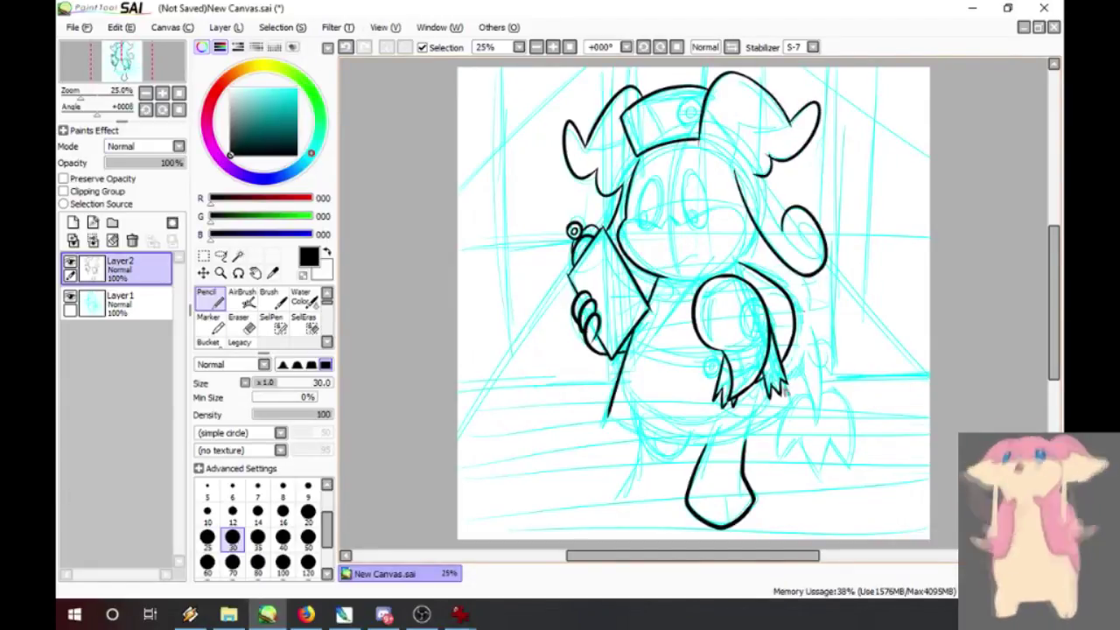
drag(606, 425, 789, 404)
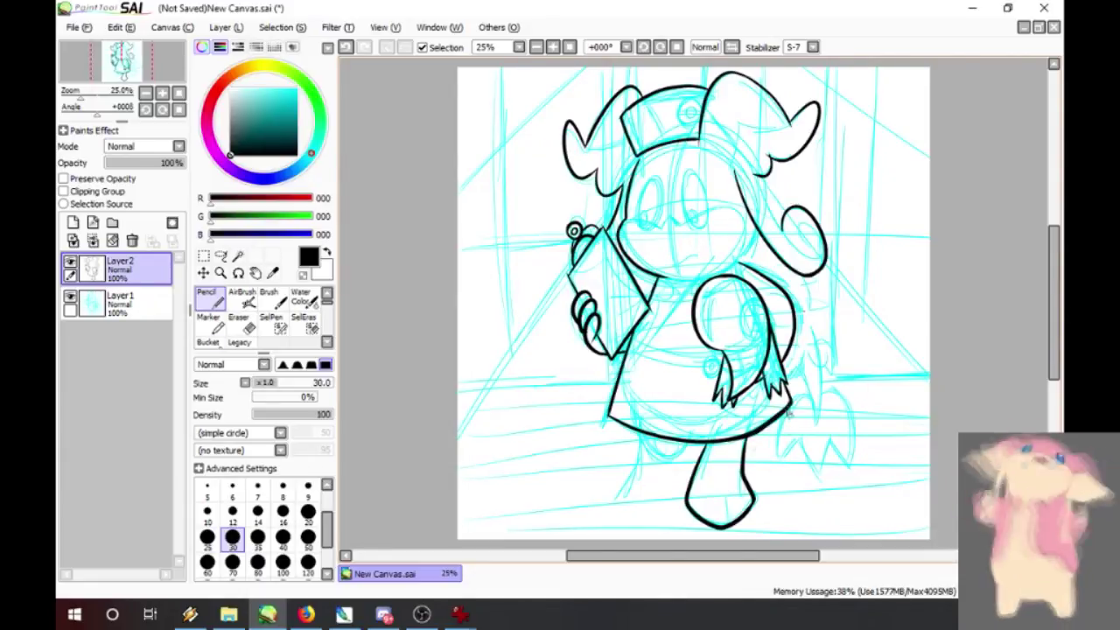
- Reduce the black pencil to size 20 and ink the rear jaw line and the spiral inside the hanging curl
key(x)
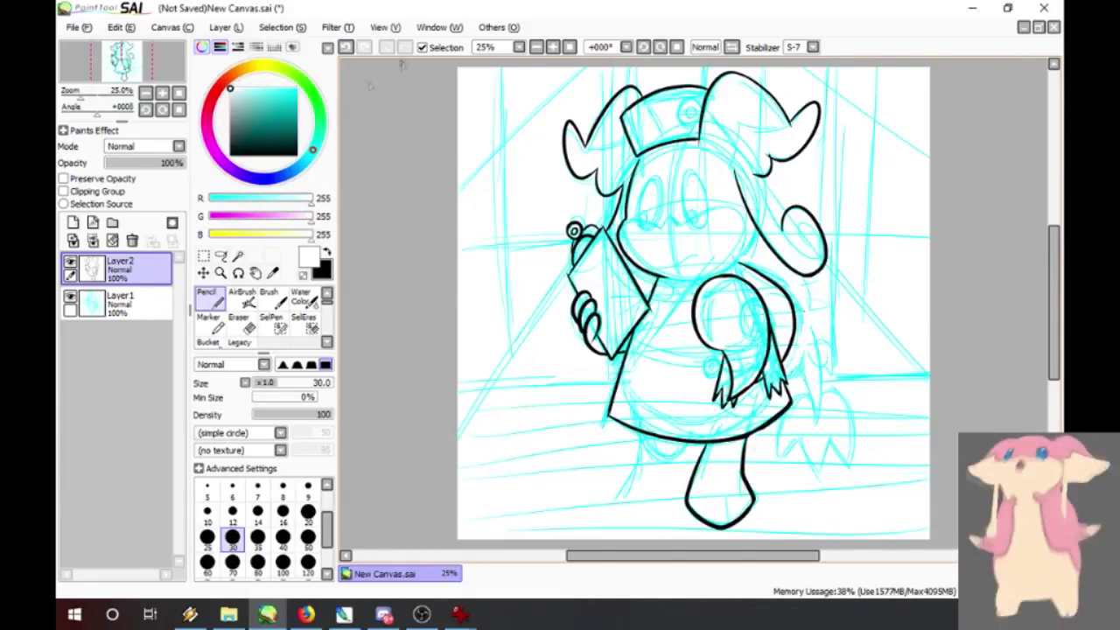
click(348, 47)
click(221, 273)
click(780, 449)
click(781, 449)
click(327, 252)
click(327, 252)
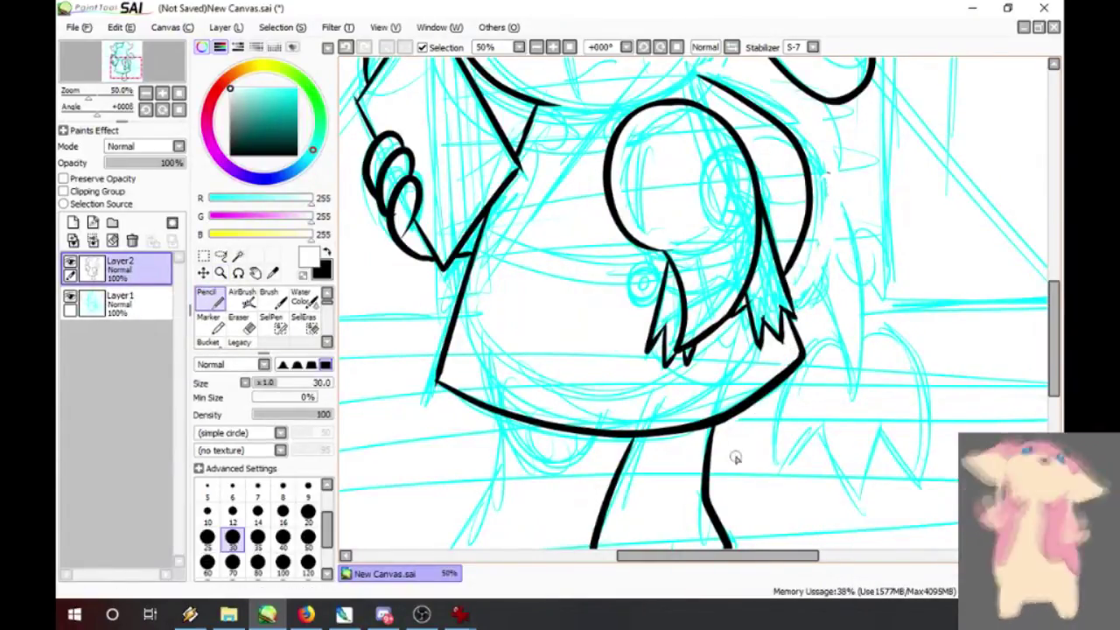
key(x)
scroll(1024, 264, up, 5)
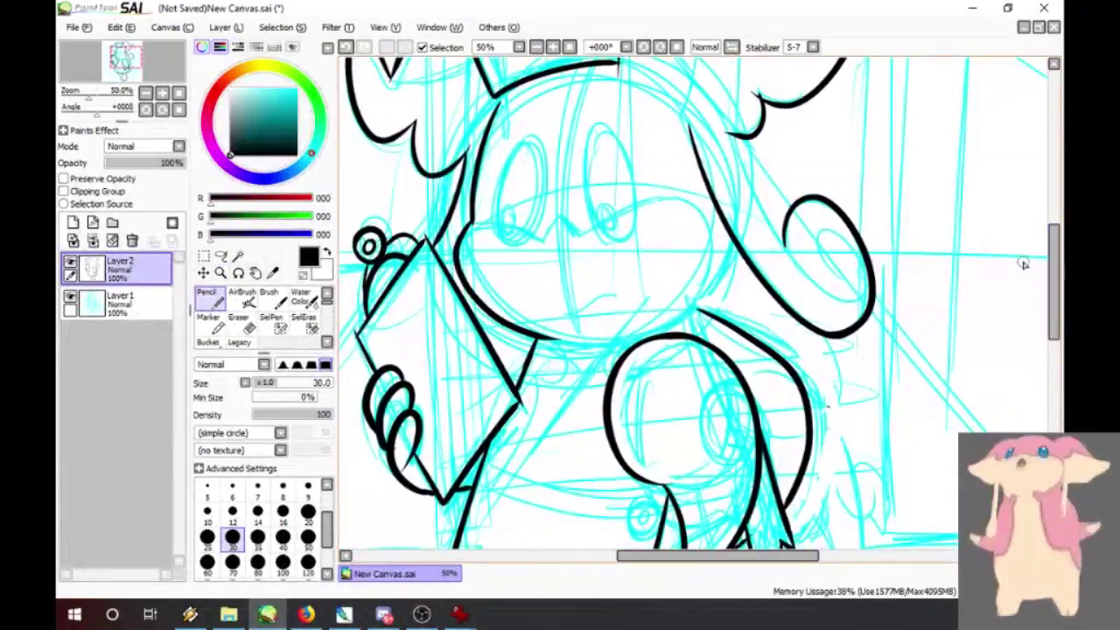
key(bracketleft)
key(bracketleft)
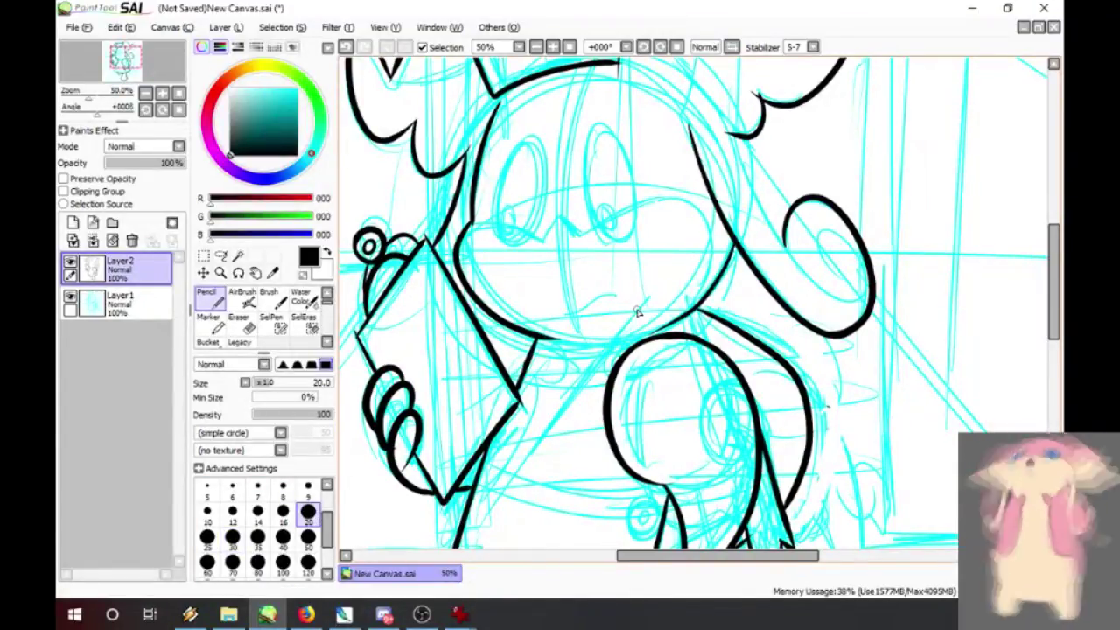
mouse_move(738, 133)
mouse_down()
mouse_move(794, 275)
mouse_move(820, 250)
mouse_move(830, 262)
mouse_up()
drag(785, 229, 786, 255)
- Ink the small rear foot under the hem and the tail's upper contour and fur tufts behind the coat
drag(1056, 257, 1056, 294)
mouse_move(834, 331)
mouse_down()
mouse_move(868, 366)
mouse_move(870, 349)
mouse_up()
mouse_move(866, 354)
mouse_down()
mouse_move(884, 336)
mouse_move(848, 328)
mouse_up()
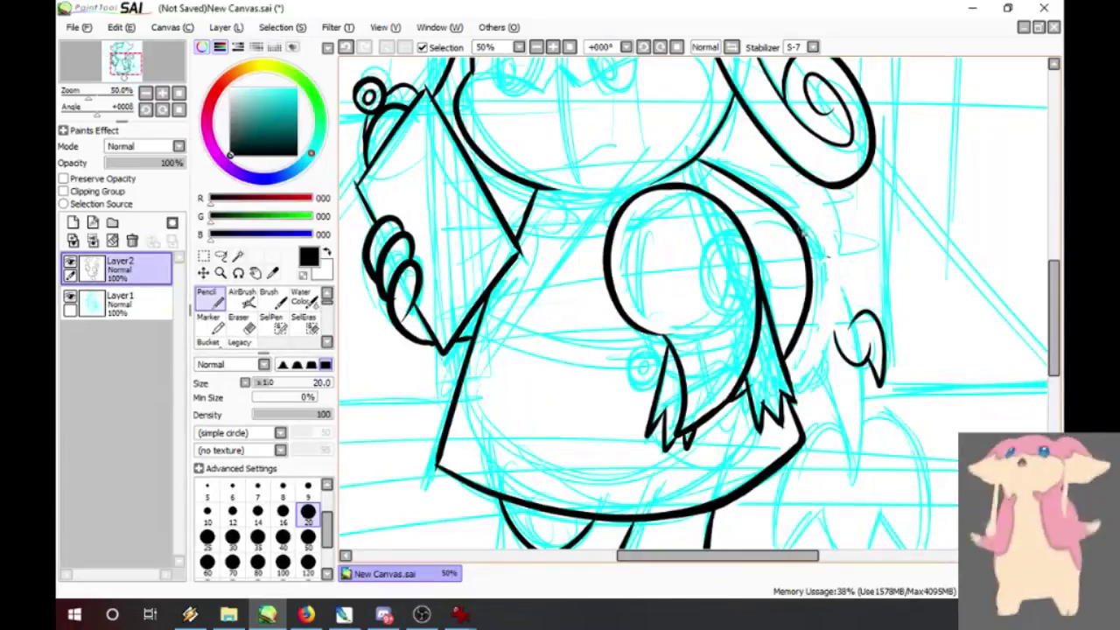
mouse_move(803, 233)
mouse_down()
mouse_move(852, 317)
mouse_move(817, 375)
mouse_move(800, 360)
mouse_up()
mouse_move(801, 361)
mouse_down()
mouse_move(806, 392)
mouse_move(792, 378)
mouse_up()
drag(816, 370, 851, 480)
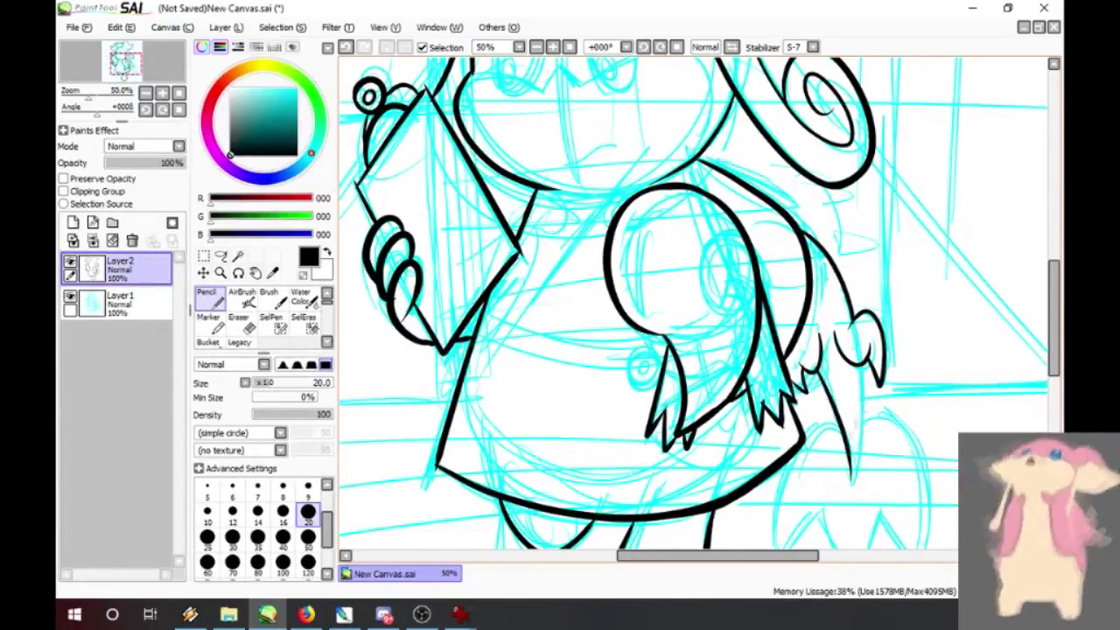
- Ink the tail's narrow point and the rear half of its large jagged tip
drag(1055, 282, 1054, 314)
drag(862, 228, 853, 343)
mouse_move(864, 285)
mouse_down()
mouse_move(932, 359)
mouse_move(919, 428)
mouse_up()
drag(880, 376, 918, 432)
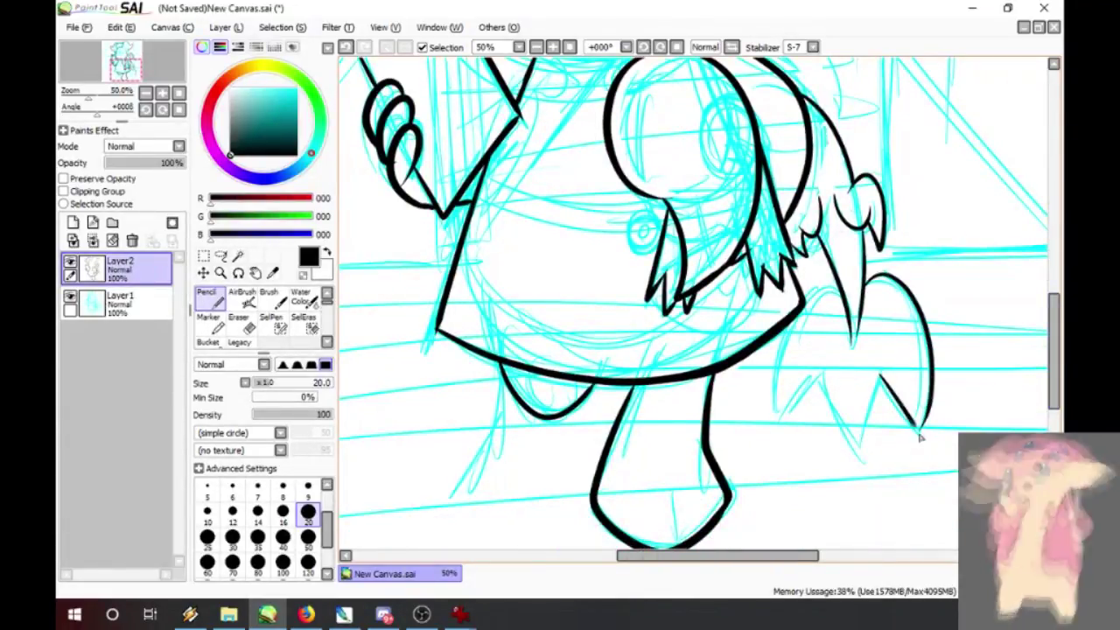
key(ctrl+z)
drag(880, 375, 921, 430)
drag(881, 376, 858, 452)
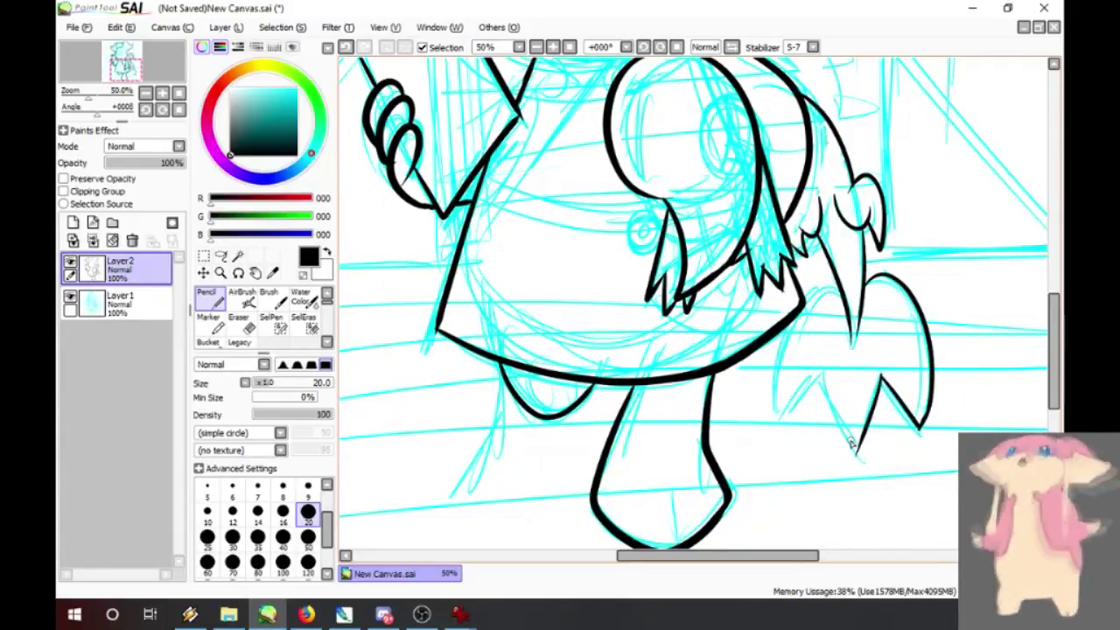
- Reduce the pencil size to 14 and ink a thin curved seam across the coat from its front edge to the sleeve
mouse_move(1058, 334)
mouse_down()
mouse_move(1057, 219)
mouse_move(1056, 300)
mouse_up()
click(258, 514)
drag(486, 318, 608, 344)
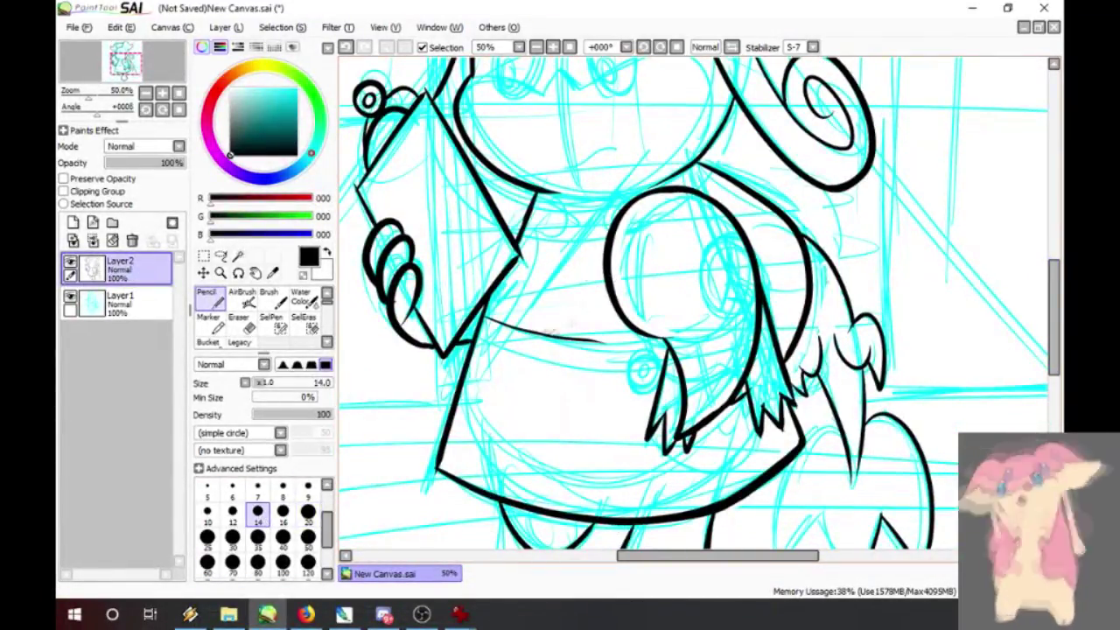
key(ctrl+z)
mouse_move(485, 318)
mouse_down()
mouse_move(634, 351)
mouse_move(669, 342)
mouse_up()
- Ink the round sleeve emblem with its inner triangular pattern and a thin line along the sleeve's lower edge
mouse_move(737, 239)
mouse_down()
mouse_move(730, 325)
mouse_move(754, 299)
mouse_up()
key(ctrl+z)
mouse_move(730, 245)
mouse_down()
mouse_move(720, 317)
mouse_move(756, 297)
mouse_up()
drag(731, 245, 750, 264)
mouse_move(720, 313)
mouse_down()
mouse_move(721, 226)
mouse_move(743, 284)
mouse_move(751, 278)
mouse_move(723, 299)
mouse_move(751, 290)
mouse_move(760, 339)
mouse_move(746, 311)
mouse_move(724, 411)
mouse_up()
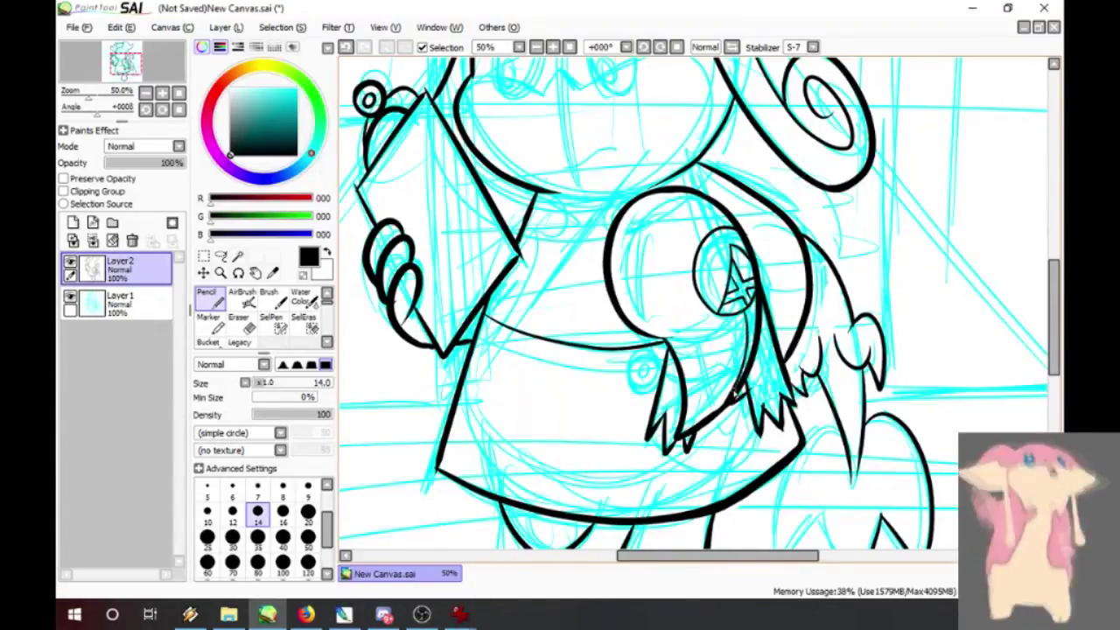
- Clean up the overlapping lines at the jagged sleeve tips with white, then make black active again
scroll(1042, 342, down, 2)
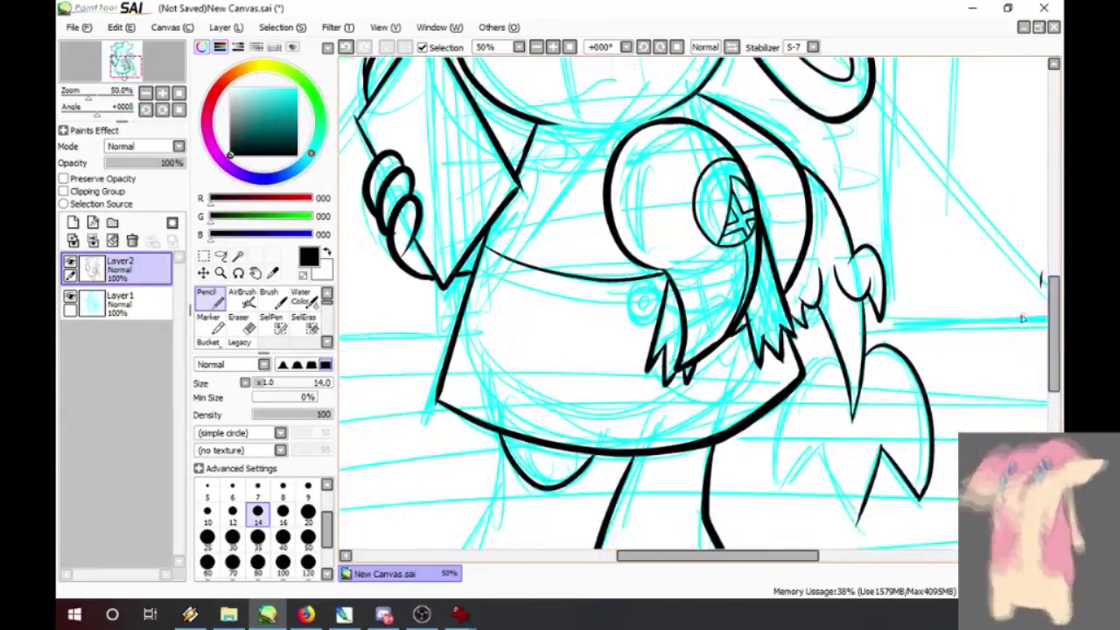
key(x)
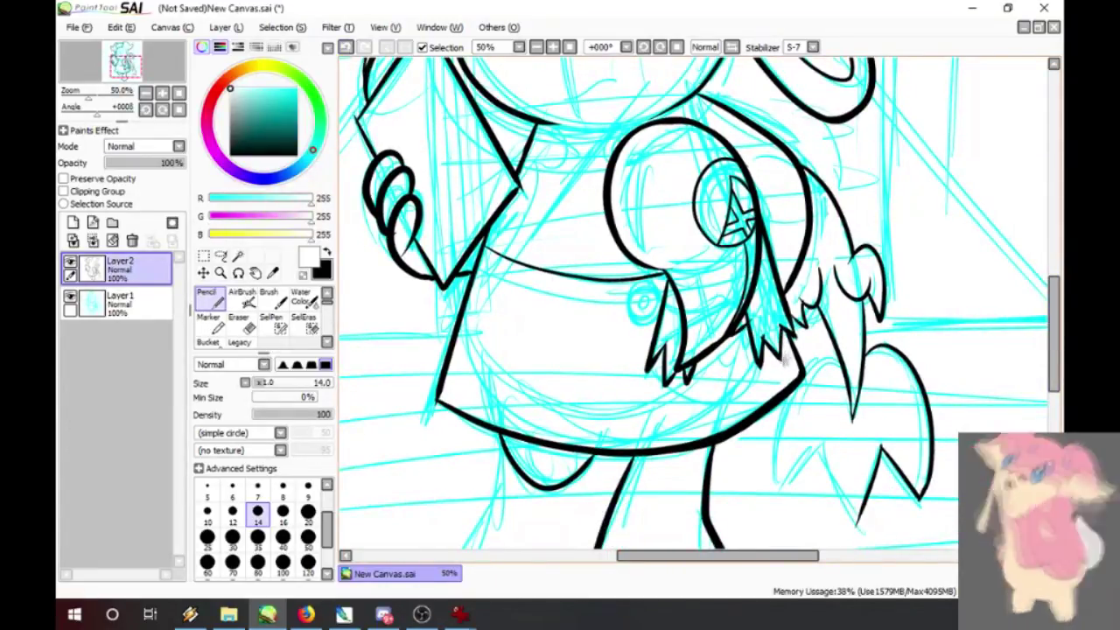
mouse_move(768, 347)
mouse_down()
mouse_move(758, 369)
mouse_move(763, 340)
mouse_move(779, 340)
mouse_move(750, 328)
mouse_up()
mouse_move(688, 366)
mouse_down()
mouse_move(685, 385)
mouse_move(675, 381)
mouse_up()
key(x)
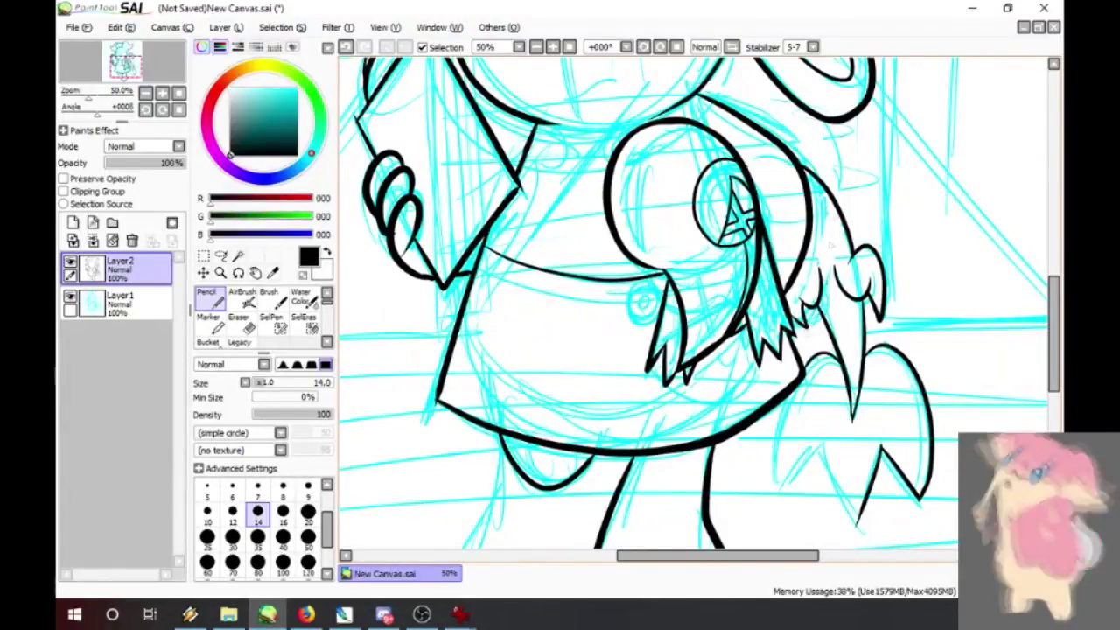
- Ink the thin inner contour of the tail and complete the front half of its jagged tip
mouse_move(805, 179)
mouse_down()
mouse_move(845, 249)
mouse_move(862, 376)
mouse_up()
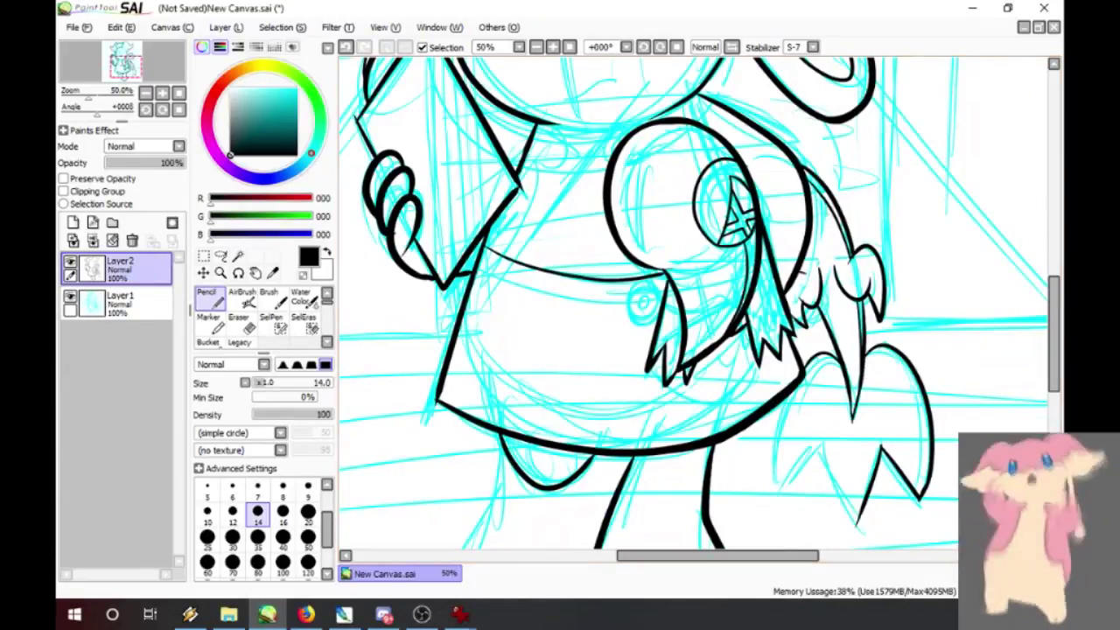
key(alt+Tab)
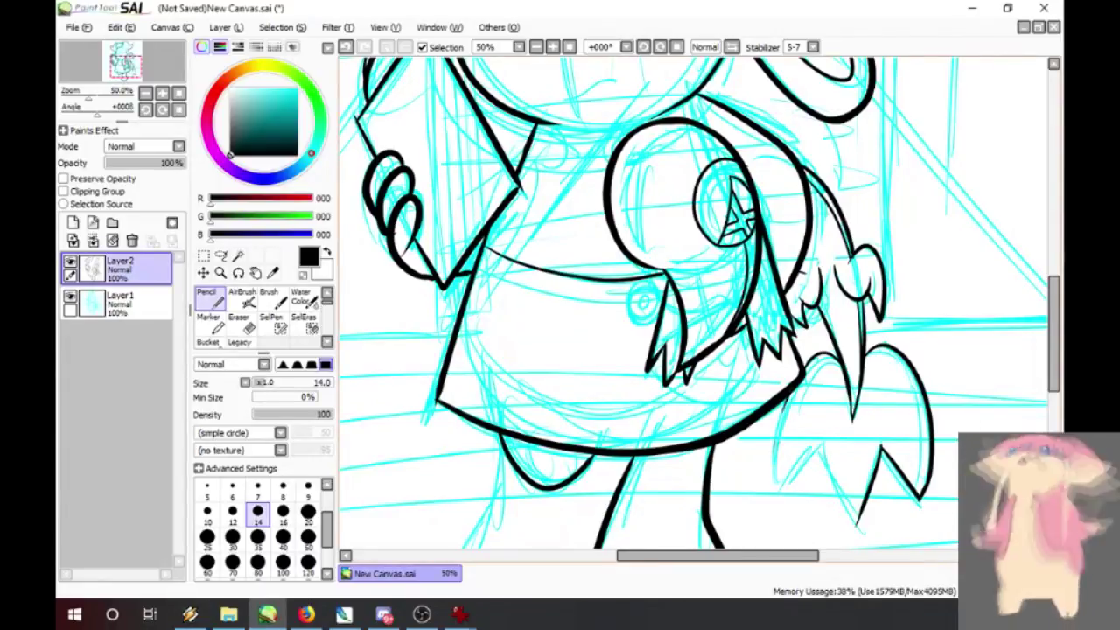
drag(775, 405, 857, 534)
drag(857, 533, 897, 442)
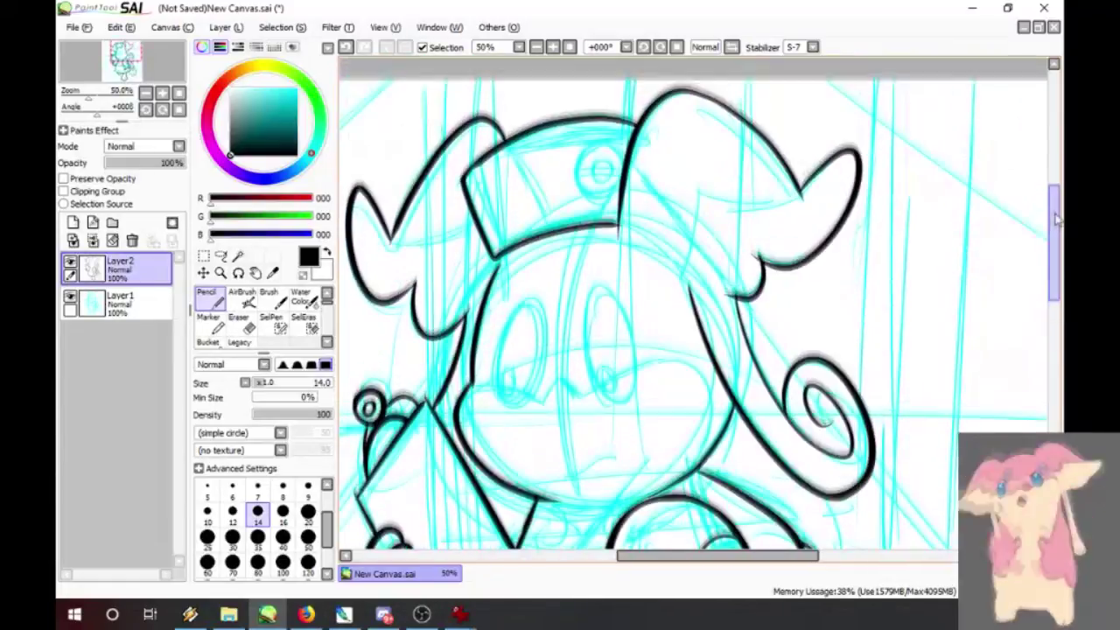
- Ink the round emblem on the cap and the inner fold lines of both ears
mouse_move(623, 173)
mouse_down()
mouse_move(578, 156)
mouse_move(575, 171)
mouse_move(614, 172)
mouse_move(589, 179)
mouse_move(598, 186)
mouse_move(616, 178)
mouse_move(577, 179)
mouse_move(596, 205)
mouse_move(622, 184)
mouse_up()
mouse_move(391, 240)
mouse_down()
mouse_move(444, 238)
mouse_move(470, 219)
mouse_up()
drag(468, 219, 495, 265)
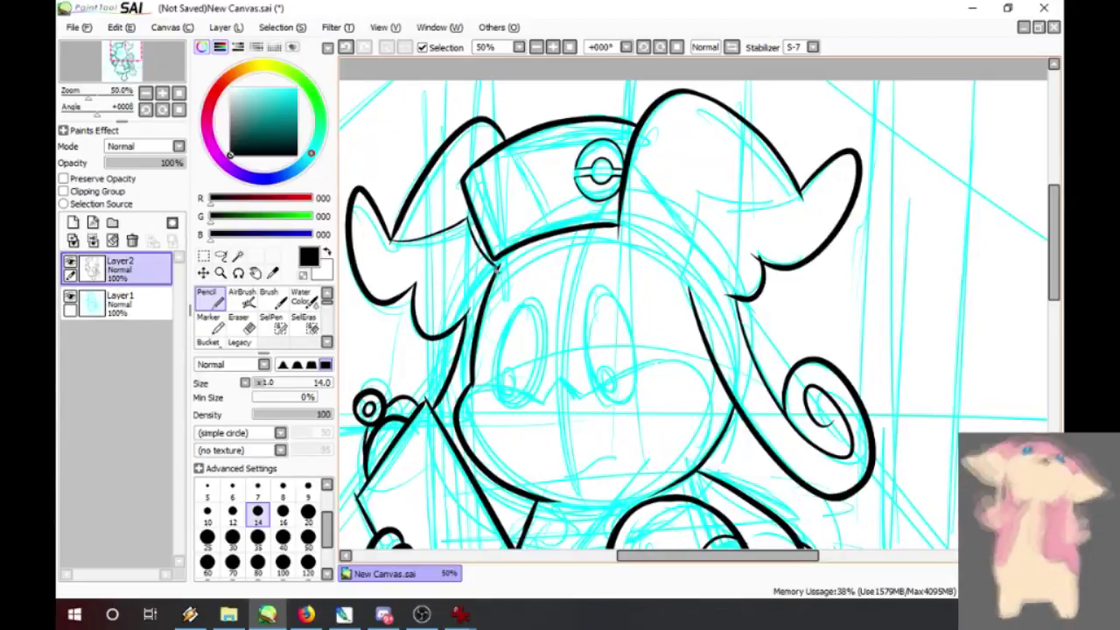
mouse_move(798, 194)
mouse_down()
mouse_move(753, 210)
mouse_move(698, 186)
mouse_move(693, 278)
mouse_up()
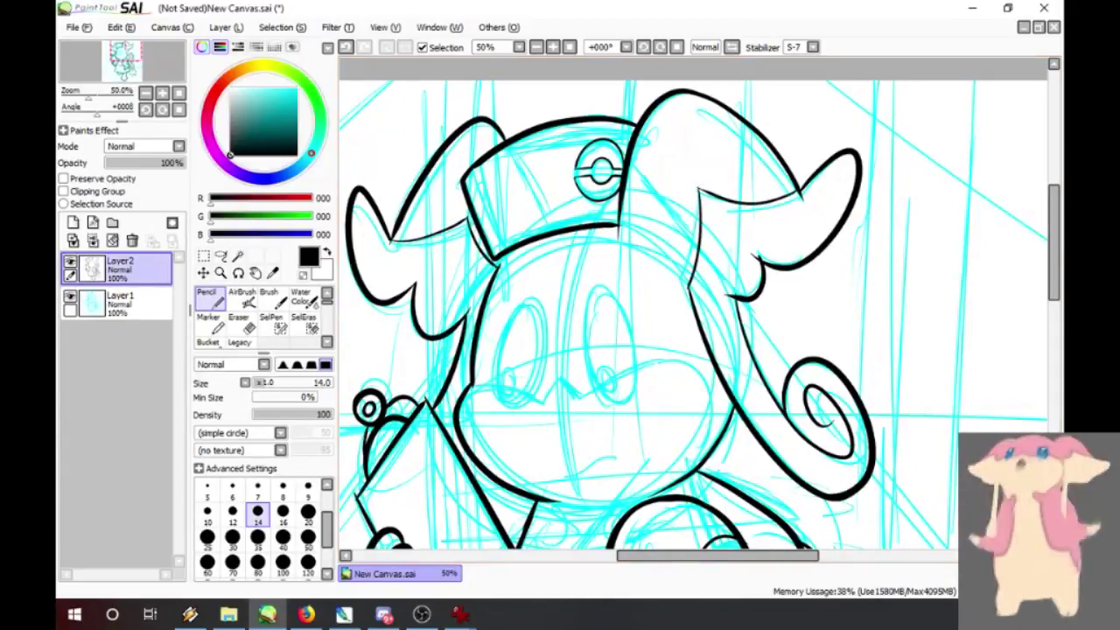
- Ink two tall oval eyes on the face and touch up the card-side eye's outline with white
key(alt+Tab)
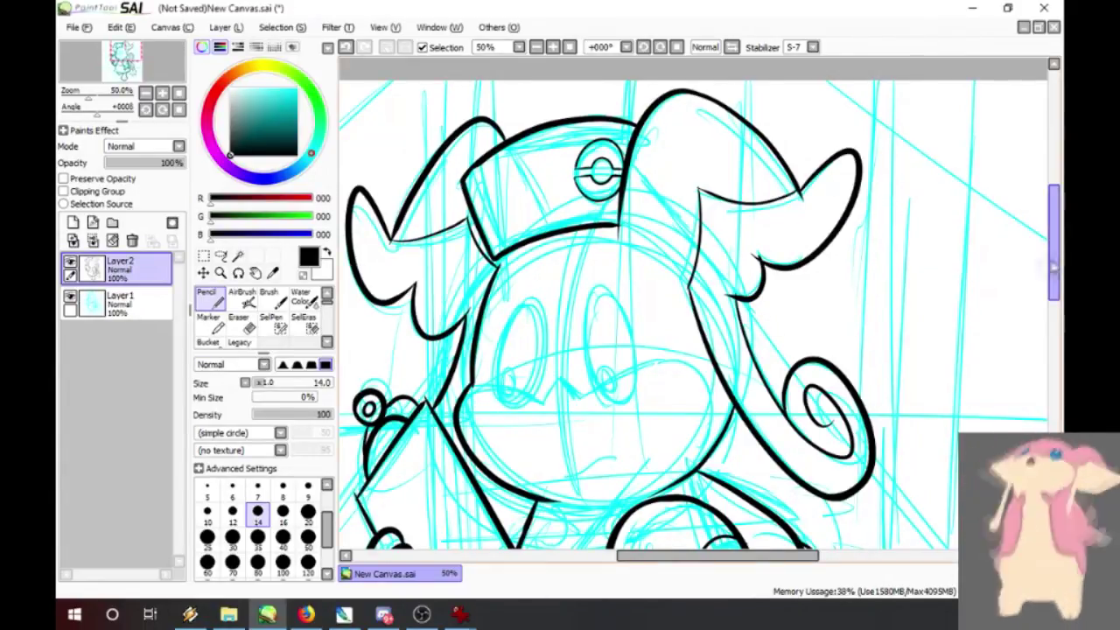
scroll(1020, 268, down, 3)
mouse_move(613, 159)
mouse_down()
mouse_move(605, 282)
mouse_move(615, 150)
mouse_up()
mouse_move(523, 283)
mouse_down()
mouse_move(497, 231)
mouse_move(532, 261)
mouse_move(520, 283)
mouse_up()
click(348, 47)
click(327, 251)
drag(542, 226, 514, 302)
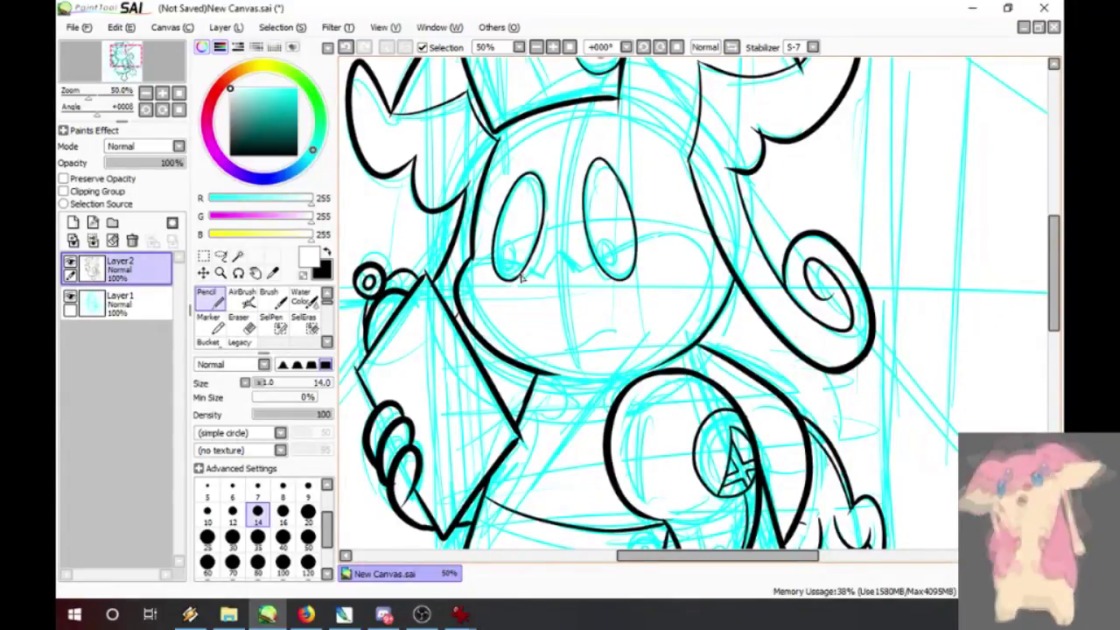
- Switch back to black and ink a small oval pupil low in each eye
key(x)
drag(604, 248, 605, 252)
mouse_move(510, 252)
mouse_down()
mouse_move(500, 259)
mouse_move(503, 245)
mouse_up()
key(alt+Tab)
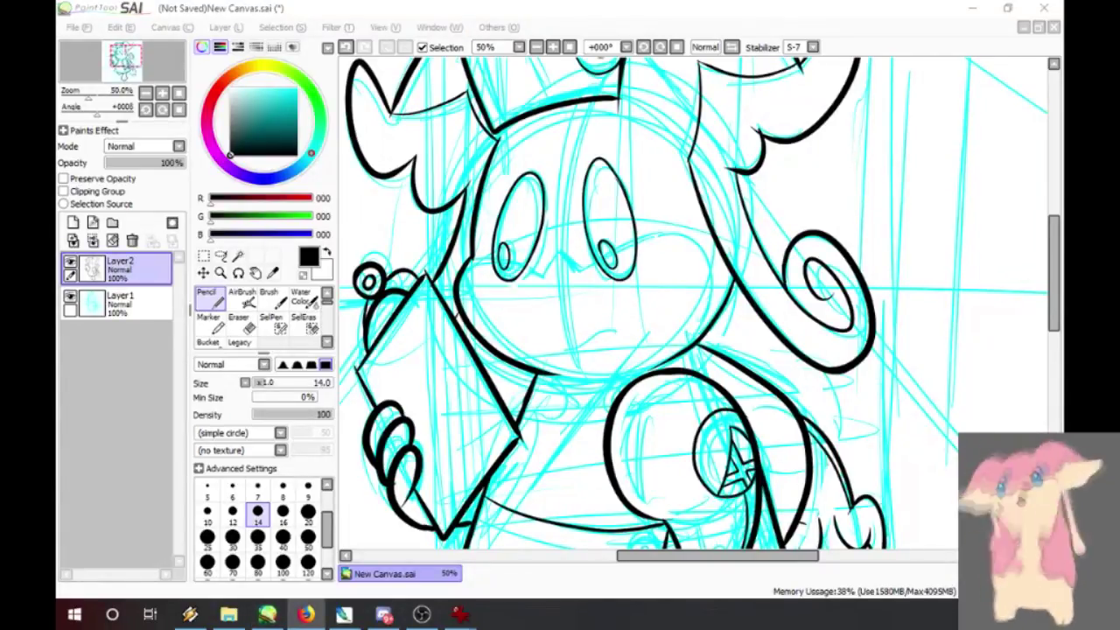
- Ink the zigzag and rounded muzzle line across the face and the collar edge beside the sleeve
mouse_move(470, 261)
mouse_down()
mouse_move(542, 275)
mouse_move(560, 252)
mouse_move(580, 278)
mouse_move(593, 268)
mouse_move(713, 293)
mouse_move(639, 354)
mouse_move(665, 364)
mouse_move(611, 408)
mouse_up()
click(347, 47)
mouse_move(665, 366)
mouse_down()
mouse_move(632, 378)
mouse_move(609, 422)
mouse_up()
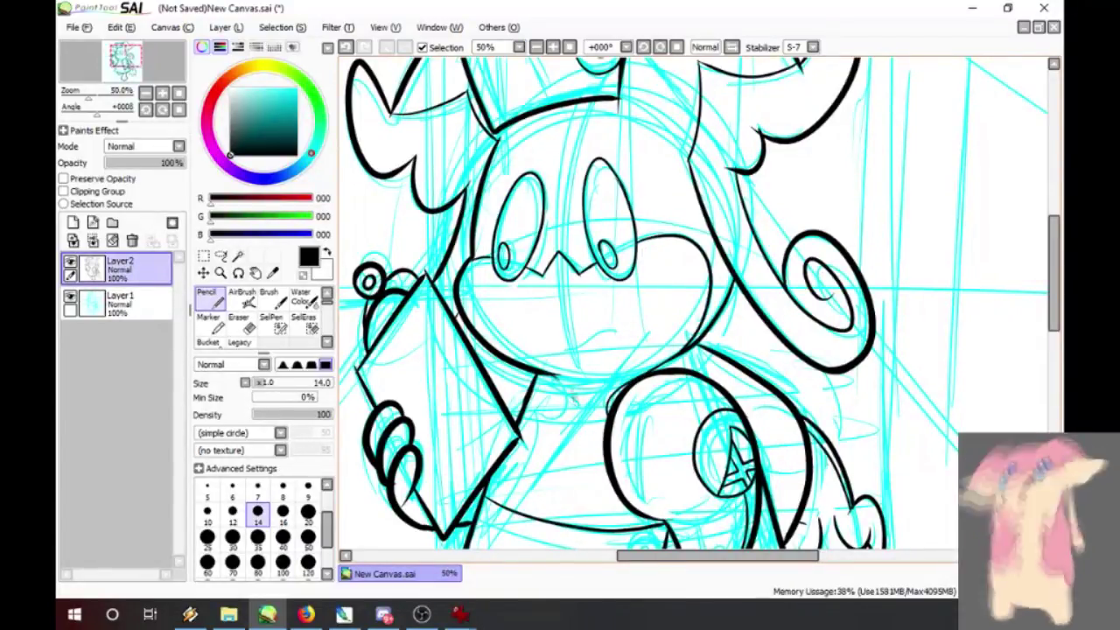
- Ink the rounded collar flap beneath the chin and a small curved mouth on the muzzle
mouse_move(539, 376)
mouse_down()
mouse_move(532, 459)
mouse_move(509, 515)
mouse_up()
drag(662, 506, 651, 513)
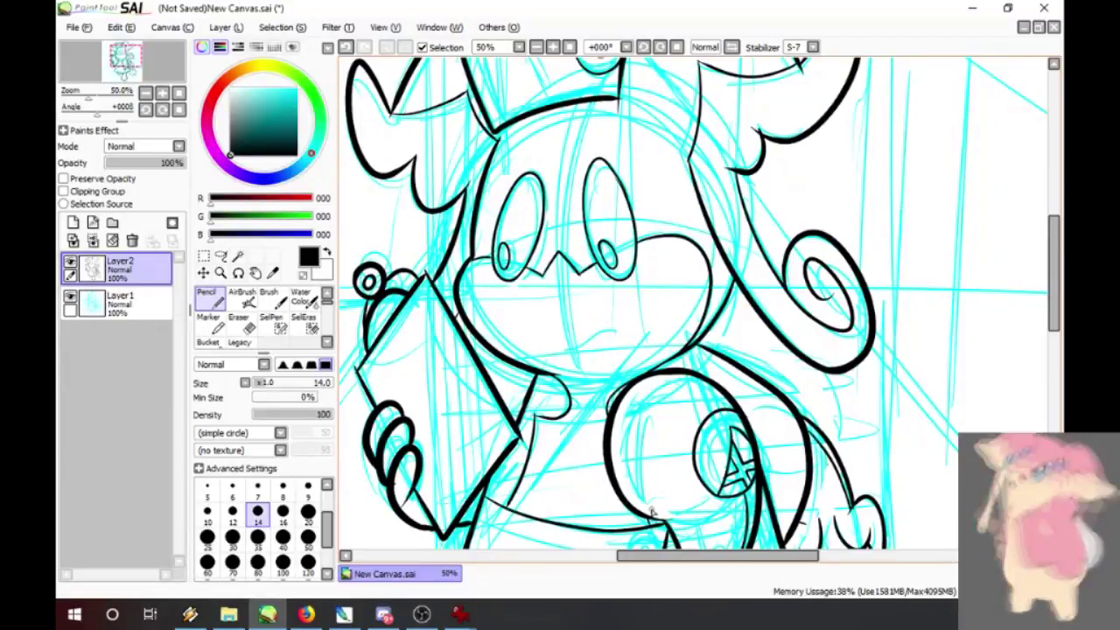
drag(562, 350, 619, 332)
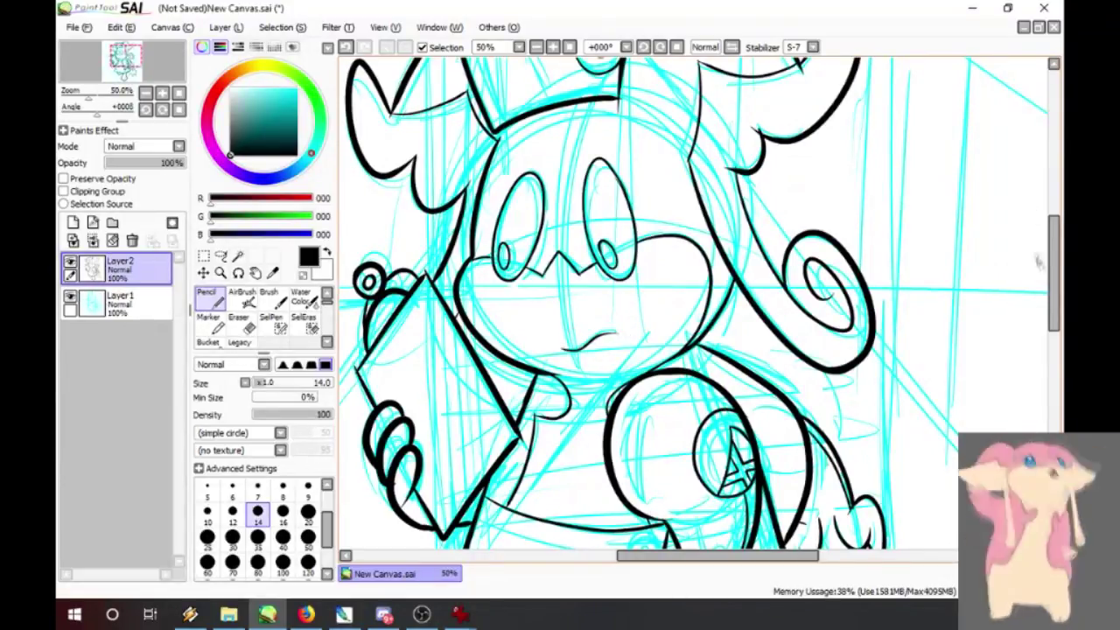
- Ink a round ringed button beside the paw and the belt's lower edge leading to it, and set the pencil size to 10
scroll(1037, 257, down, 5)
drag(644, 318, 646, 319)
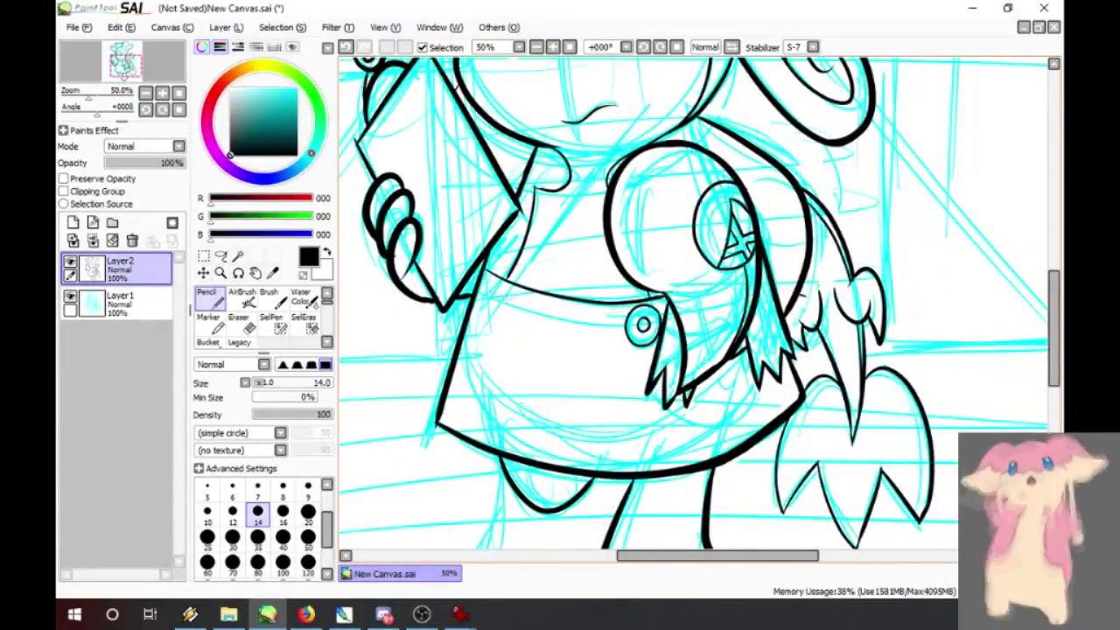
drag(480, 292, 628, 326)
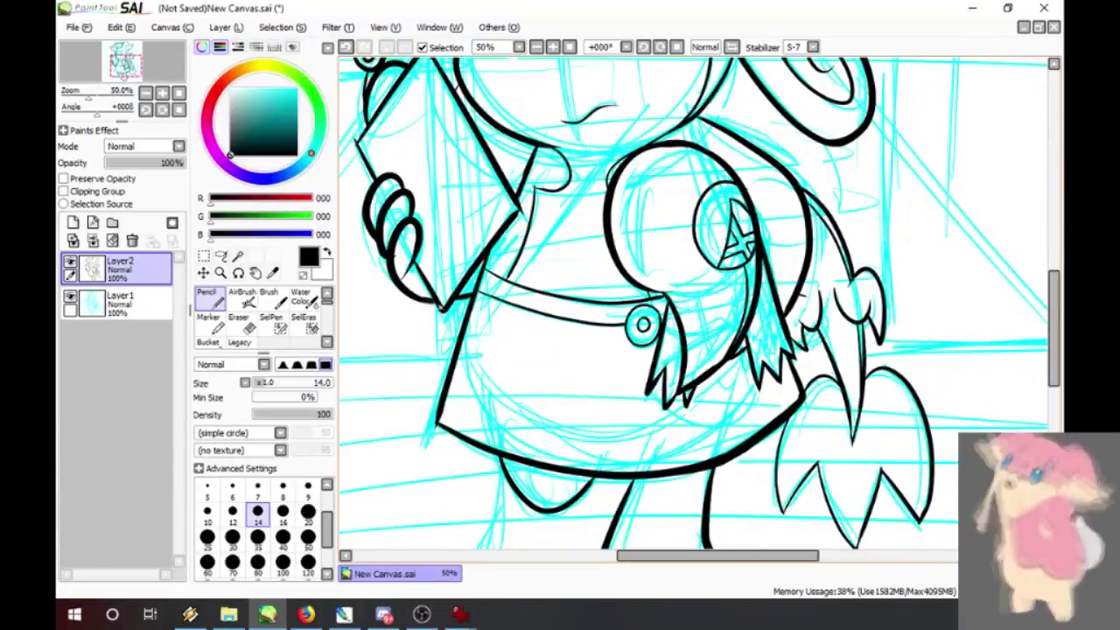
key(alt+Tab)
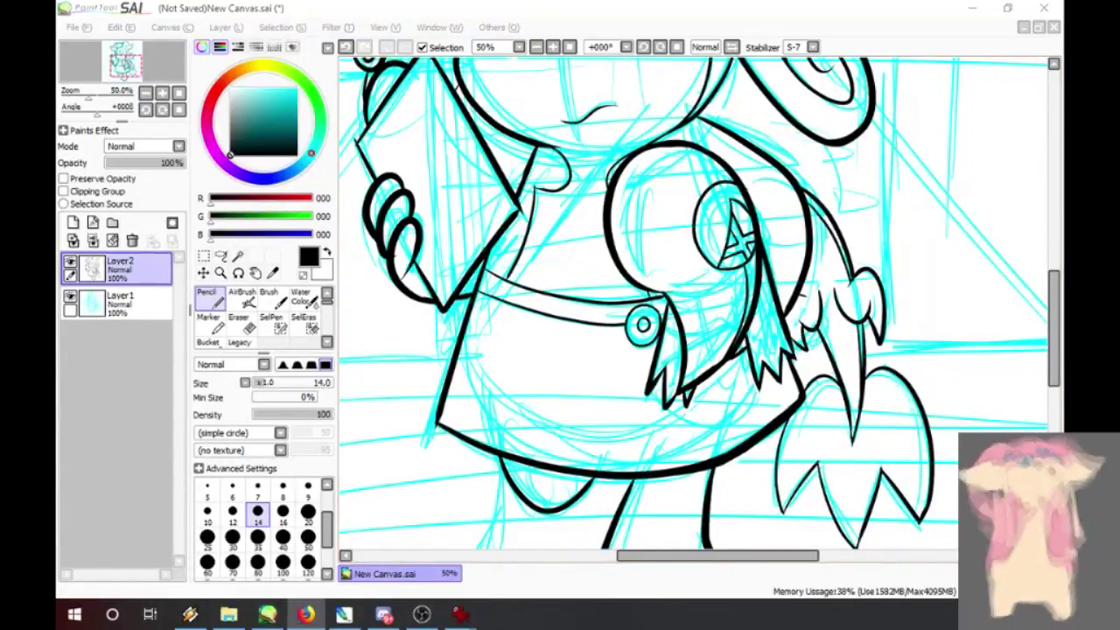
click(1041, 318)
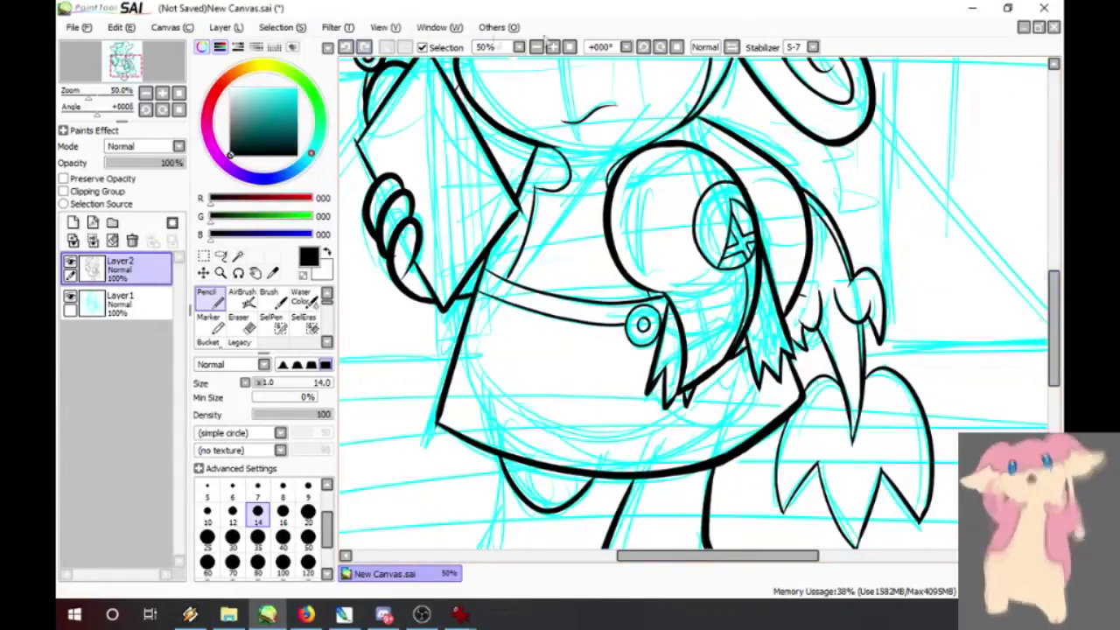
mouse_move(1054, 333)
mouse_down()
mouse_move(1059, 226)
mouse_move(1055, 335)
mouse_up()
key(minus)
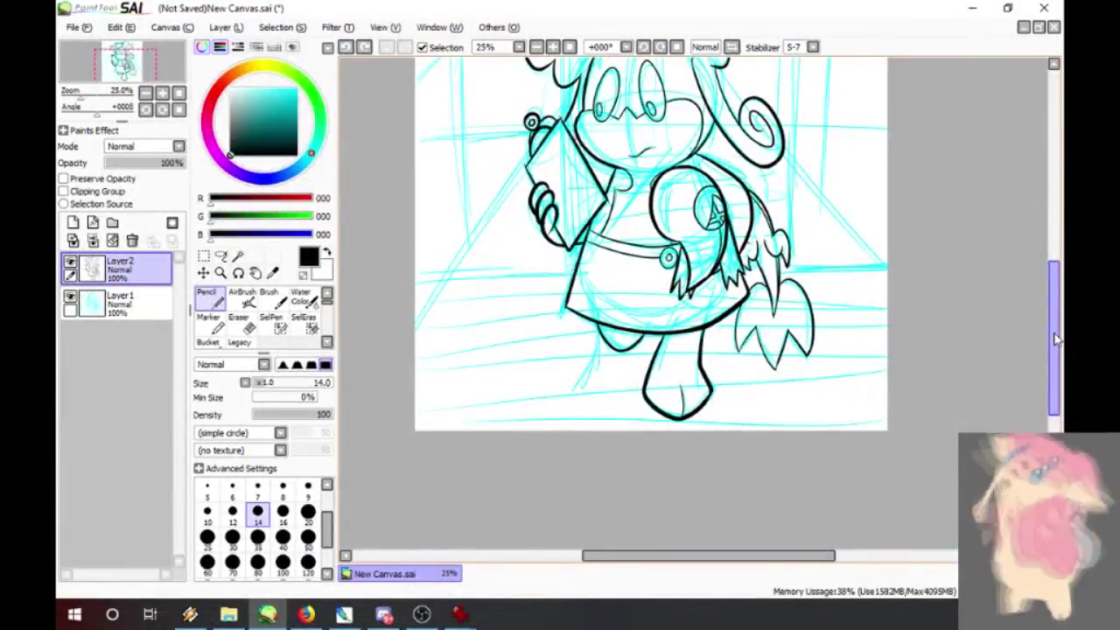
click(207, 511)
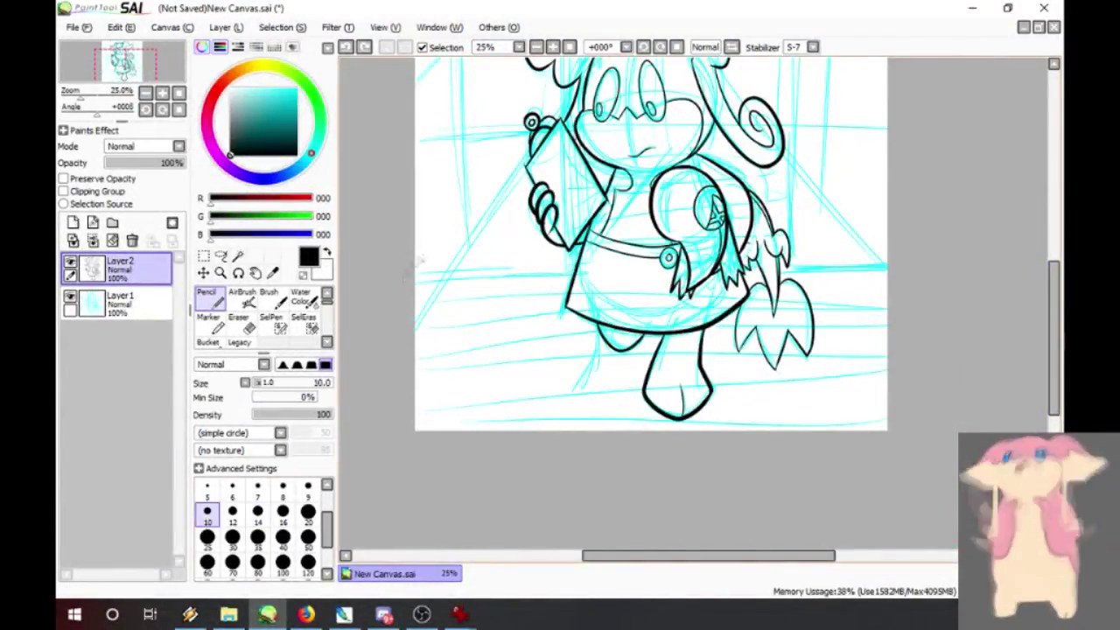
drag(1057, 280, 1056, 245)
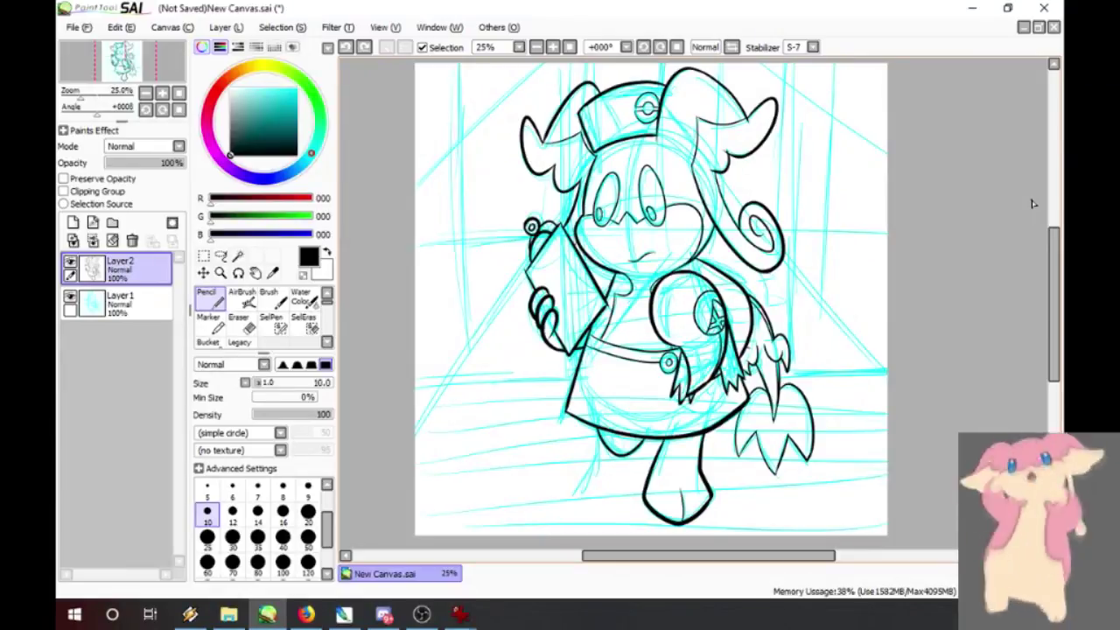
click(346, 47)
click(347, 47)
click(346, 48)
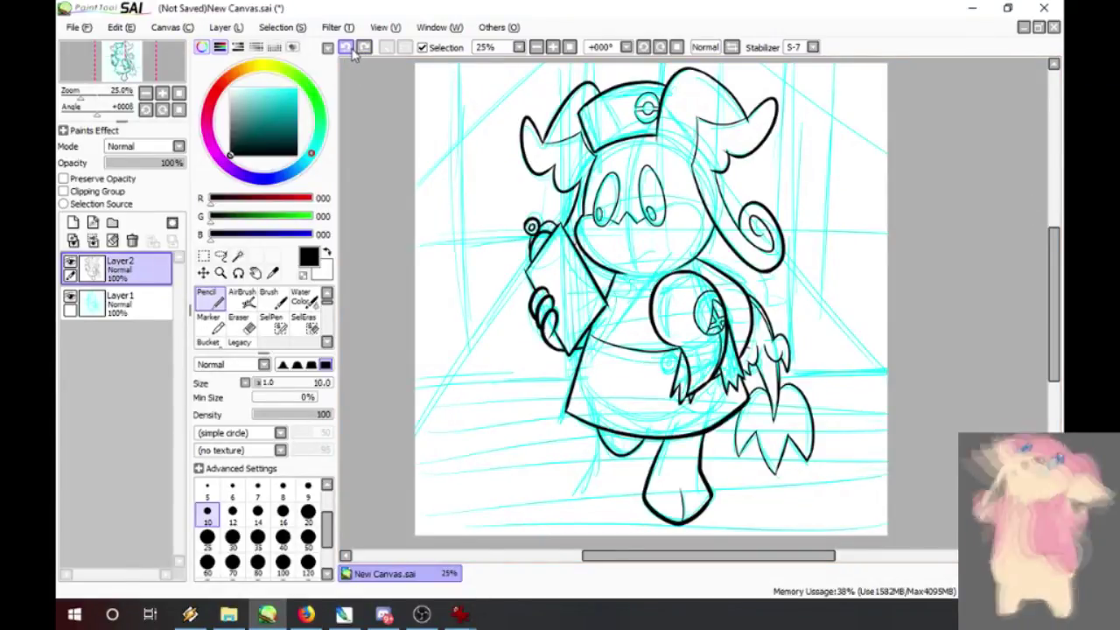
click(350, 48)
click(350, 49)
click(351, 50)
click(350, 50)
click(351, 50)
click(350, 49)
click(349, 48)
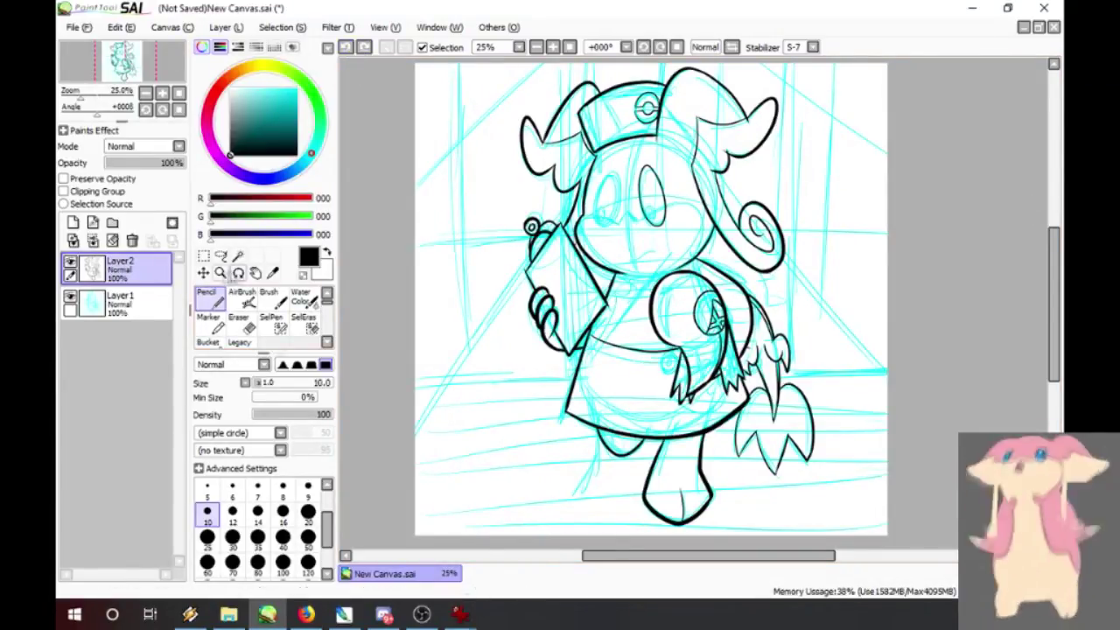
click(225, 274)
click(669, 226)
click(670, 219)
click(364, 48)
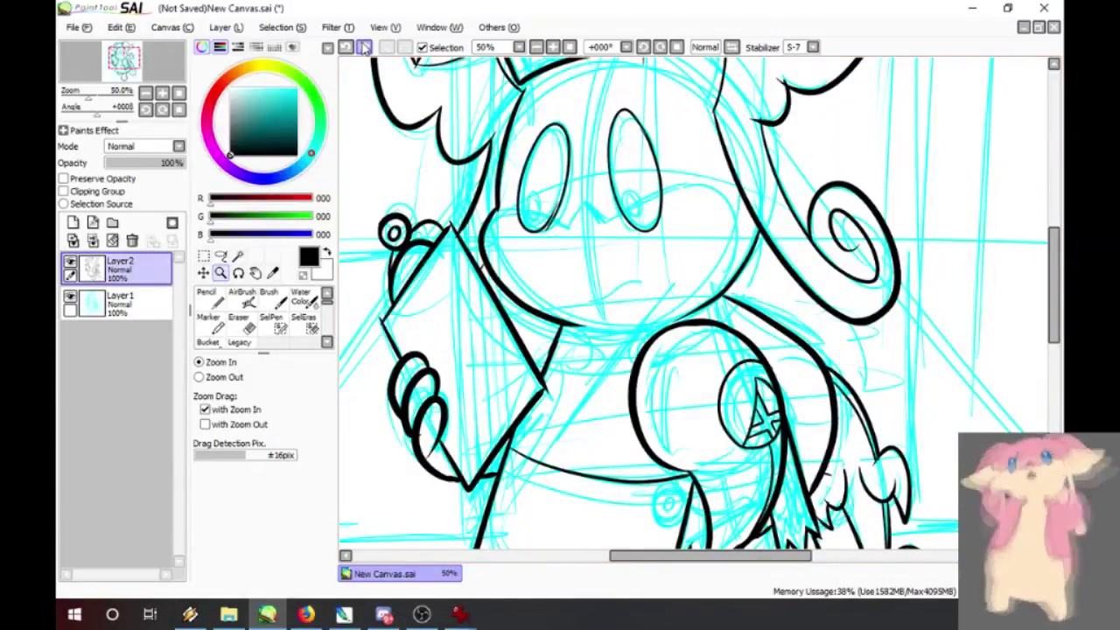
click(364, 47)
click(364, 48)
click(364, 47)
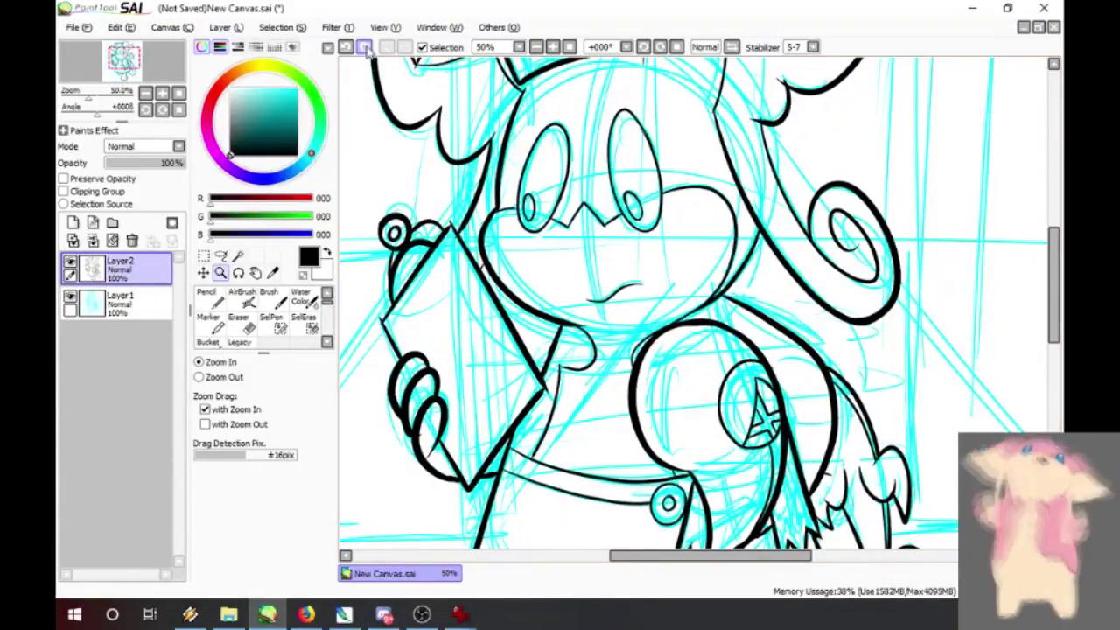
click(364, 47)
- Retouch the top of the eye farther from the card with the Pencil, trimming its outline in white
click(210, 299)
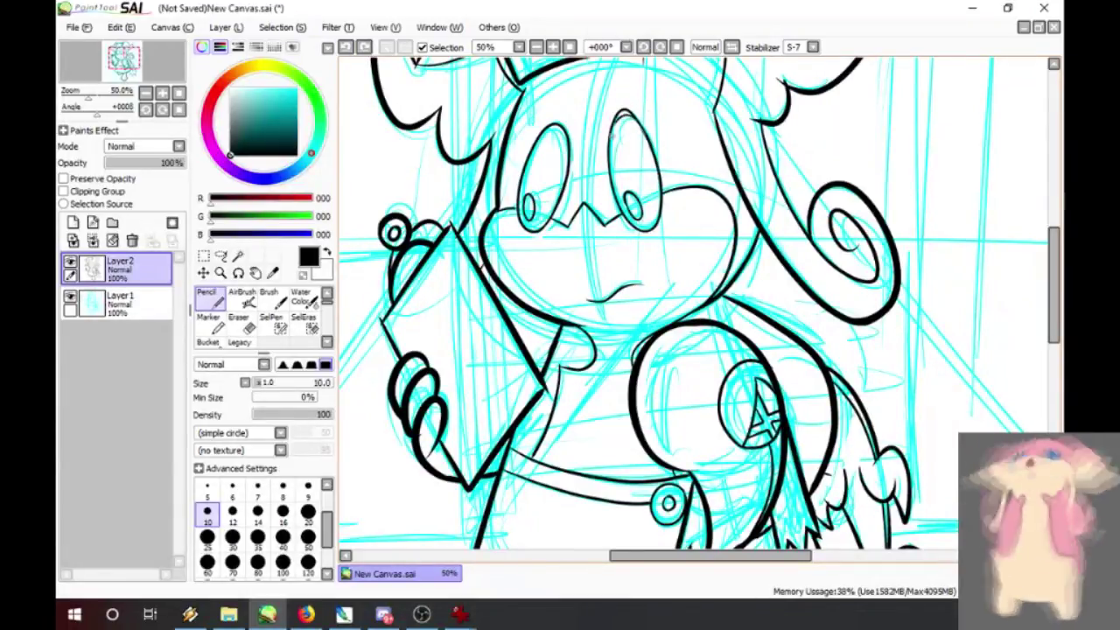
key(x)
mouse_move(628, 115)
mouse_down()
mouse_move(640, 136)
mouse_move(634, 114)
mouse_move(620, 115)
mouse_up()
key(ctrl+z)
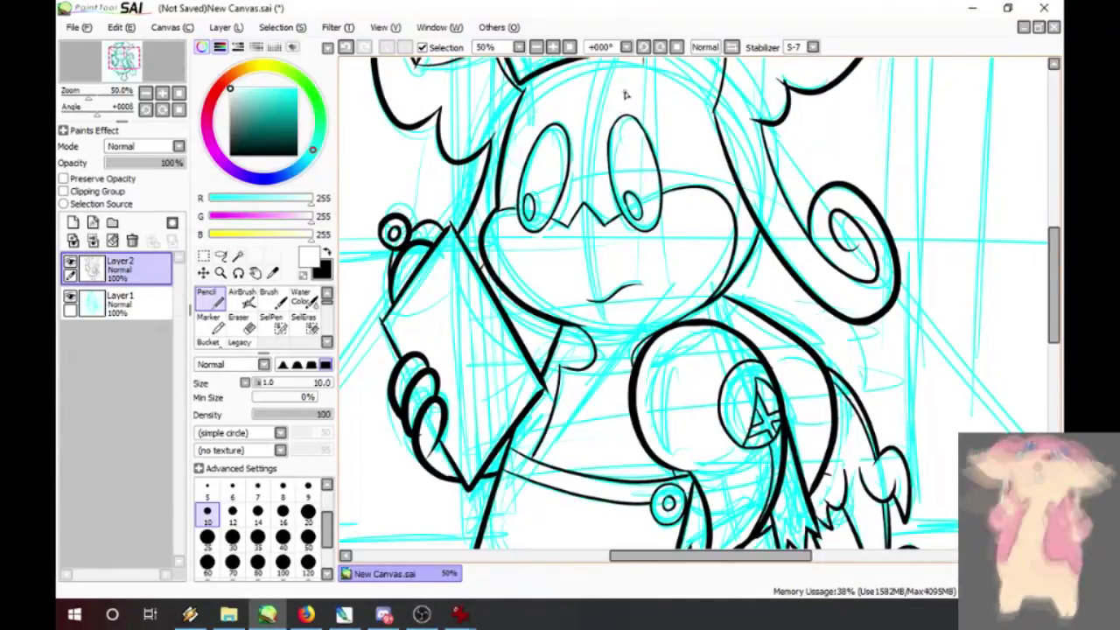
key(alt+Tab)
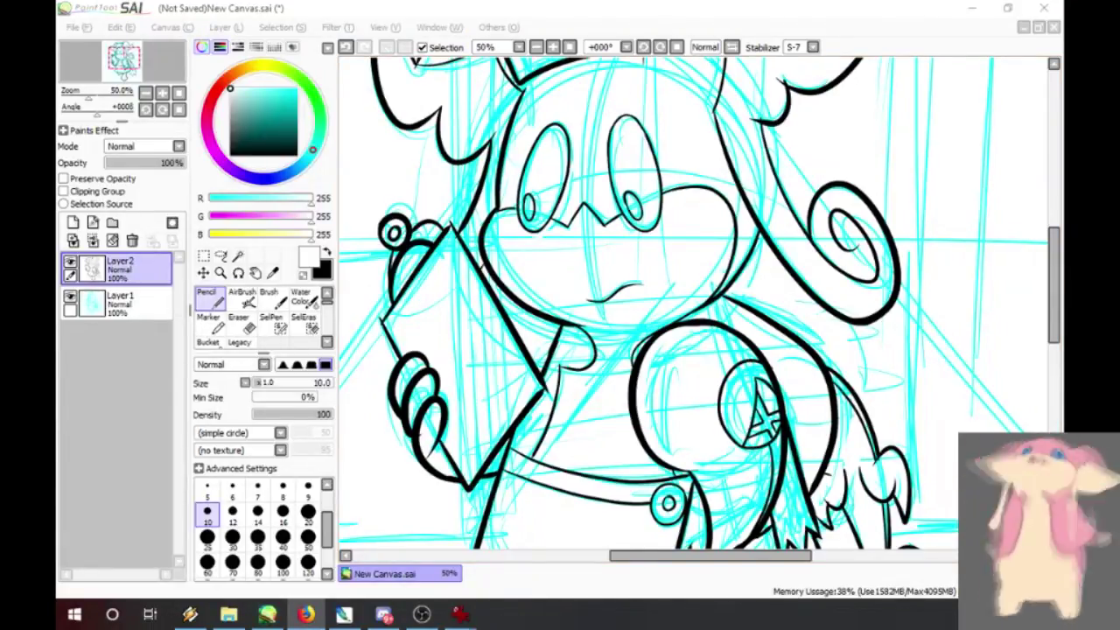
drag(1053, 277, 1053, 322)
scroll(1047, 322, down, 2)
scroll(1047, 324, right, 3)
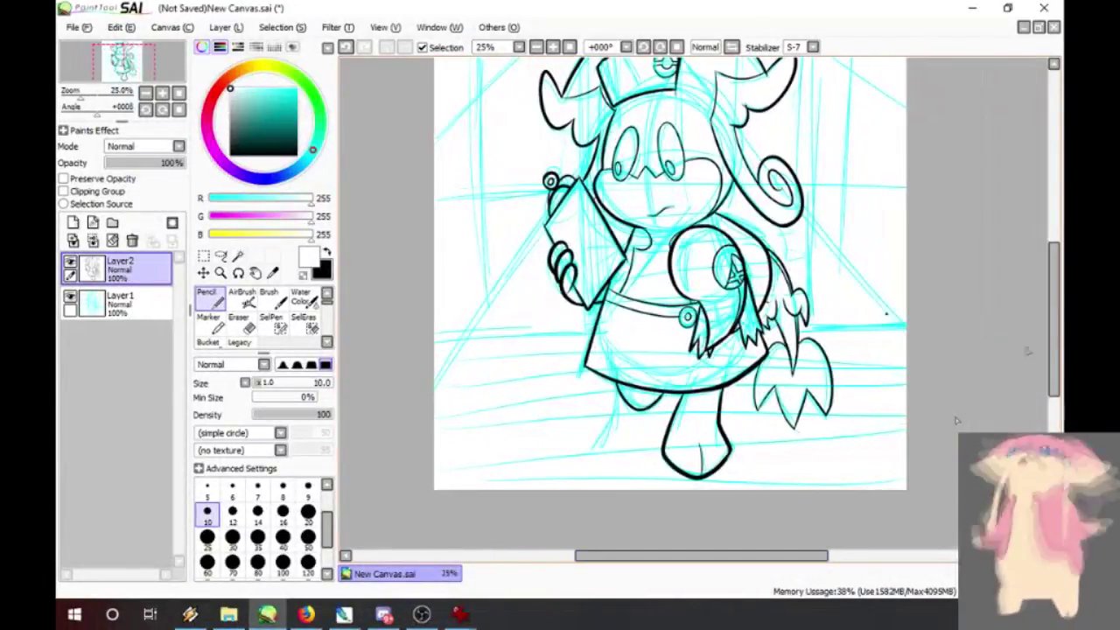
scroll(1039, 257, up, 2)
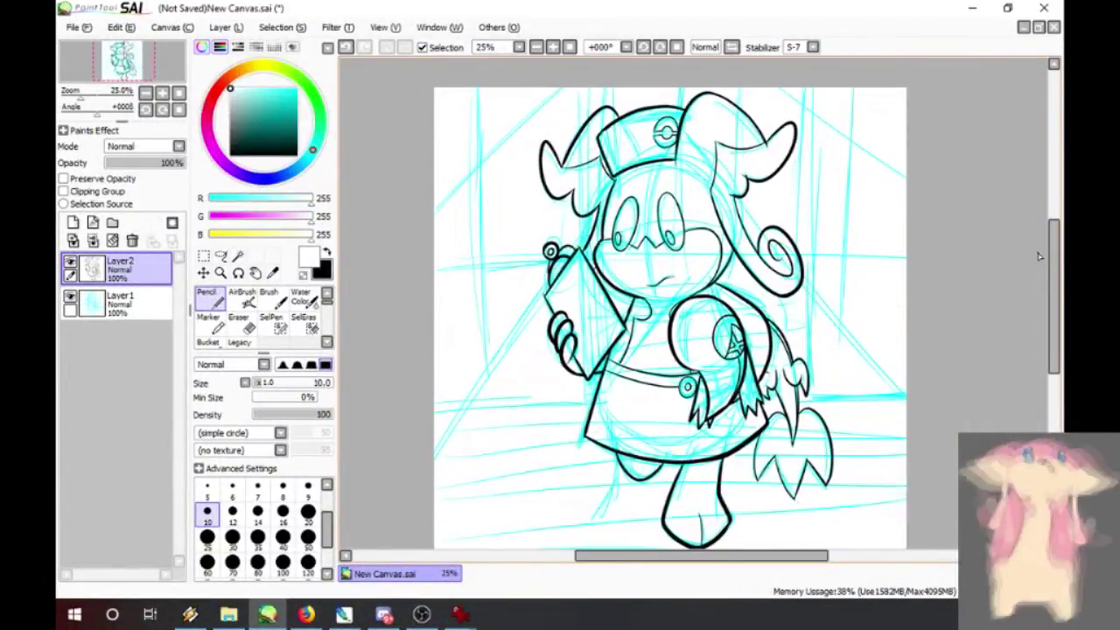
key(alt+Tab)
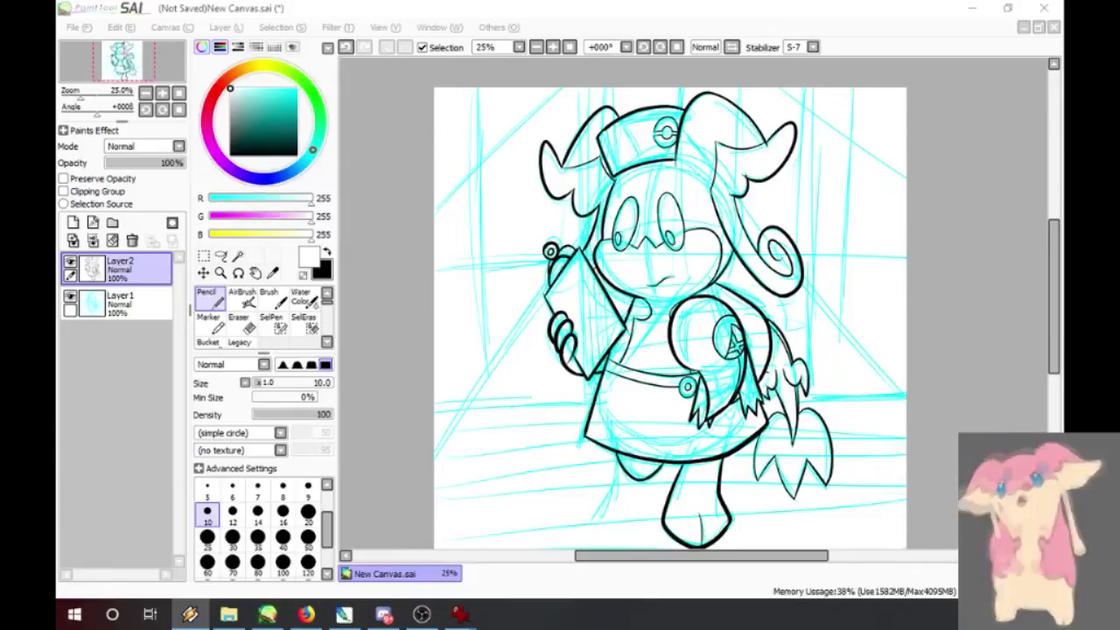
click(472, 387)
- Switch back to black and ink a straight horizontal floor line across the full canvas width behind the character
mouse_move(426, 414)
mouse_down()
mouse_move(858, 427)
mouse_move(917, 406)
mouse_up()
click(347, 48)
click(327, 252)
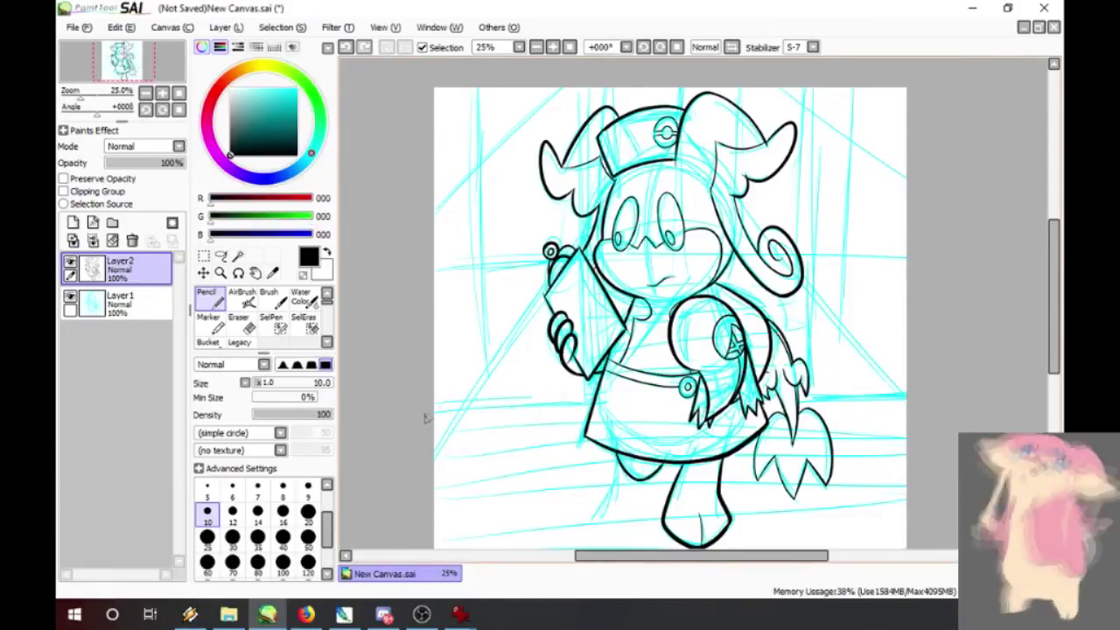
drag(426, 418, 925, 409)
scroll(925, 412, down, 2)
key(ctrl+z)
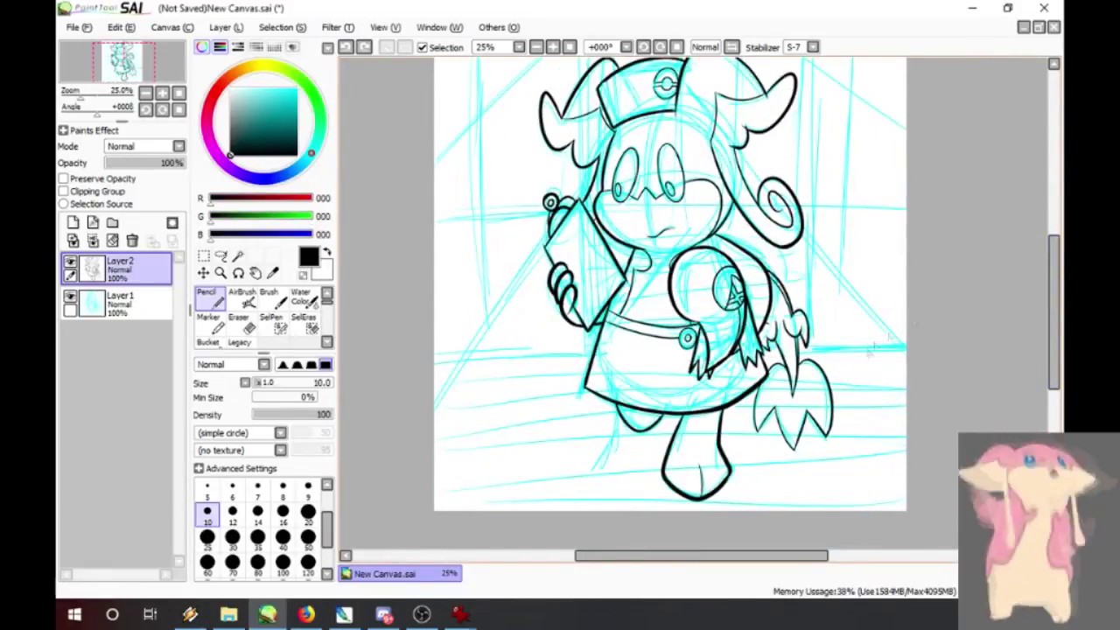
key(ctrl+y)
- Ink a pair of vertical wall lines on each side of the character, running from the canvas's upper edge toward the floor line
scroll(1018, 248, up, 5)
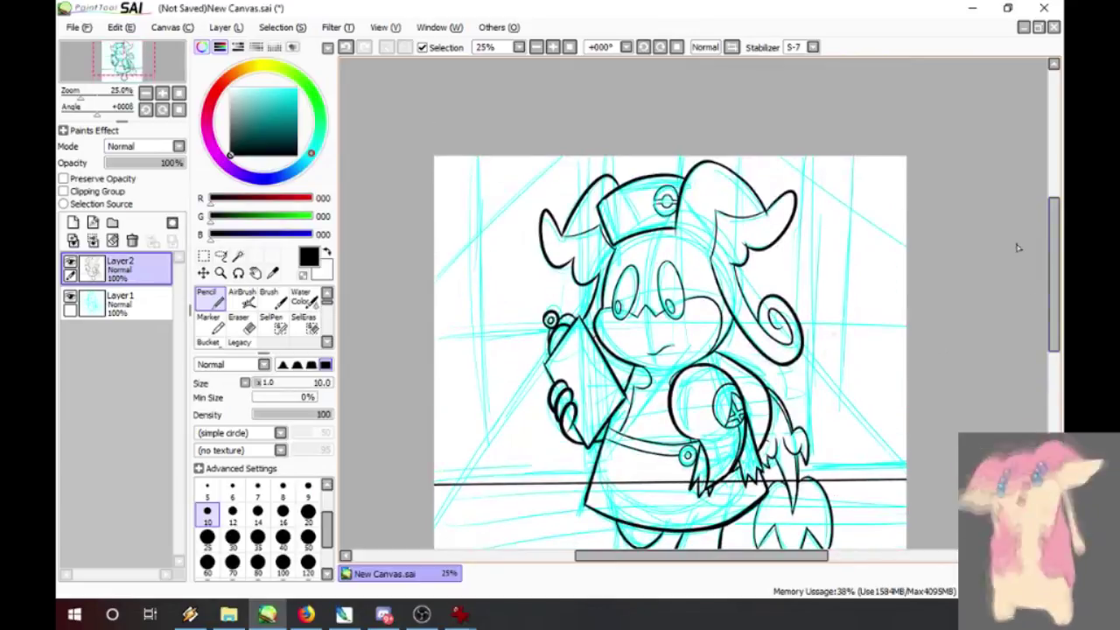
drag(815, 146, 813, 477)
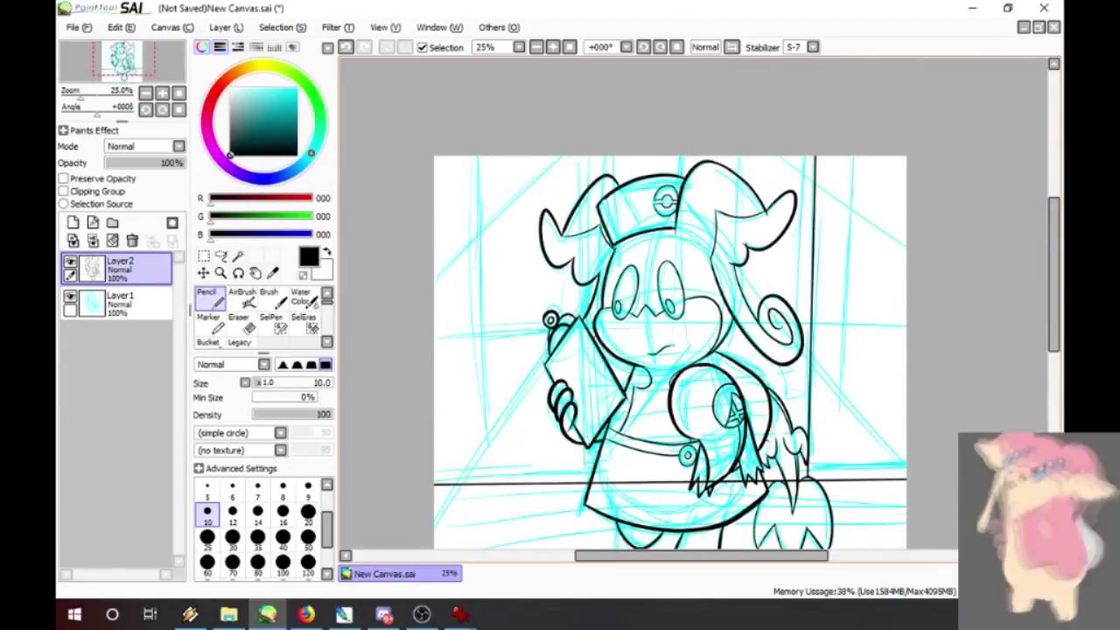
drag(580, 147, 575, 483)
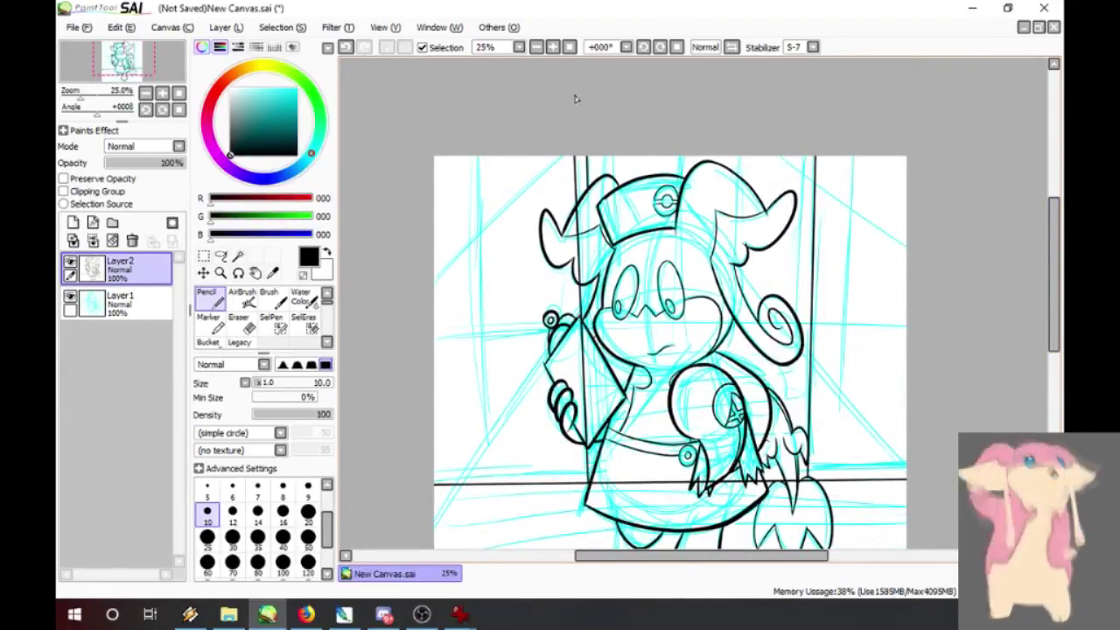
key(ctrl+z)
drag(587, 147, 601, 449)
drag(805, 154, 795, 462)
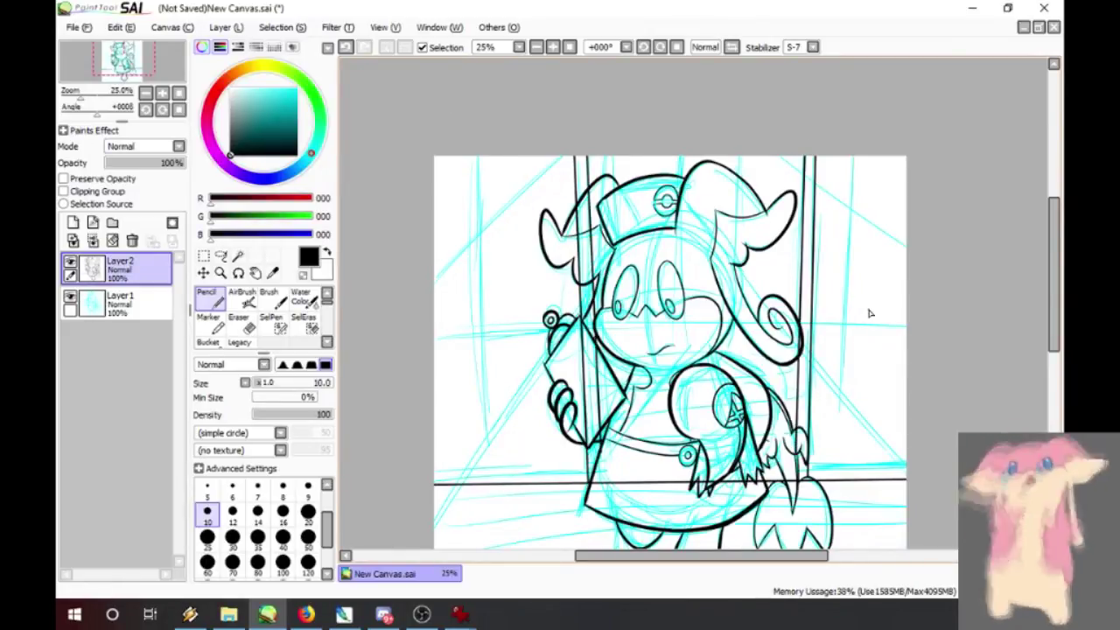
- Set the pencil size to 8 and ink two horizontal floorboard lines just below the floor line
drag(1055, 234, 1054, 283)
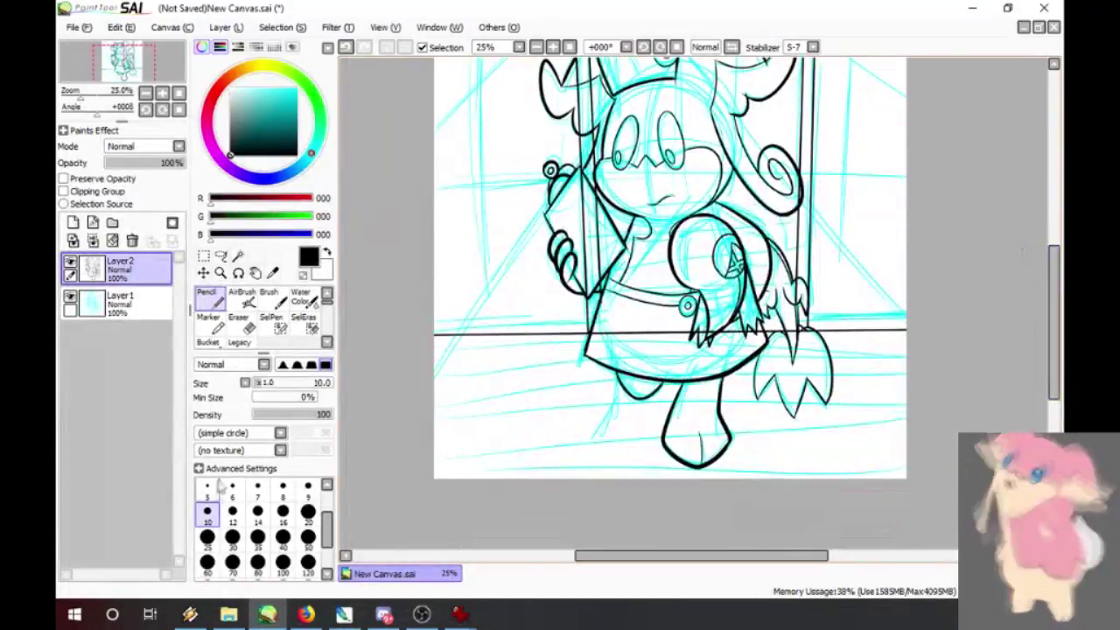
click(282, 489)
drag(424, 351, 936, 348)
drag(426, 374, 933, 371)
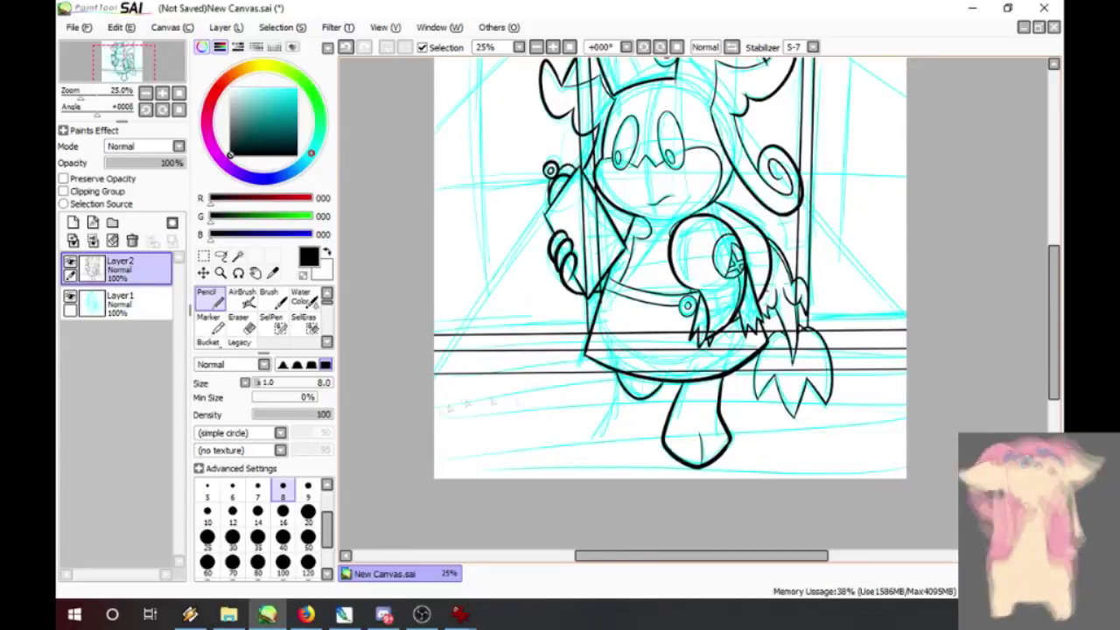
- Ink three more full-width horizontal floorboard lines around the feet, replacing slanted attempts with level ones
mouse_move(425, 394)
mouse_down()
mouse_move(901, 400)
mouse_move(423, 441)
mouse_up()
key(ctrl+z)
shift+click(924, 388)
key(ctrl+z)
shift+click(919, 402)
key(ctrl+z)
shift+click(921, 393)
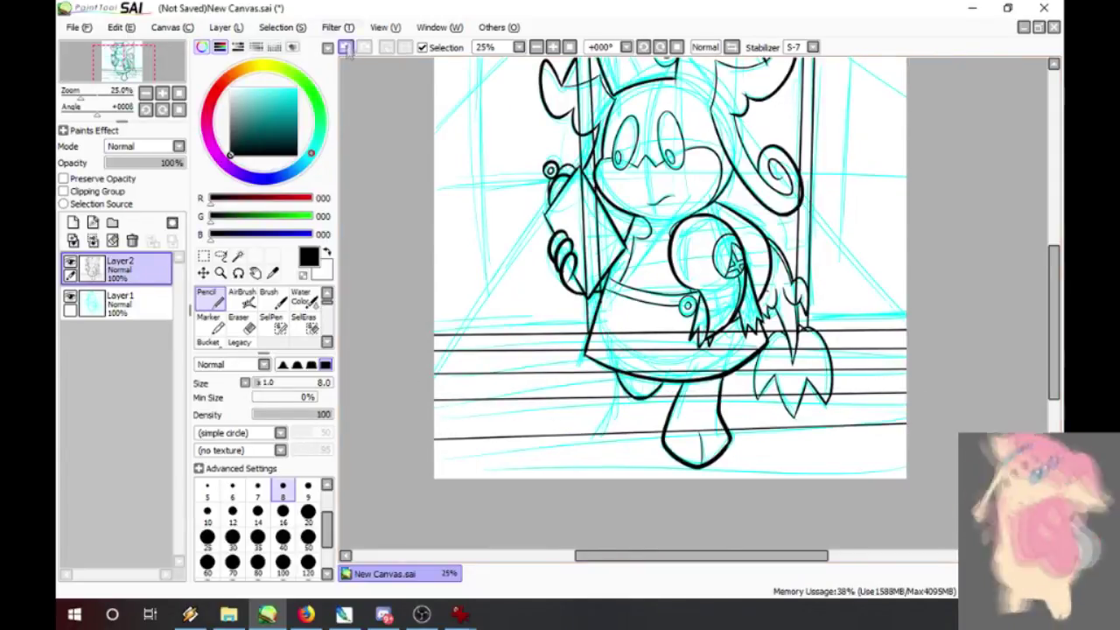
key(ctrl+z)
mouse_move(910, 421)
mouse_down()
mouse_move(426, 430)
mouse_move(915, 453)
mouse_up()
key(ctrl+z)
key(ctrl+y)
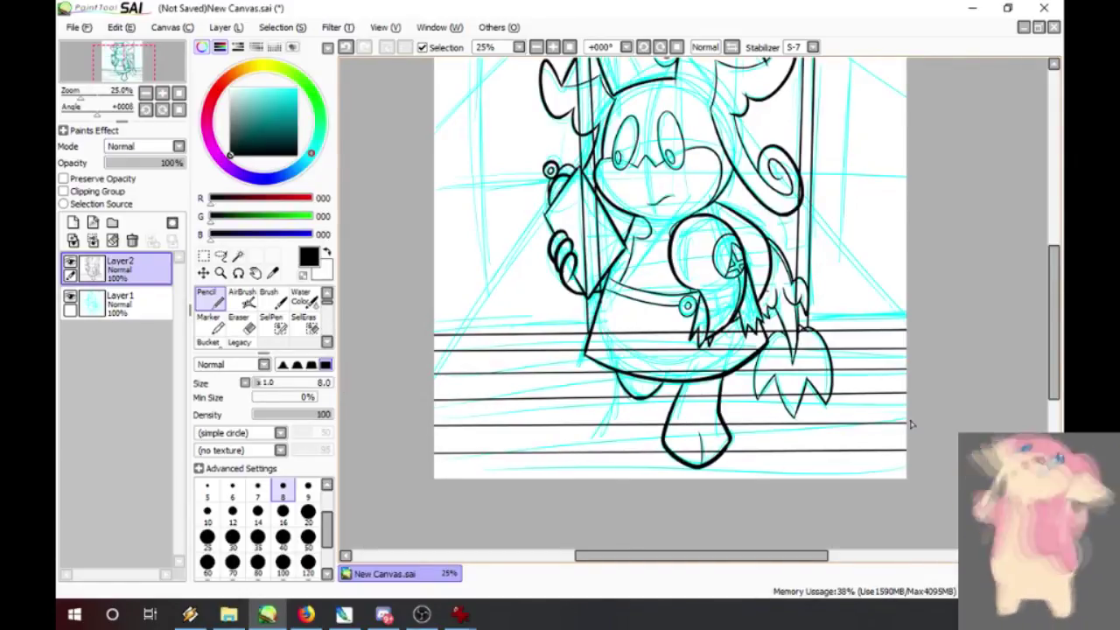
- Touch up the card's outline near the sleeve and wall lines, alternating white and black pencil strokes
ctrl+click(632, 185)
ctrl+click(658, 167)
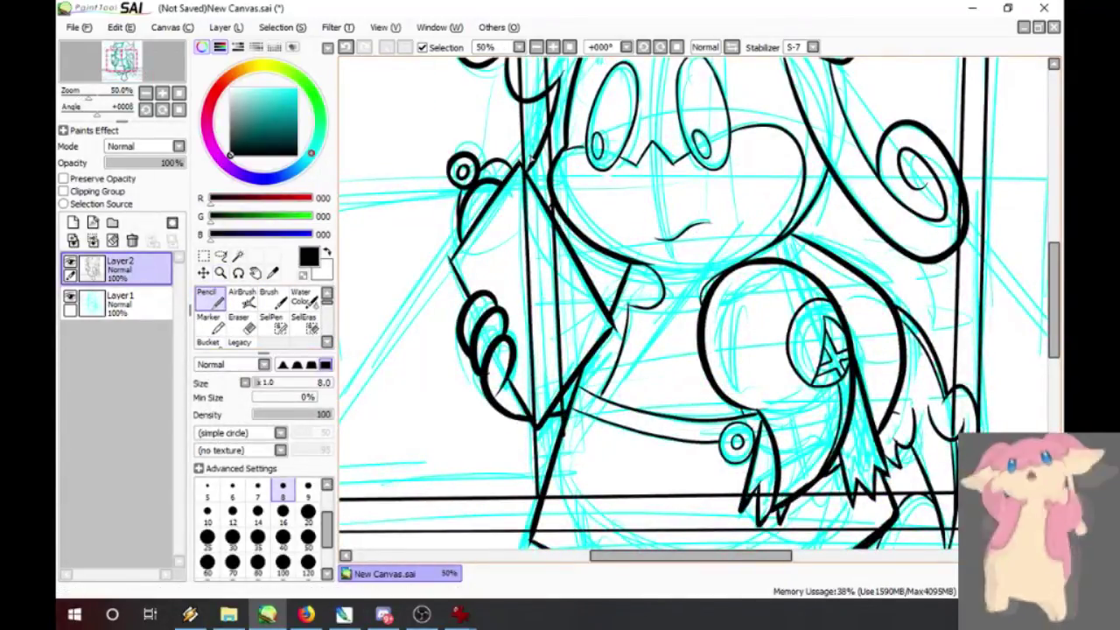
key(x)
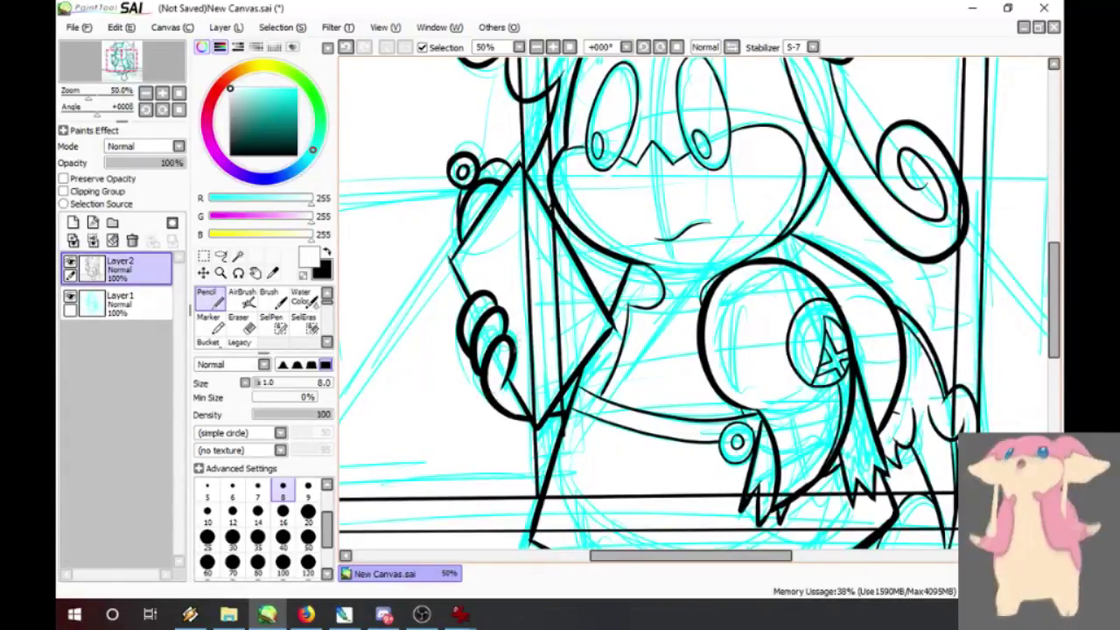
drag(561, 385, 570, 376)
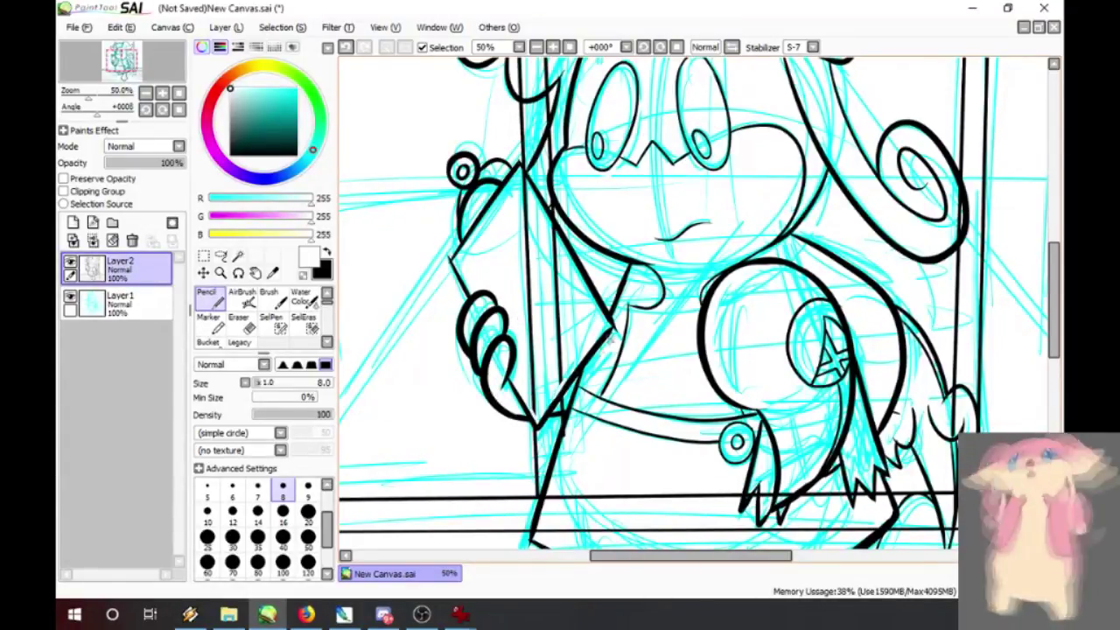
key(x)
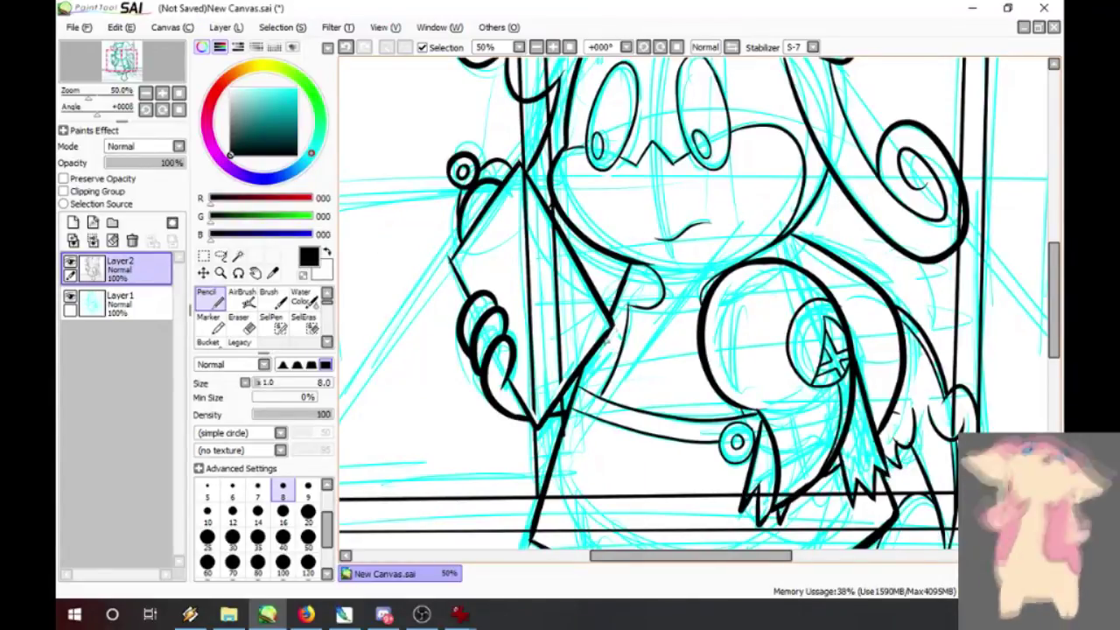
key(x)
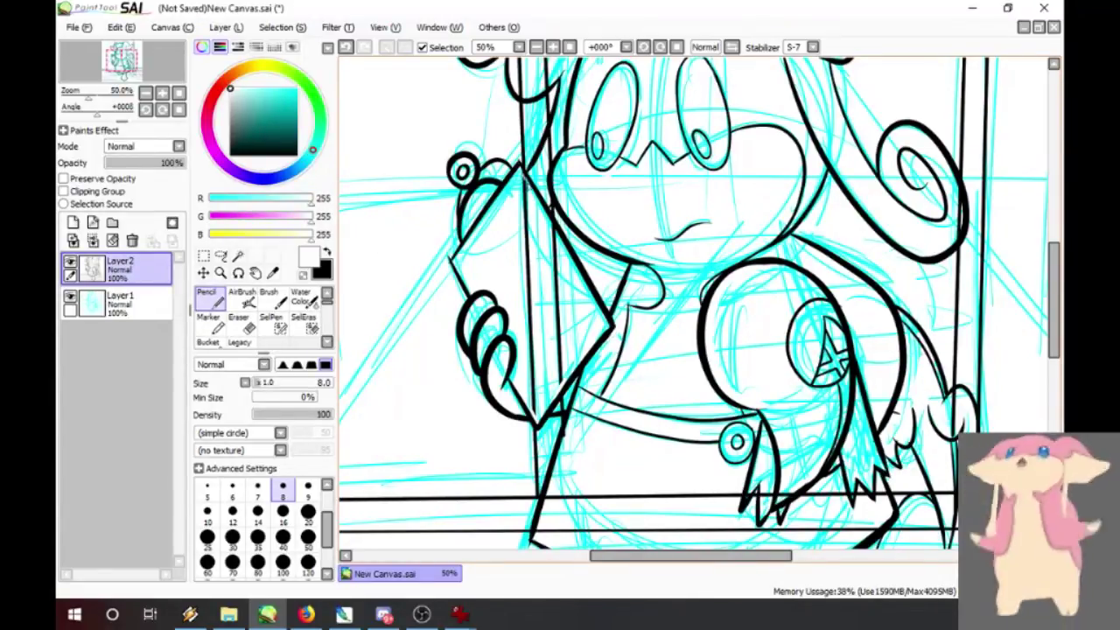
- Set the pencil size to 14 and try trimming the card's outer corner with white
click(258, 511)
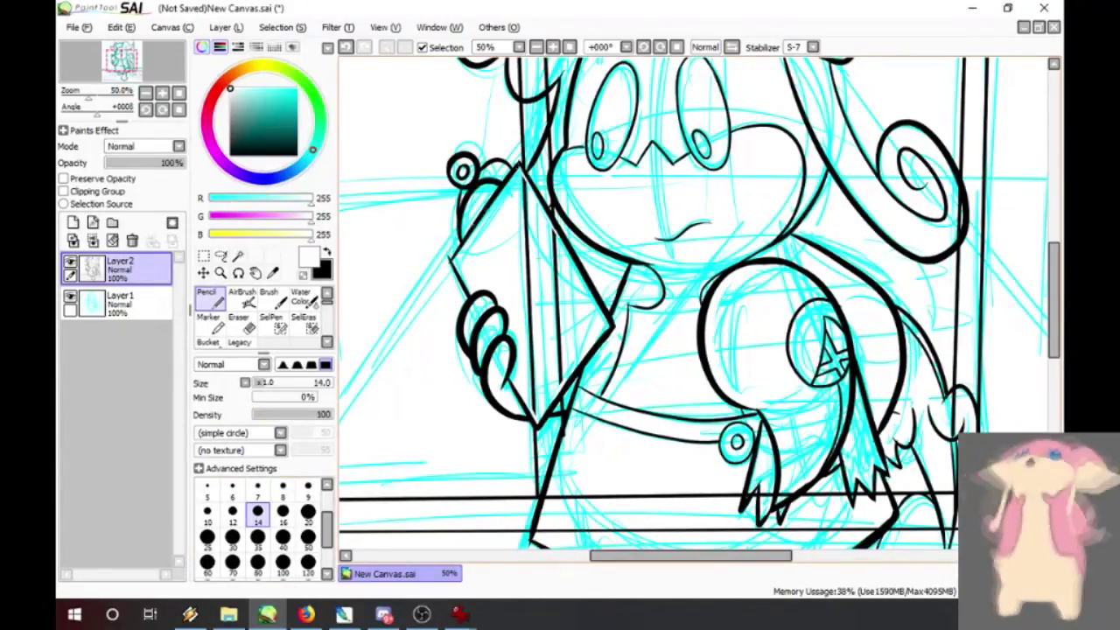
drag(446, 267, 447, 258)
key(ctrl+z)
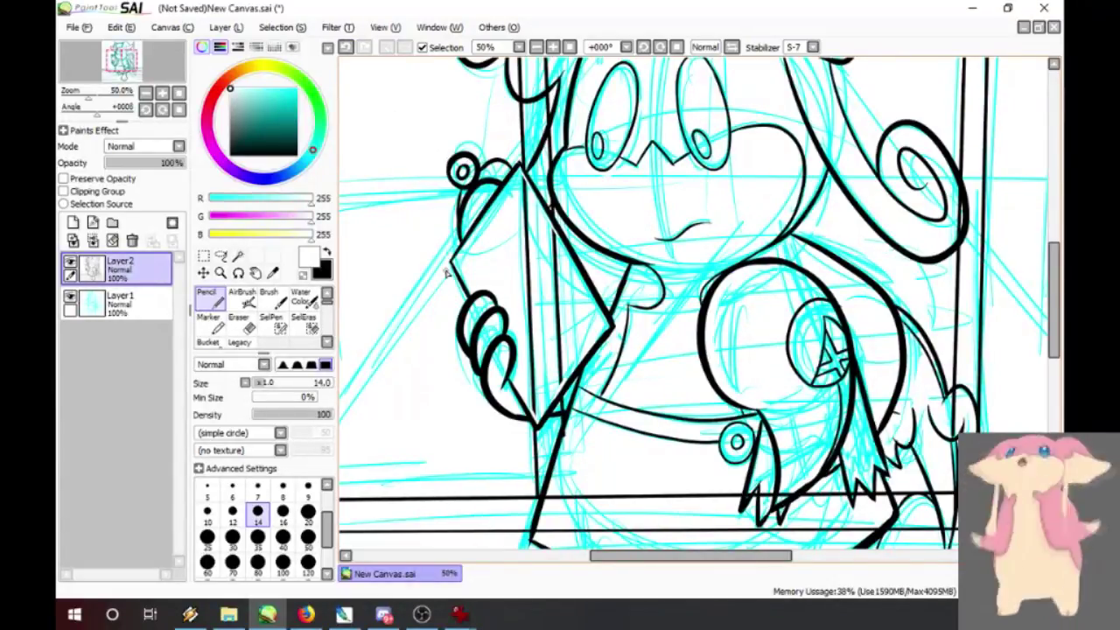
key(alt+Tab)
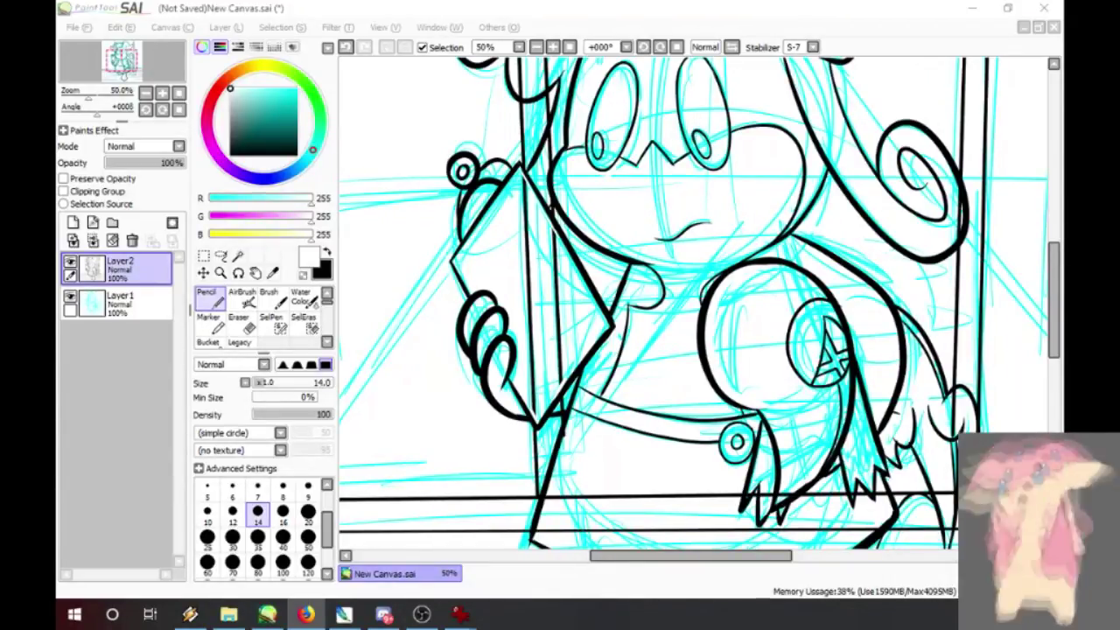
- Set the pencil size to 30 and paint out the wall lines inside the card with white
drag(523, 175, 529, 198)
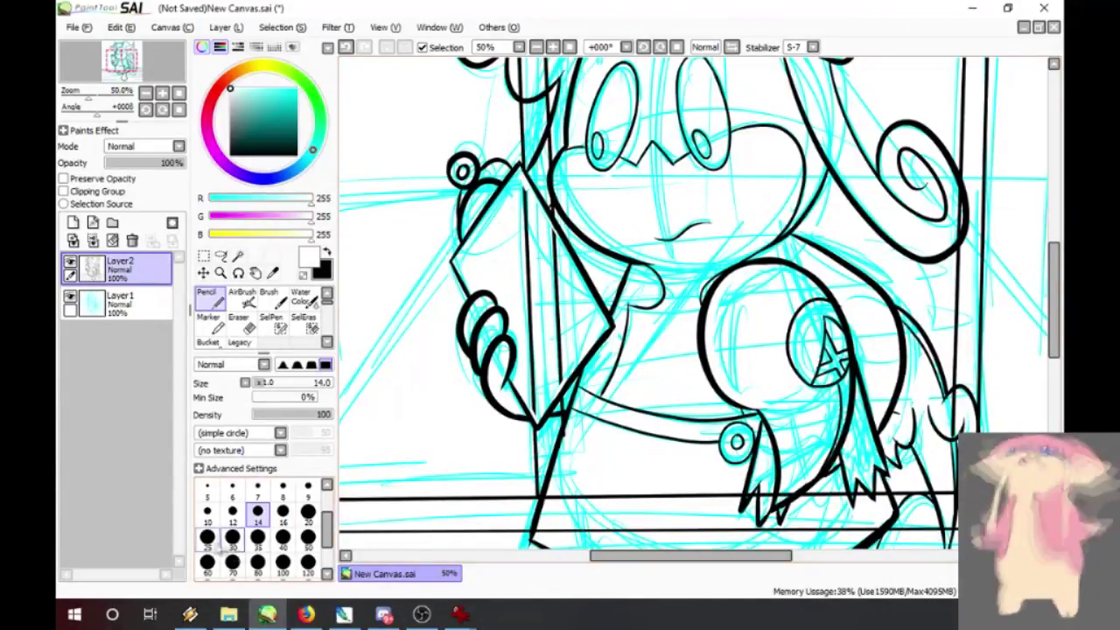
click(232, 537)
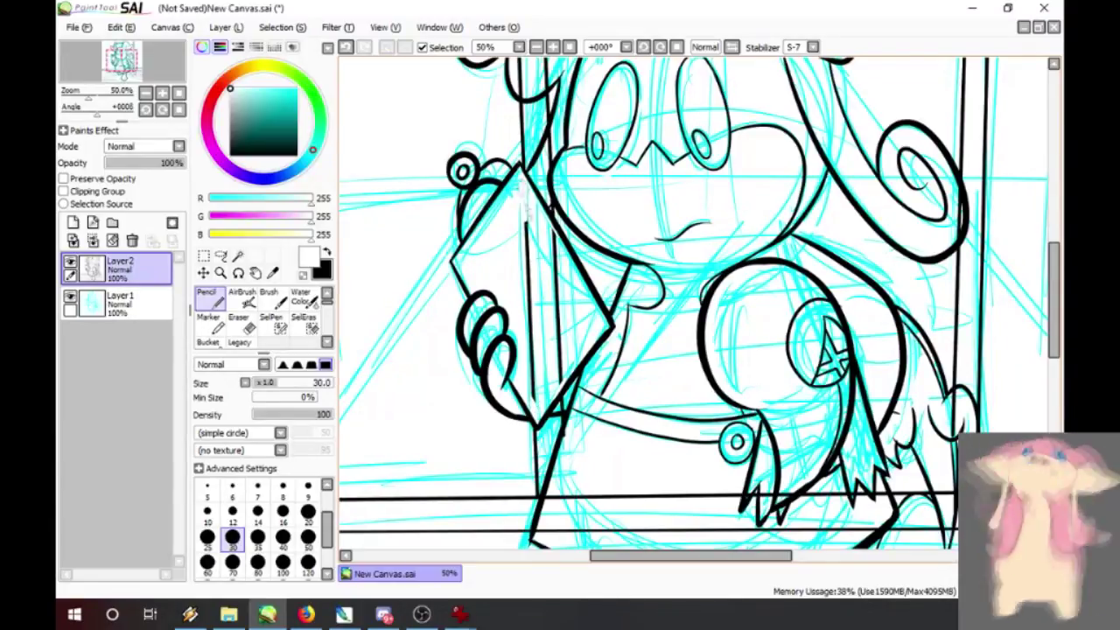
mouse_move(526, 211)
mouse_down()
mouse_move(536, 406)
mouse_move(559, 337)
mouse_up()
drag(549, 226, 560, 335)
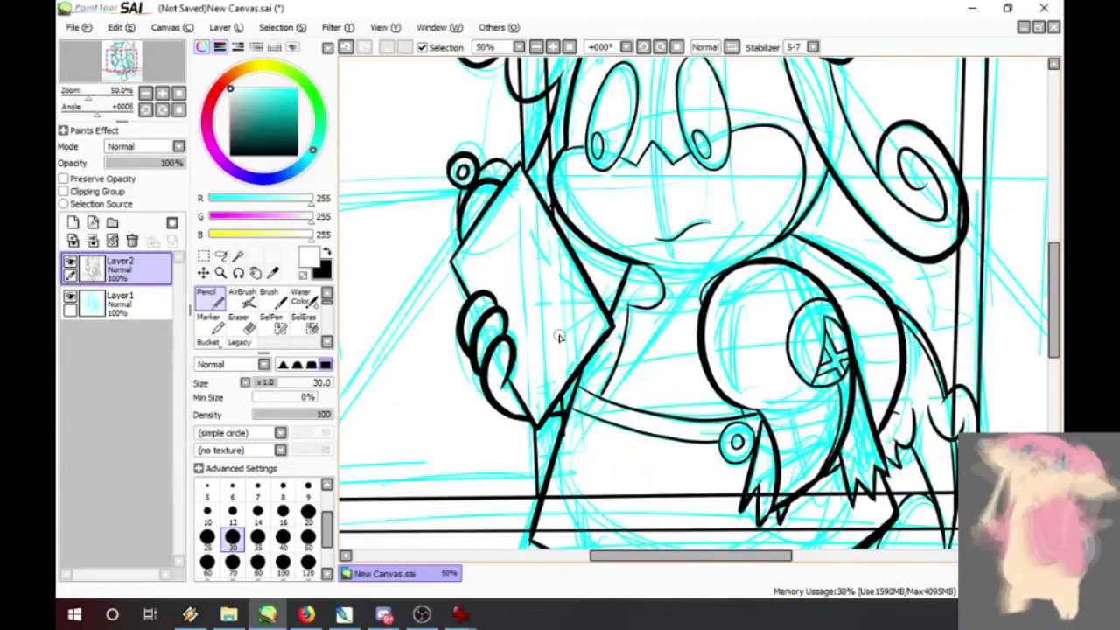
key(alt+Tab)
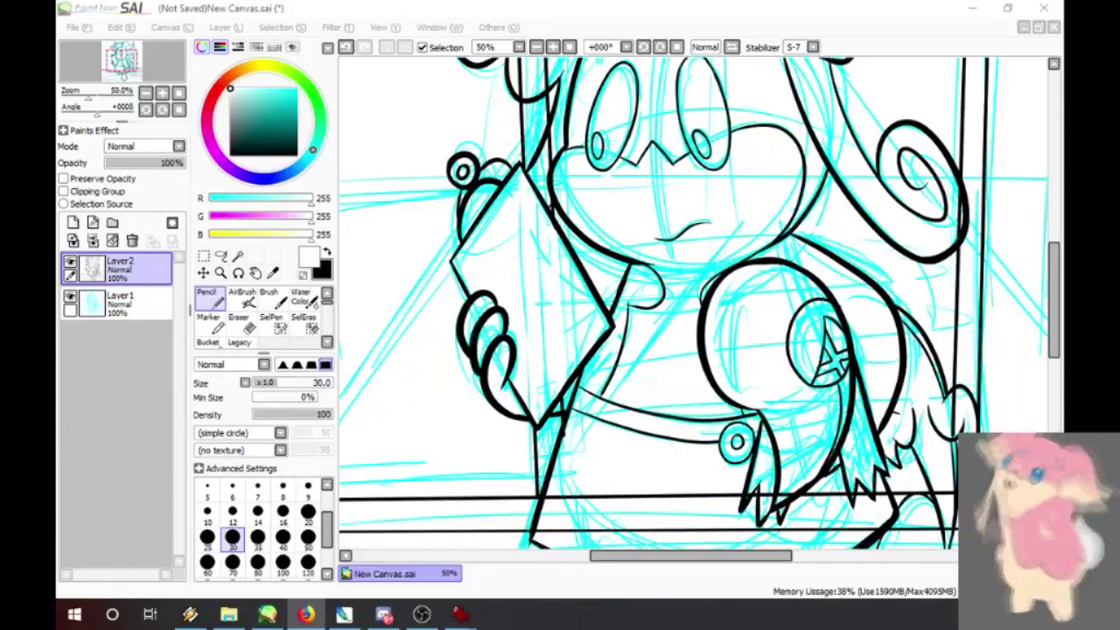
- Set the pencil size to 20 and clean the wall line between the card's upper edge and the face in white
click(555, 127)
click(308, 513)
drag(530, 175, 559, 121)
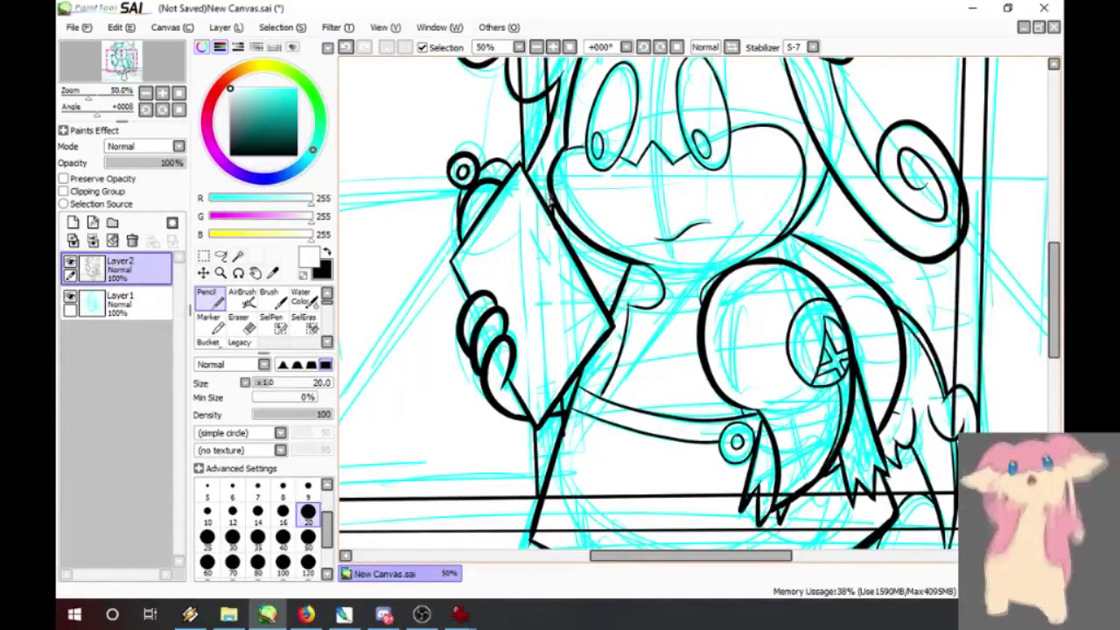
key(x)
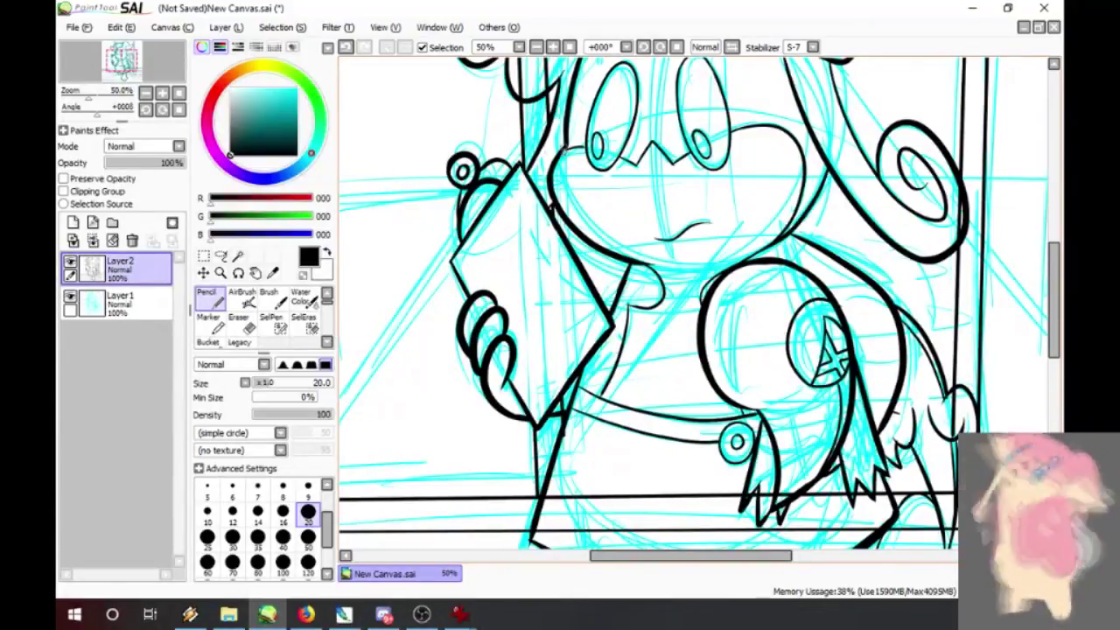
key(x)
key(x)
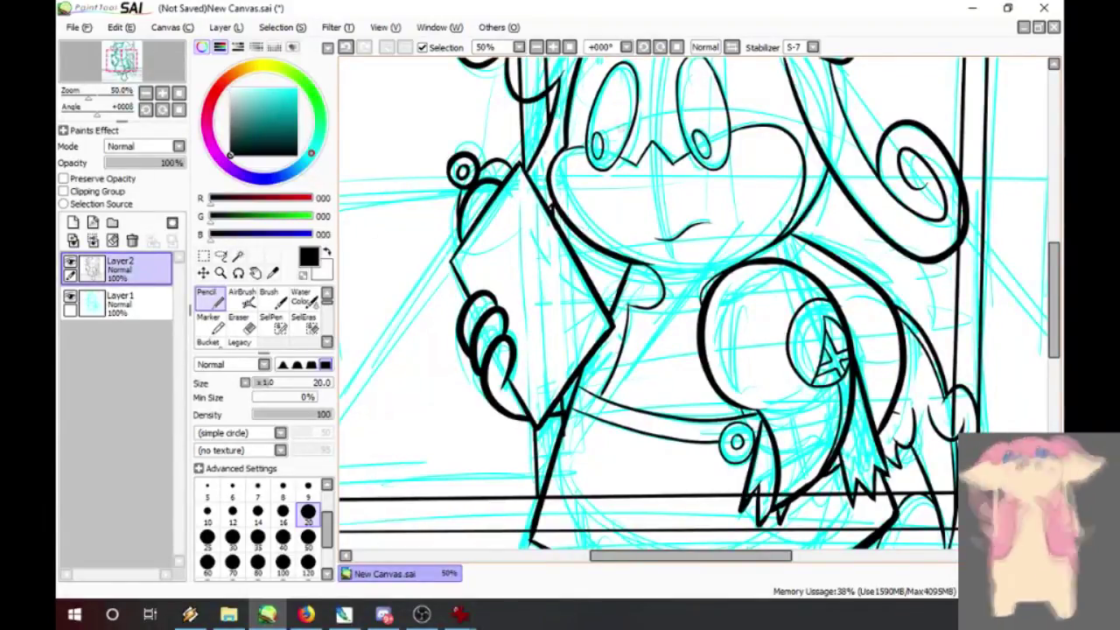
- Paint out the wall lines crossing the hair beside the cap in white, refining around the outlines with pencil size 14
scroll(610, 220, up, 5)
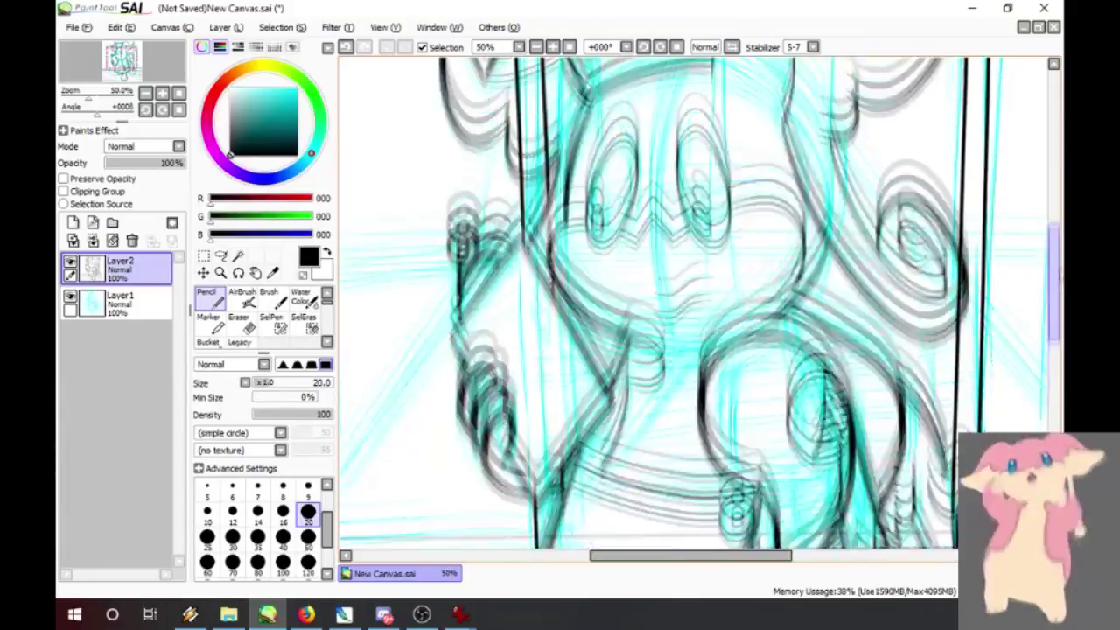
key(x)
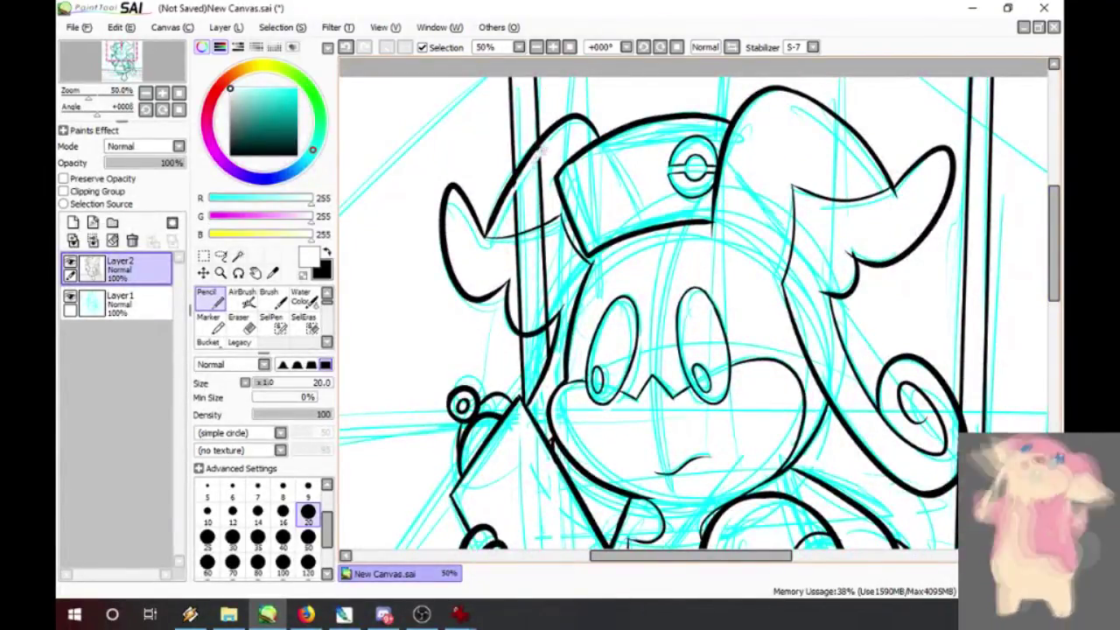
key(ctrl+z)
mouse_move(544, 144)
mouse_down()
mouse_move(493, 234)
mouse_move(531, 174)
mouse_up()
mouse_move(498, 233)
mouse_down()
mouse_move(554, 218)
mouse_move(542, 154)
mouse_move(584, 160)
mouse_move(621, 140)
mouse_up()
click(257, 514)
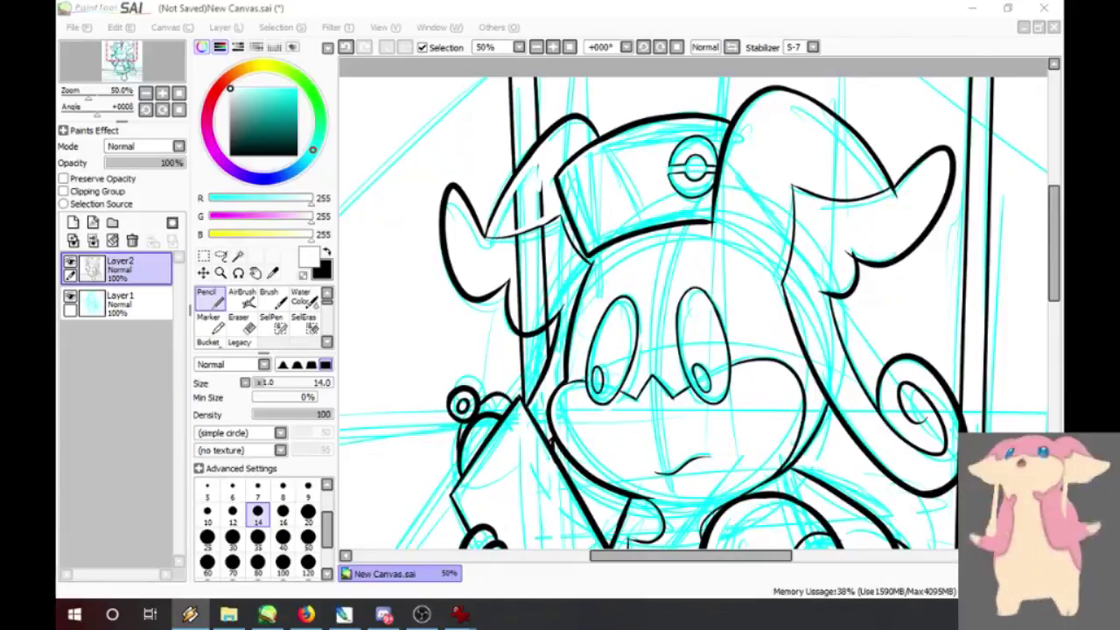
click(540, 168)
mouse_move(539, 164)
mouse_down()
mouse_move(547, 200)
mouse_move(537, 197)
mouse_move(516, 235)
mouse_up()
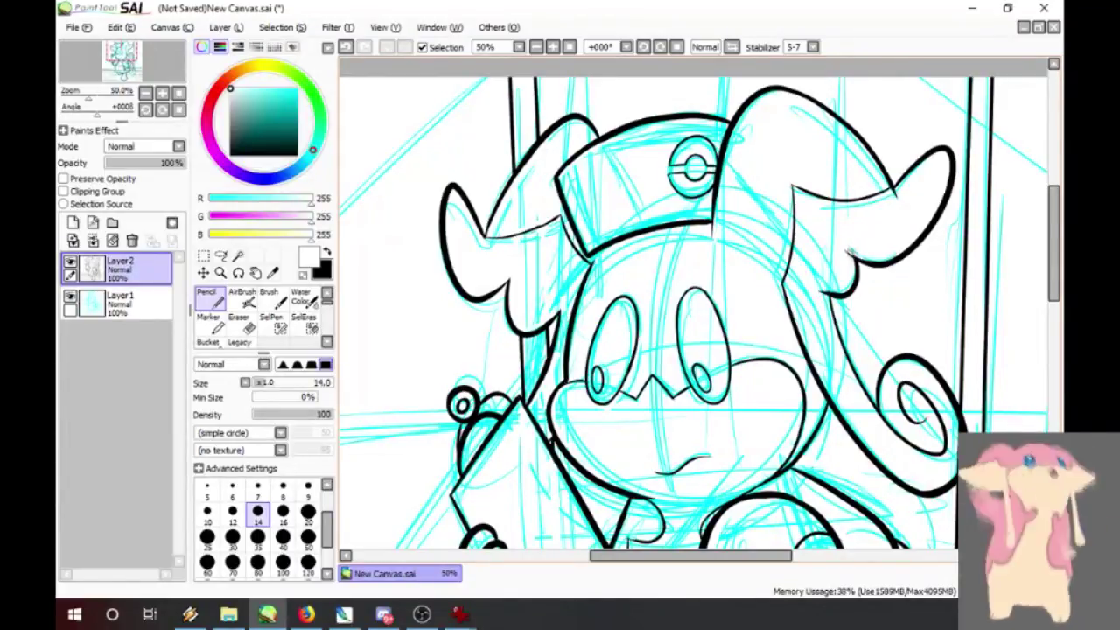
- Touch up the dress outline below the card's lower corner with small white and black pencil strokes
scroll(843, 289, down, 3)
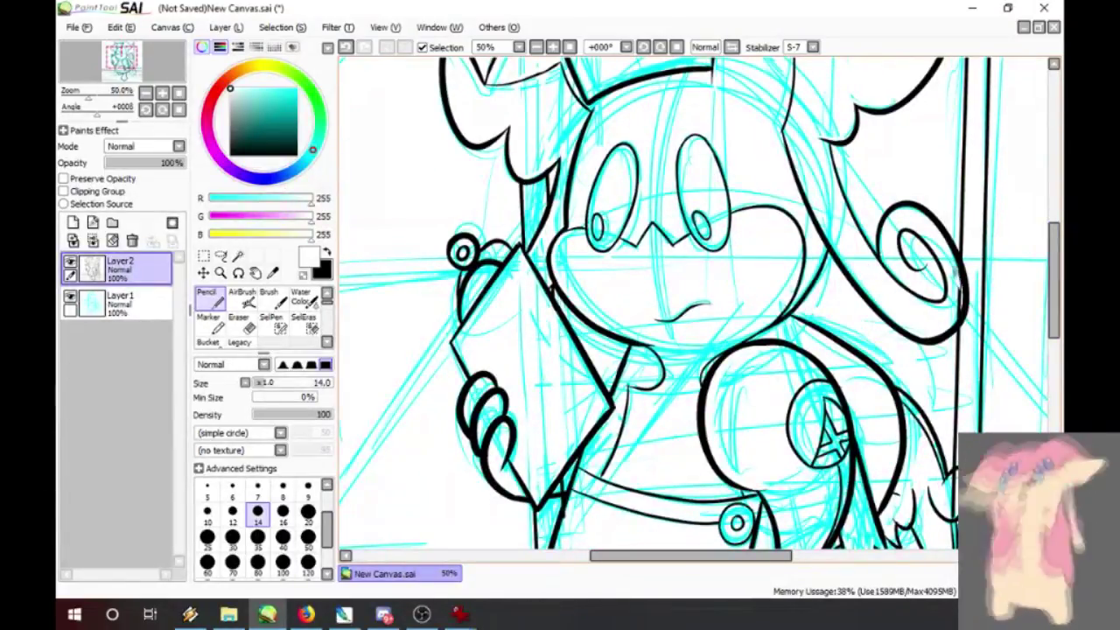
drag(1054, 280, 1056, 324)
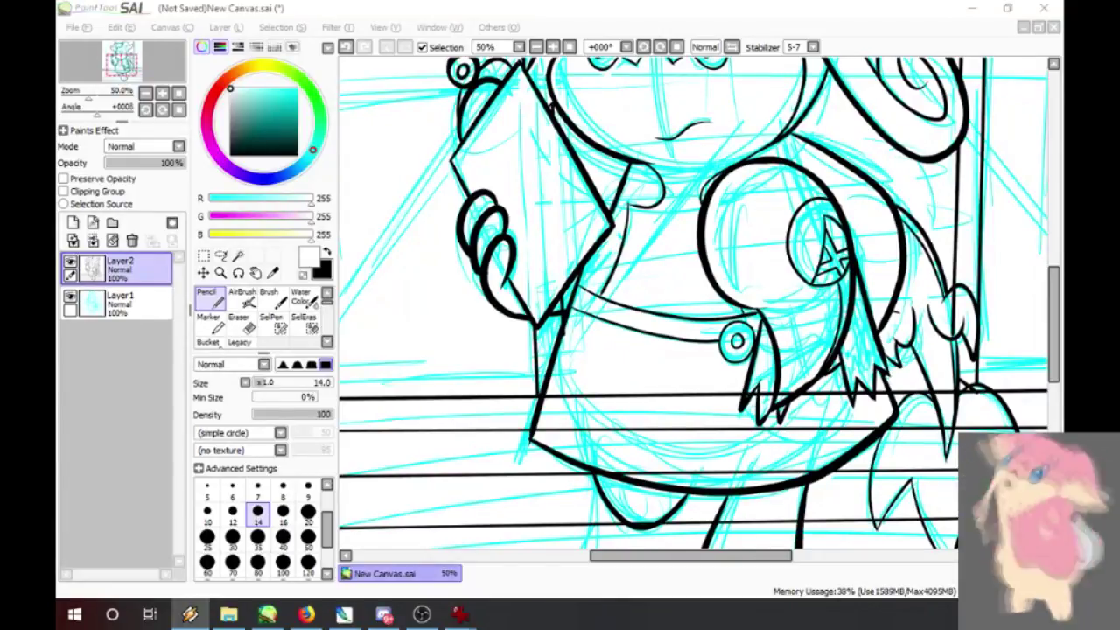
drag(570, 318, 564, 352)
key(ctrl+z)
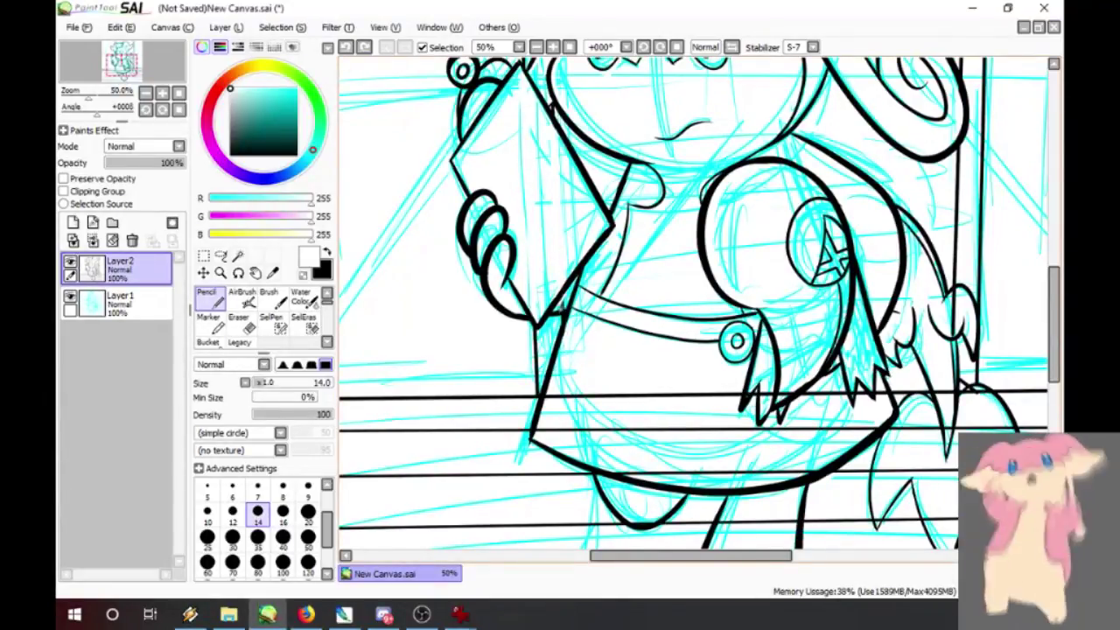
drag(562, 311, 573, 283)
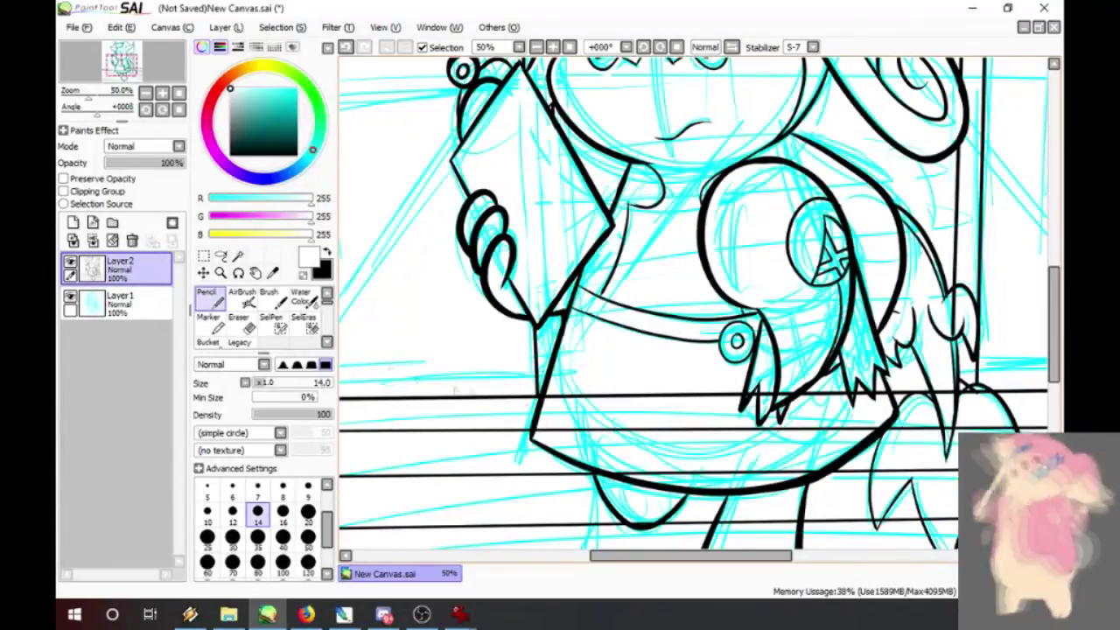
key(x)
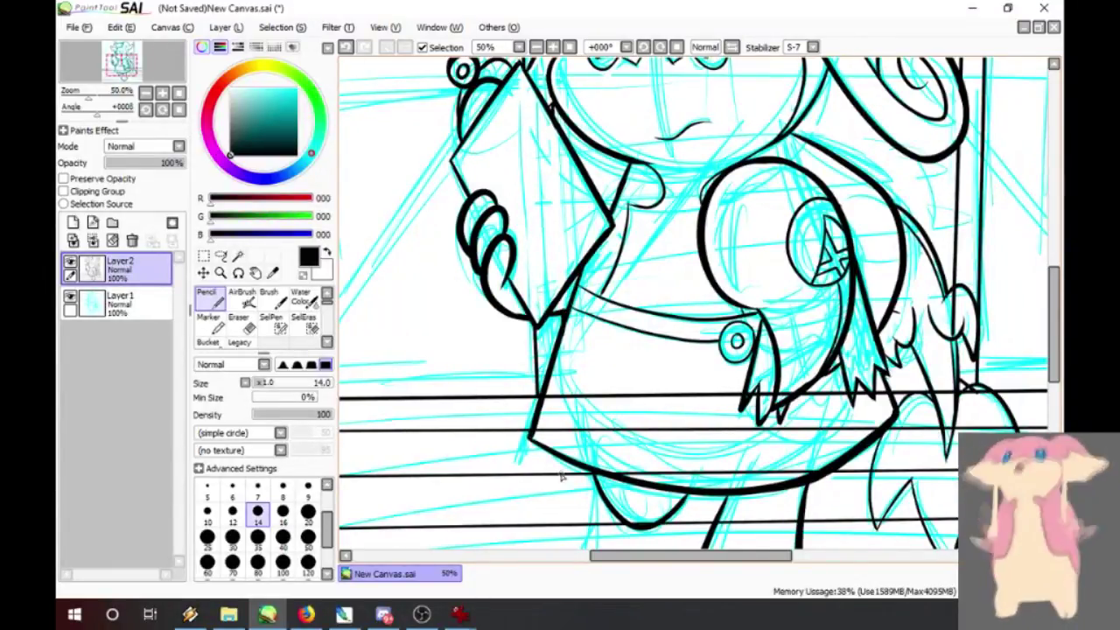
click(327, 252)
- Trim the floorboard lines in white along the inside of the dress outline and around the sleeve's jagged fringe
drag(548, 388, 537, 430)
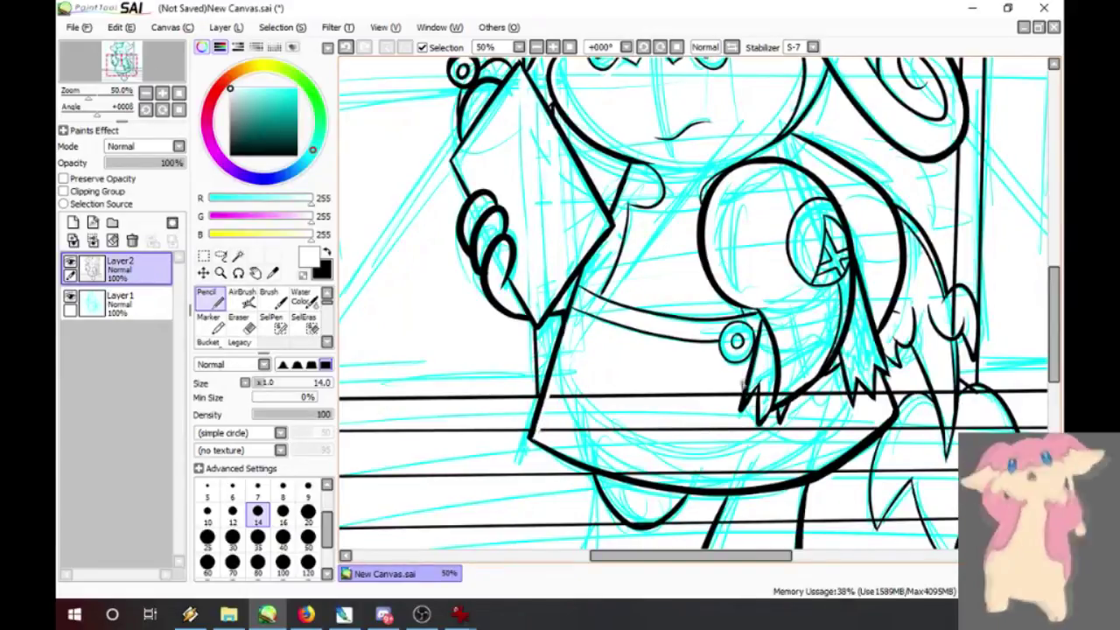
mouse_move(742, 383)
mouse_down()
mouse_move(737, 423)
mouse_move(758, 402)
mouse_up()
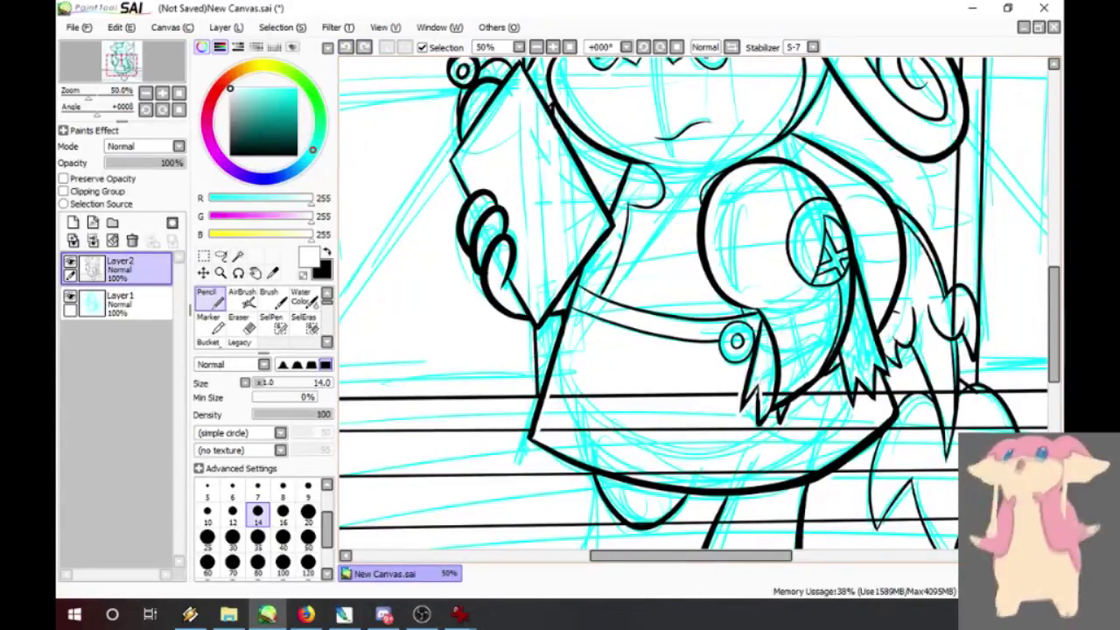
click(347, 46)
mouse_move(758, 391)
mouse_down()
mouse_move(764, 408)
mouse_move(773, 385)
mouse_move(765, 425)
mouse_up()
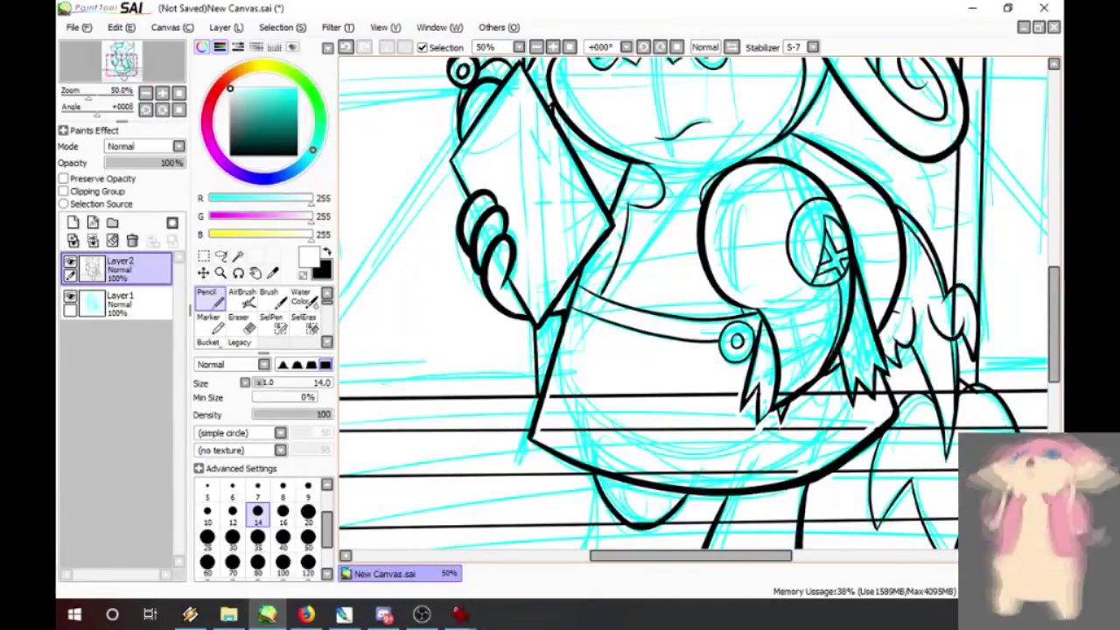
key(alt+Tab)
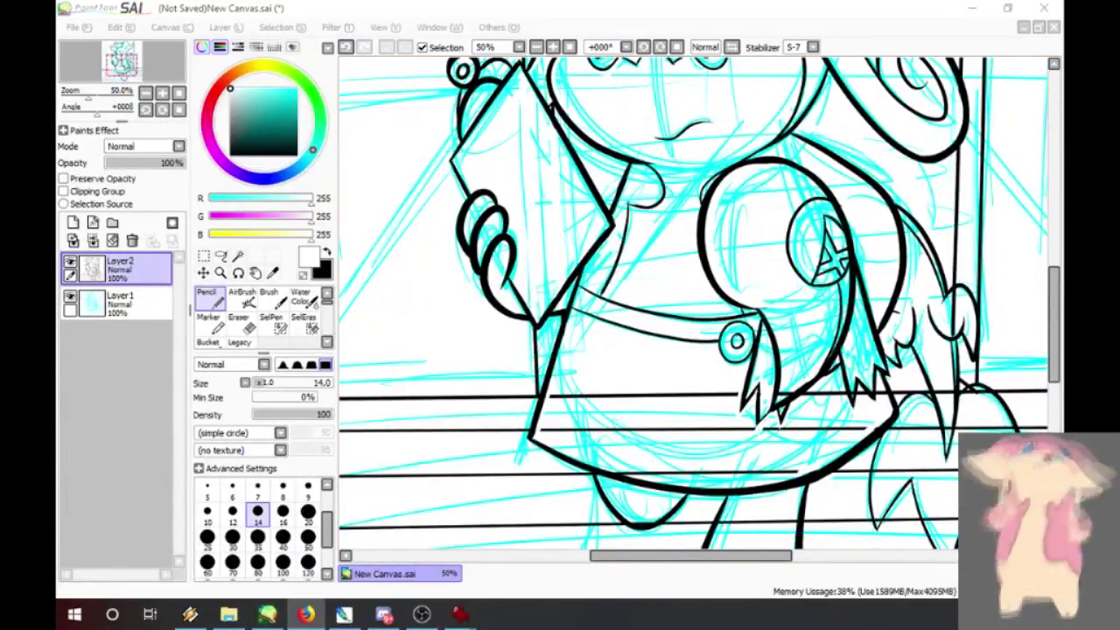
key(alt+Tab)
key(alt+Tab)
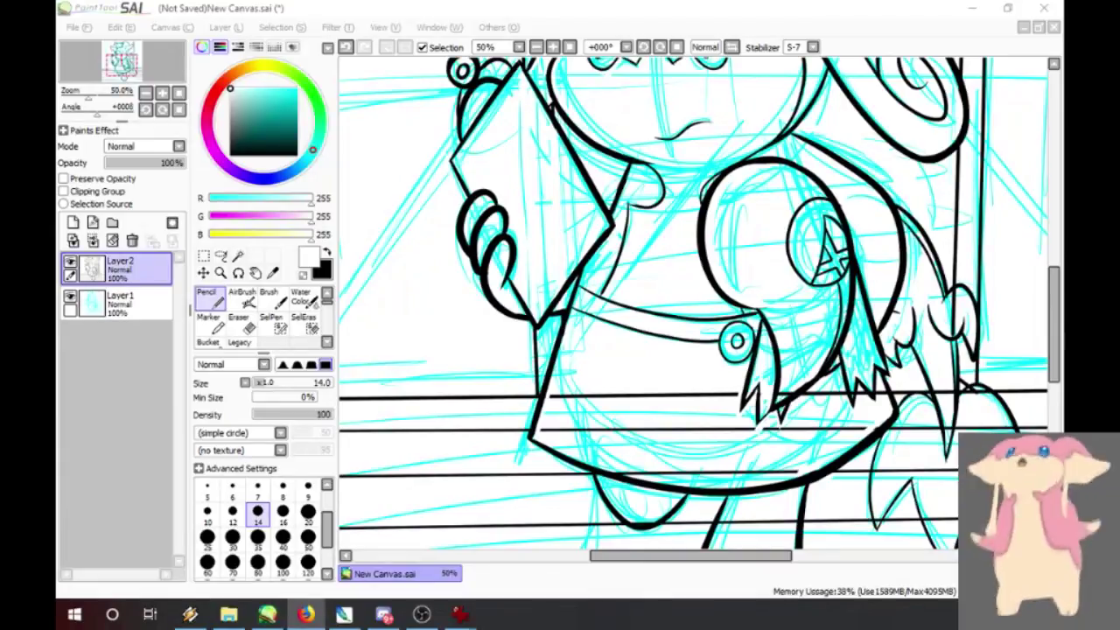
key(alt+Tab)
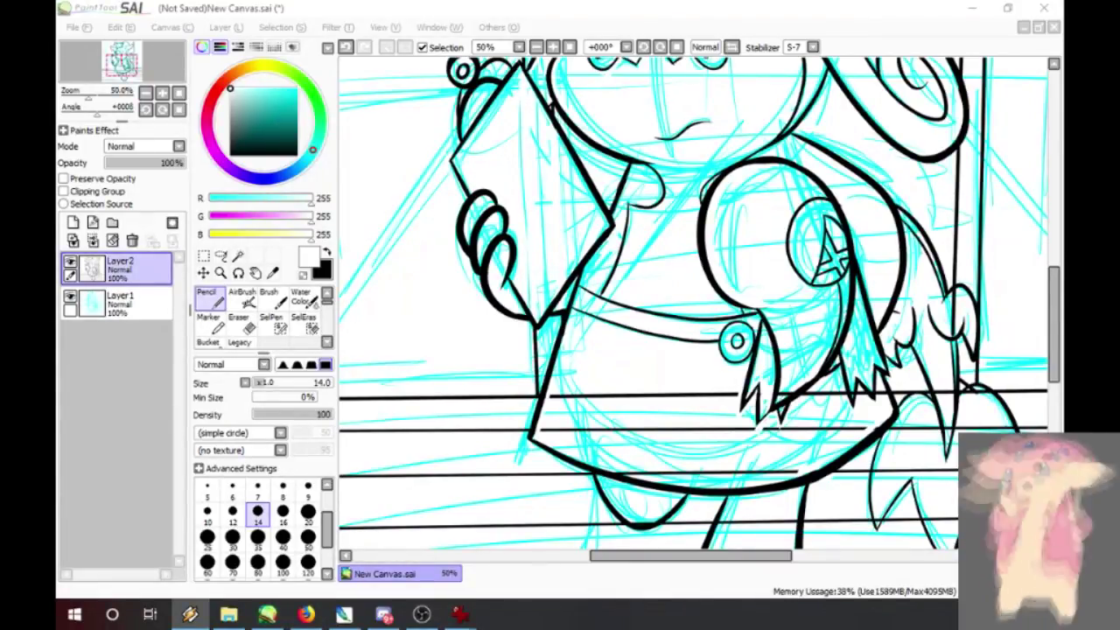
- Trim the floorboard line at the dress hem, then set the pencil size to 40 and paint out the floorboard lines across the dress in white
drag(609, 473, 628, 473)
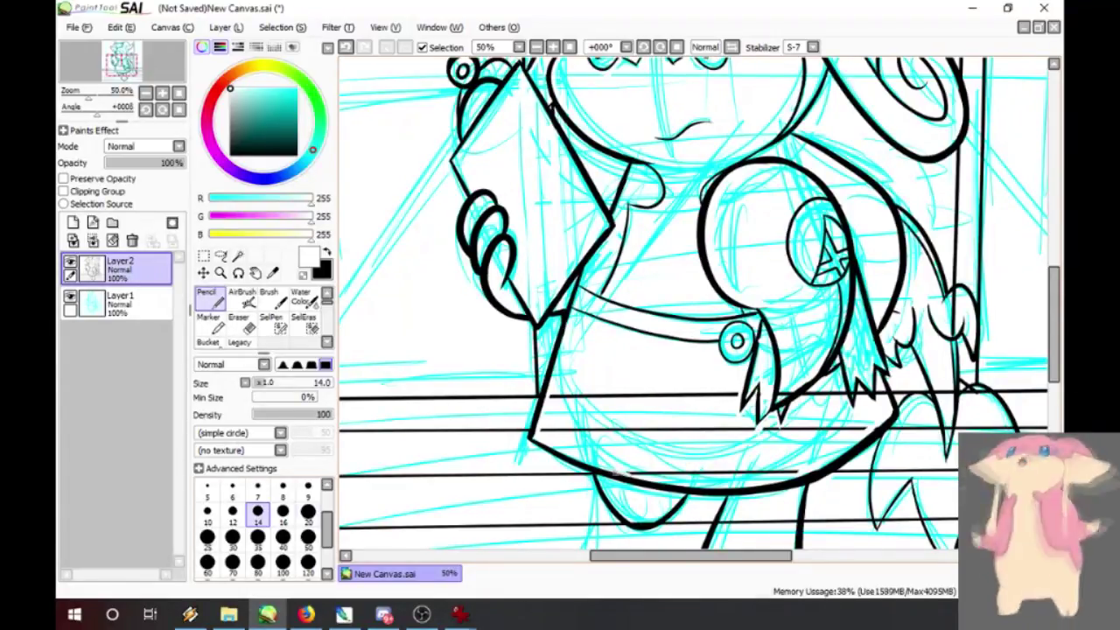
click(282, 536)
mouse_move(729, 399)
mouse_down()
mouse_move(551, 397)
mouse_move(558, 412)
mouse_move(542, 434)
mouse_move(760, 434)
mouse_up()
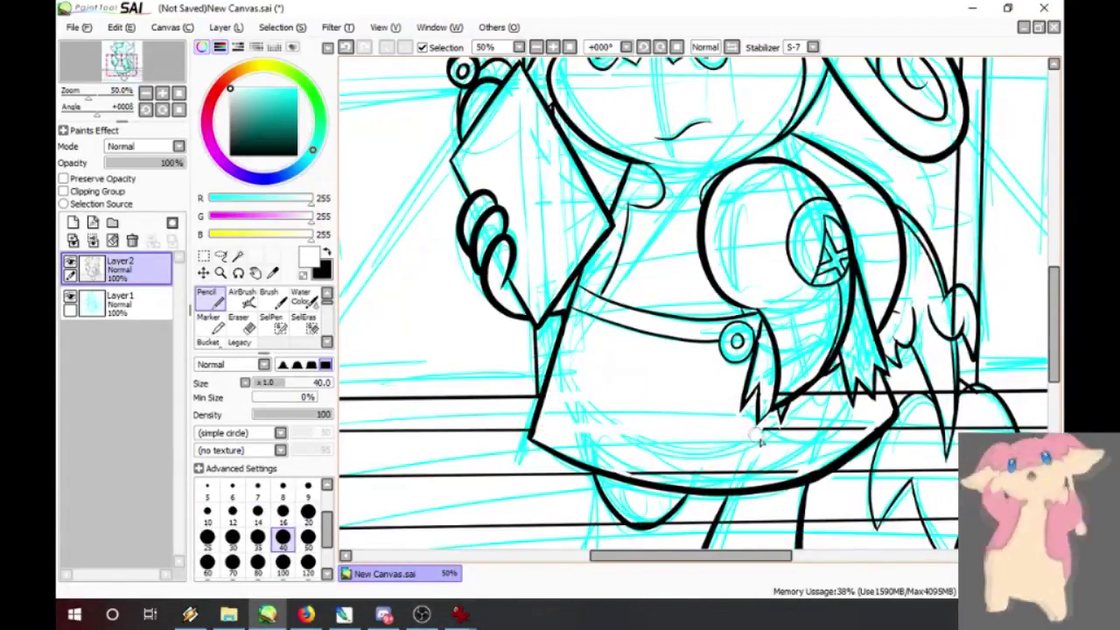
drag(620, 469, 798, 474)
key(ctrl+z)
mouse_move(792, 425)
mouse_down()
mouse_move(775, 433)
mouse_move(866, 416)
mouse_move(864, 406)
mouse_up()
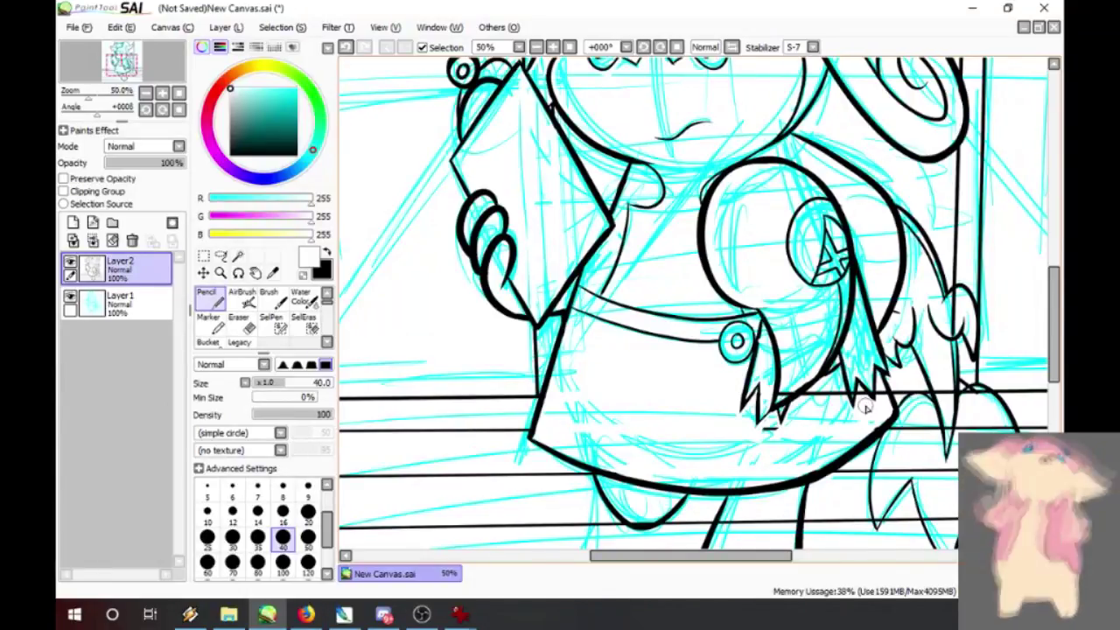
- Set the pencil size to 14 and clean the floorboard remnants around the sleeve fringe, alternating black and white to keep the outlines crisp
key(x)
key(bracketleft)
key(bracketleft)
key(bracketleft)
key(bracketleft)
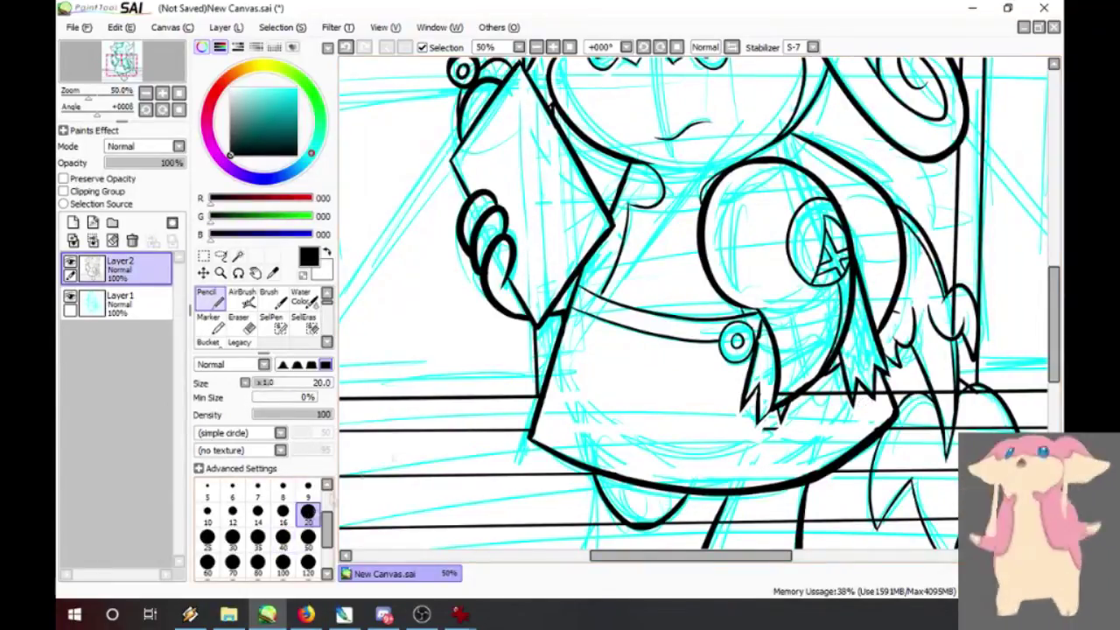
key(bracketleft)
key(bracketleft)
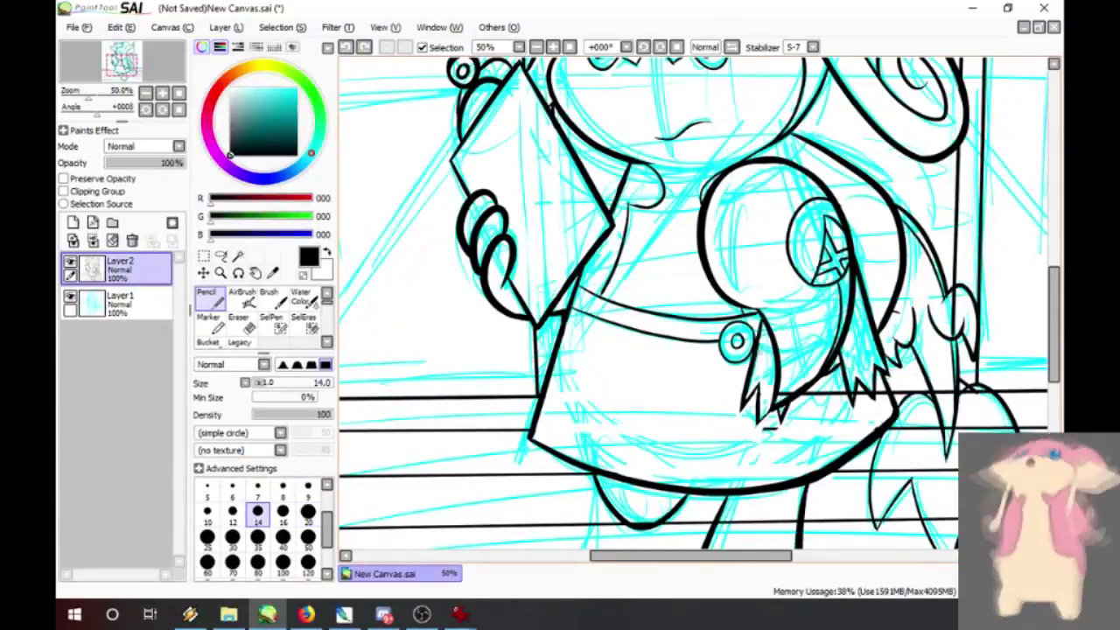
key(x)
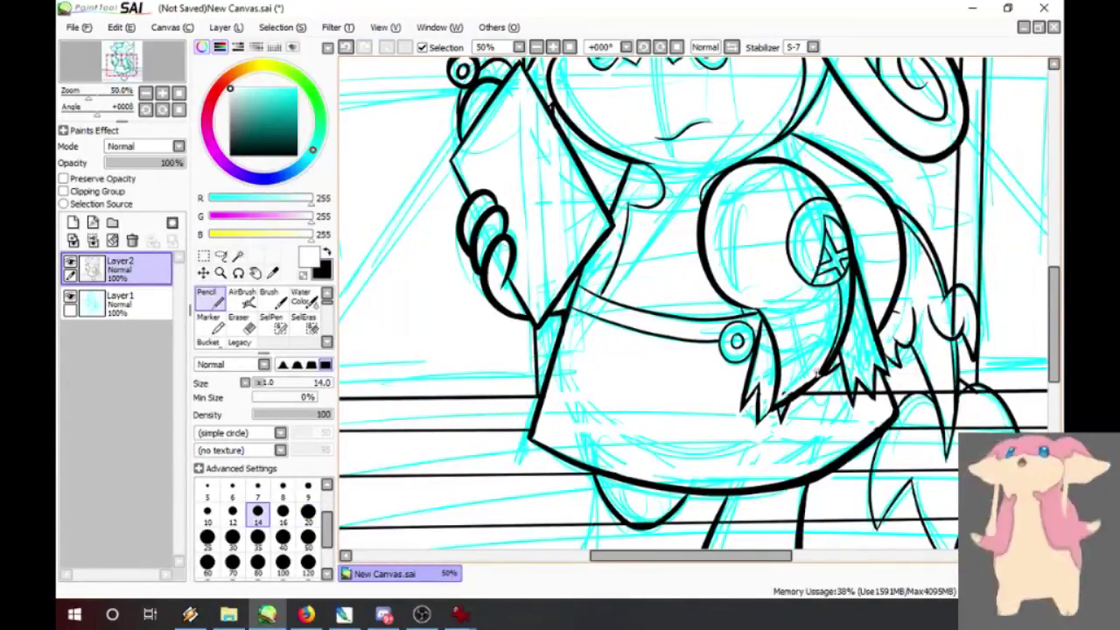
key(x)
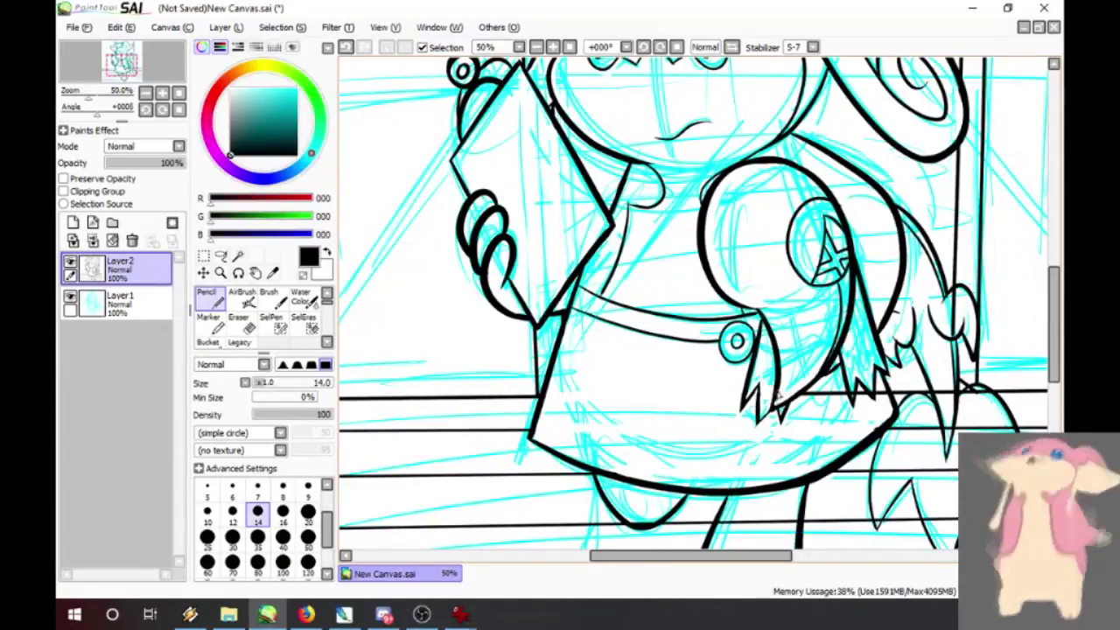
key(x)
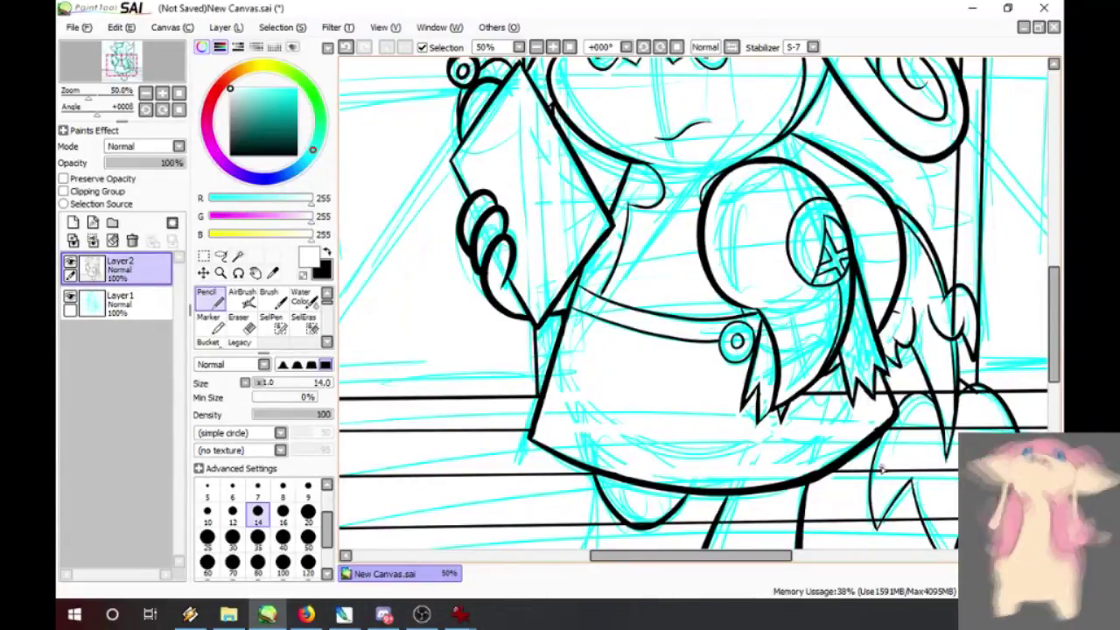
key(x)
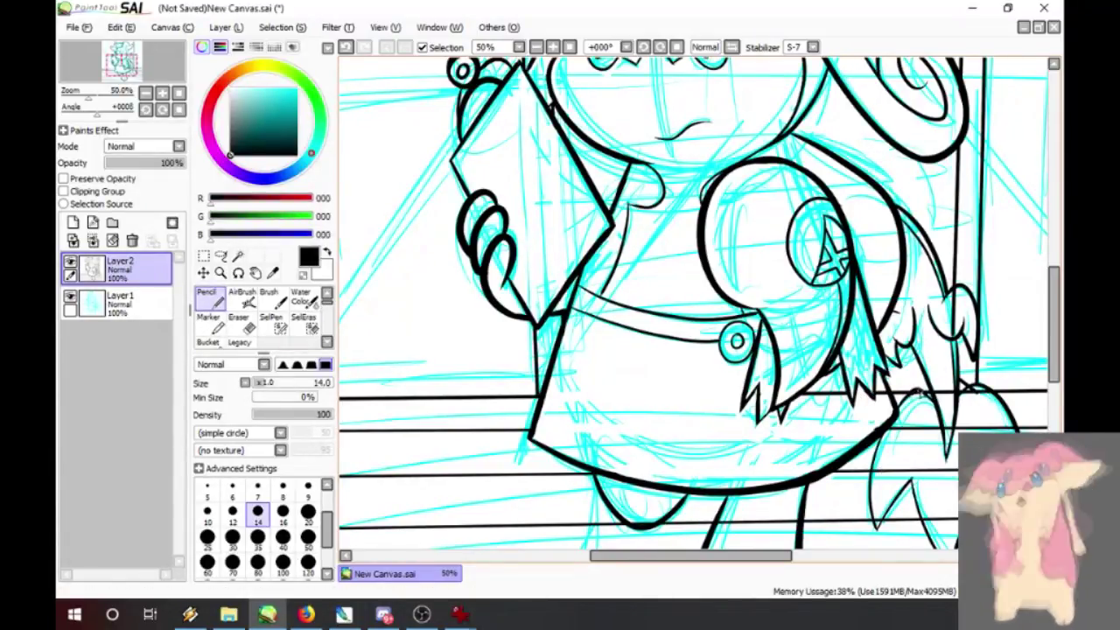
- Paint out the remaining floorboard line between the sleeve's fringe points in white
key(alt+Tab)
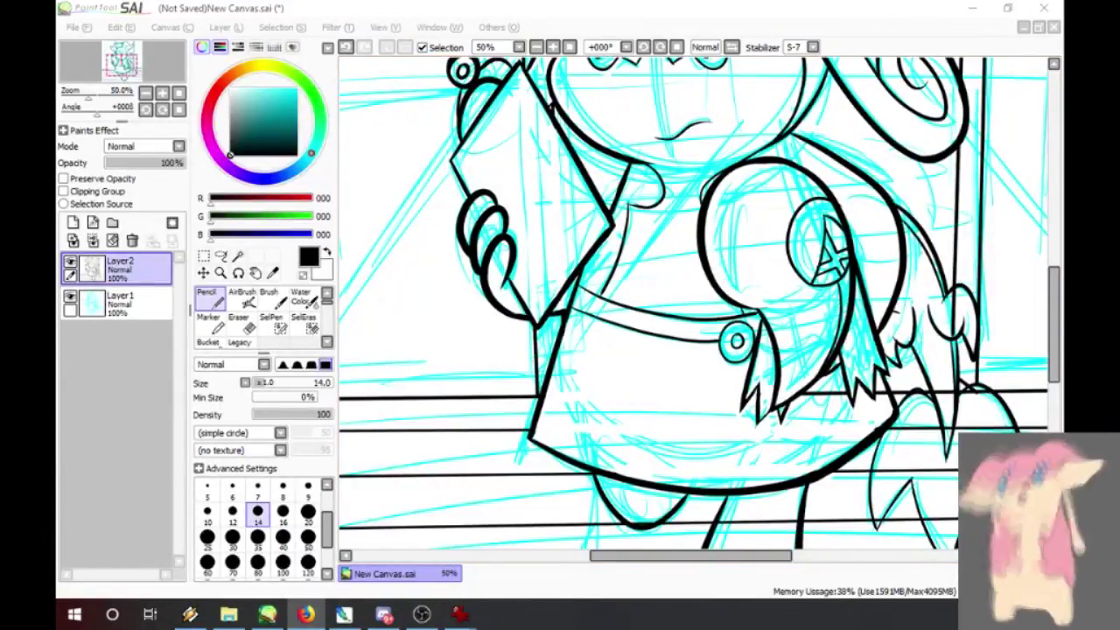
key(alt+Tab)
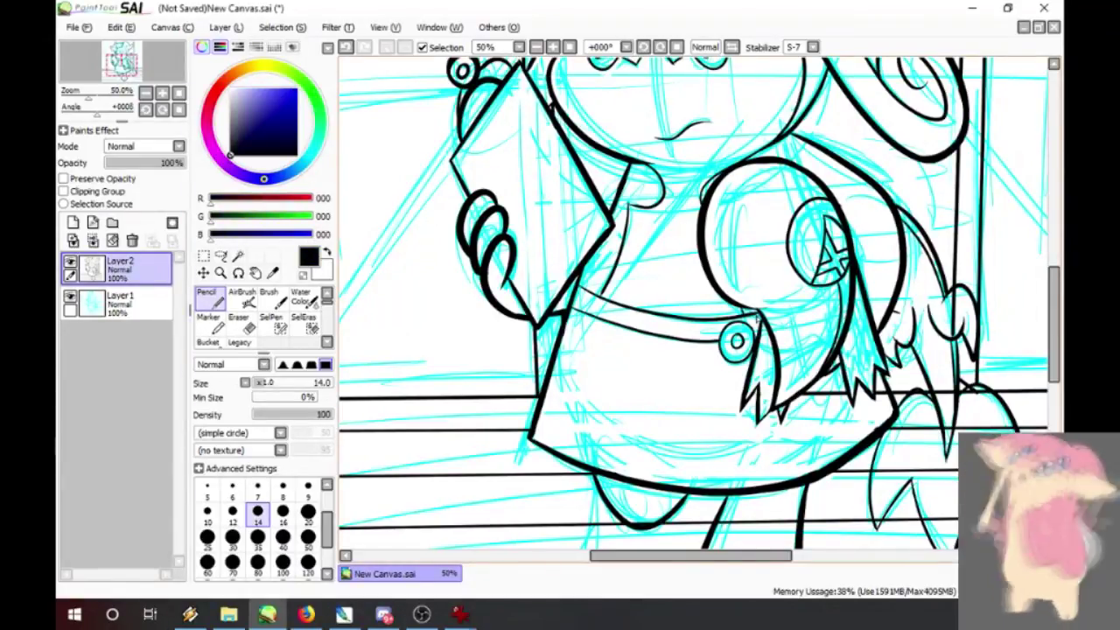
key(x)
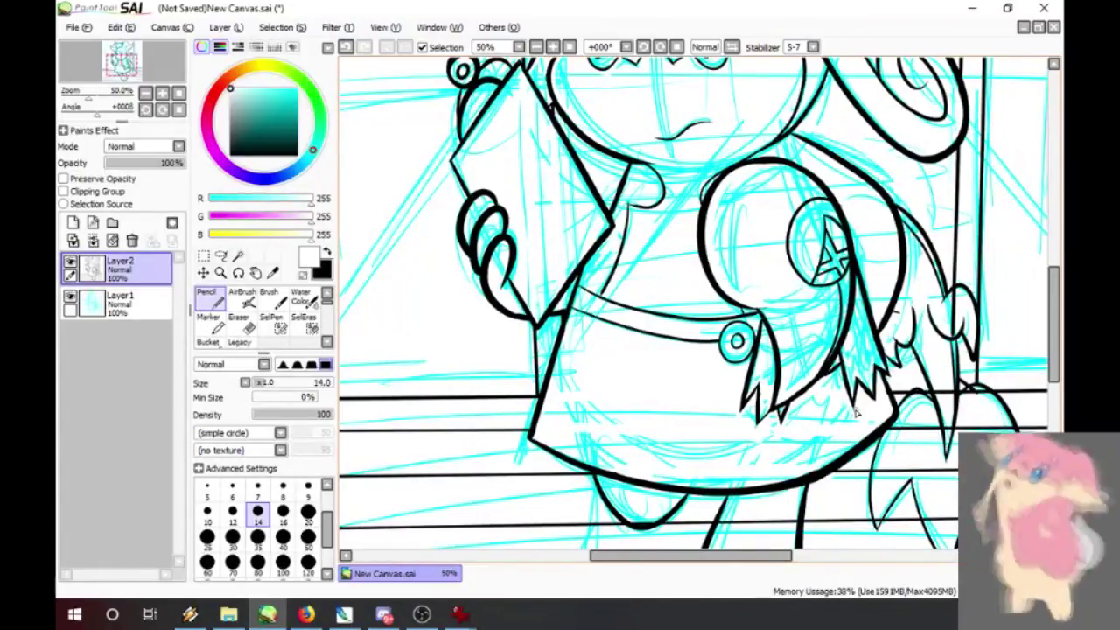
scroll(855, 413, down, 3)
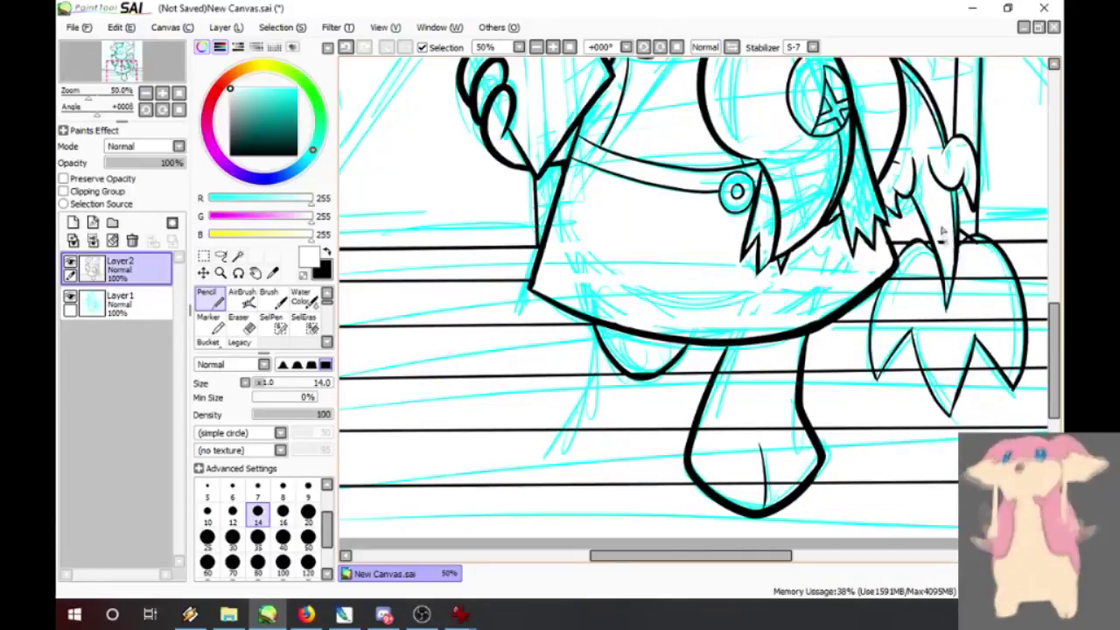
- Trim the floorboard lines inside the leg and foot outline in white, then set the pencil size to 40 and clear the rest across the leg
key(x)
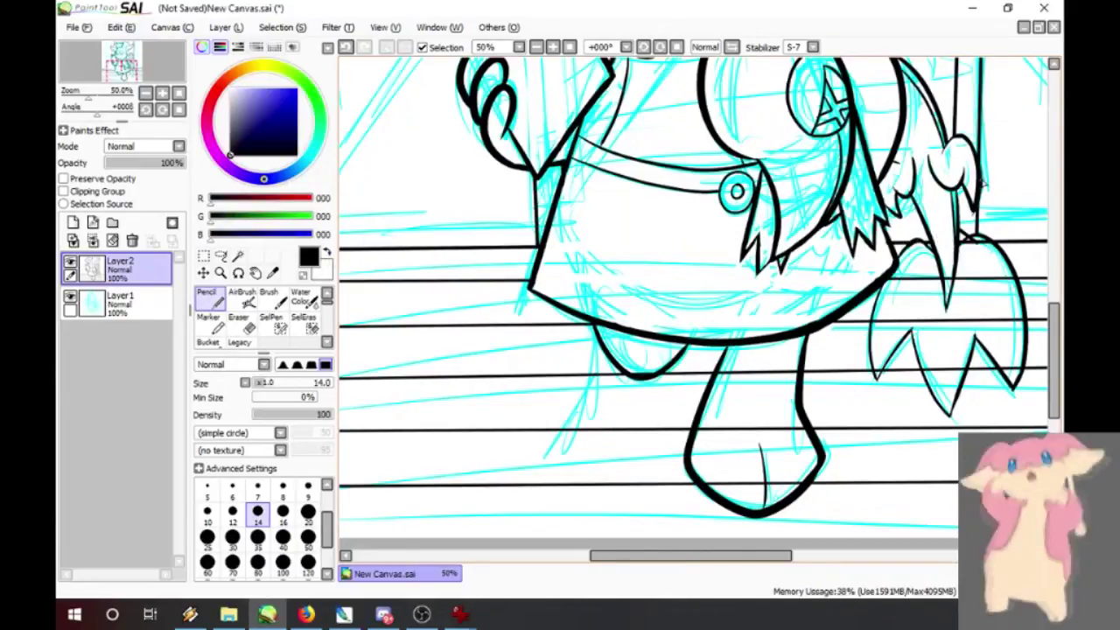
key(x)
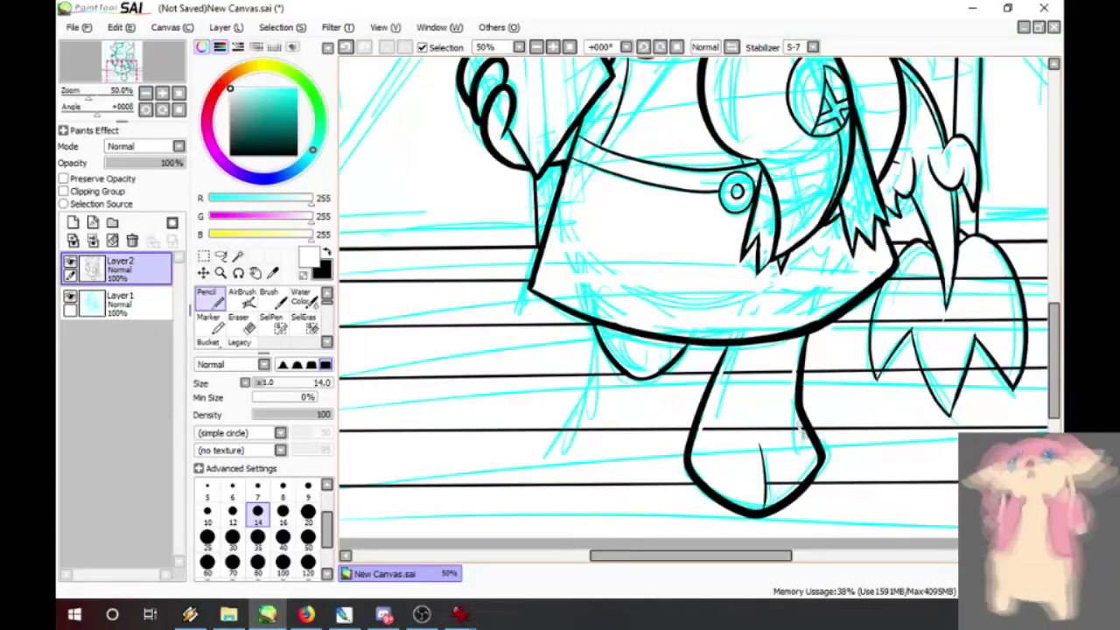
key(x)
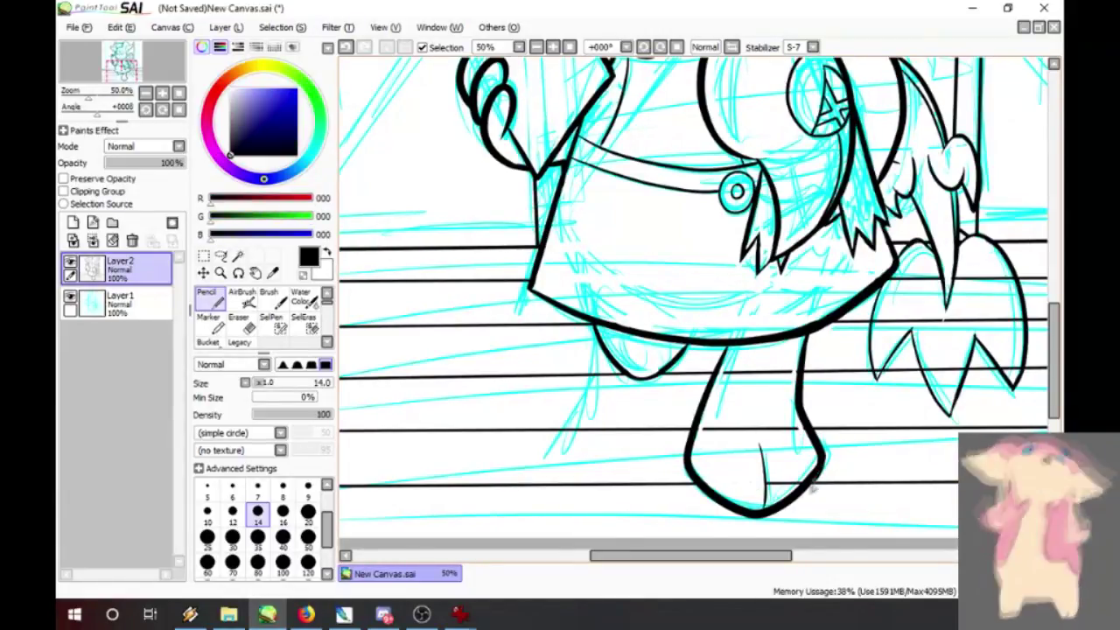
key(x)
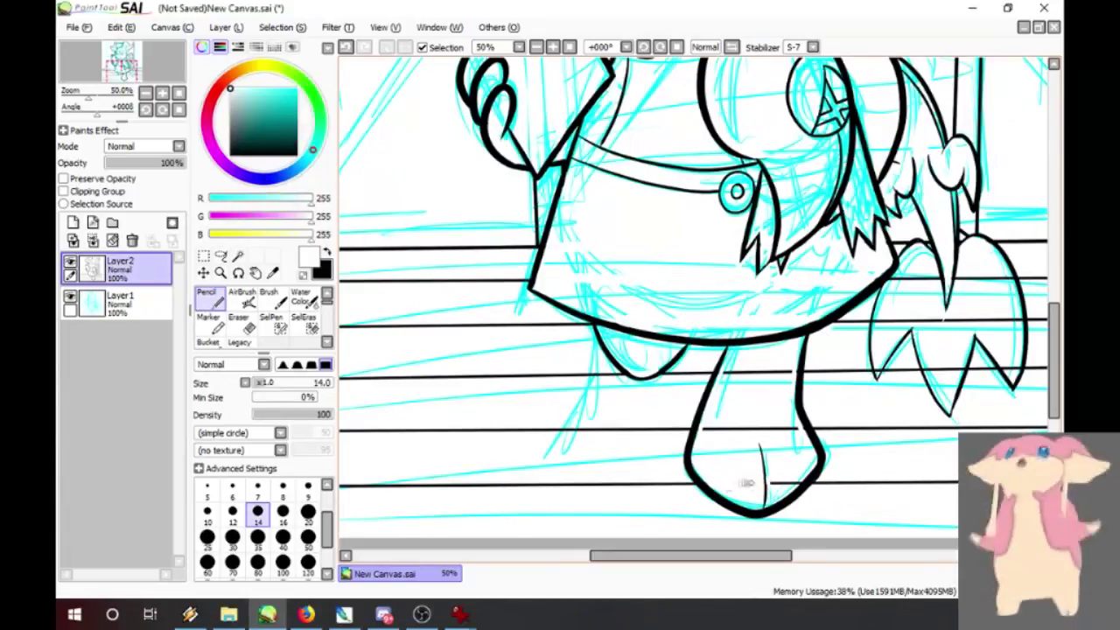
mouse_move(791, 489)
mouse_down()
mouse_move(802, 483)
mouse_move(771, 487)
mouse_move(786, 483)
mouse_up()
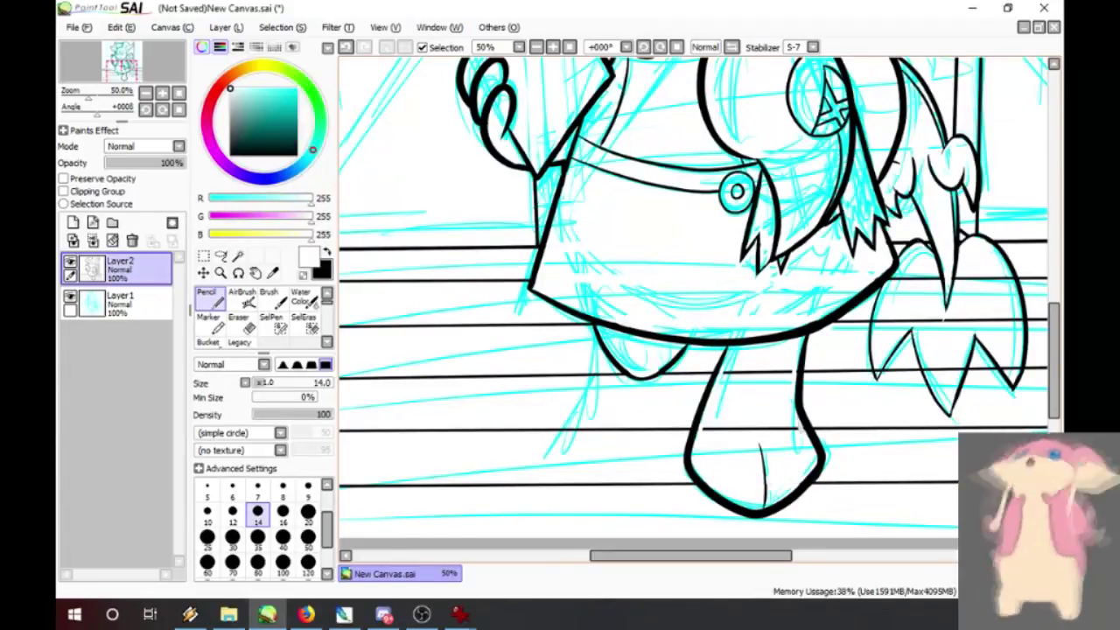
click(283, 536)
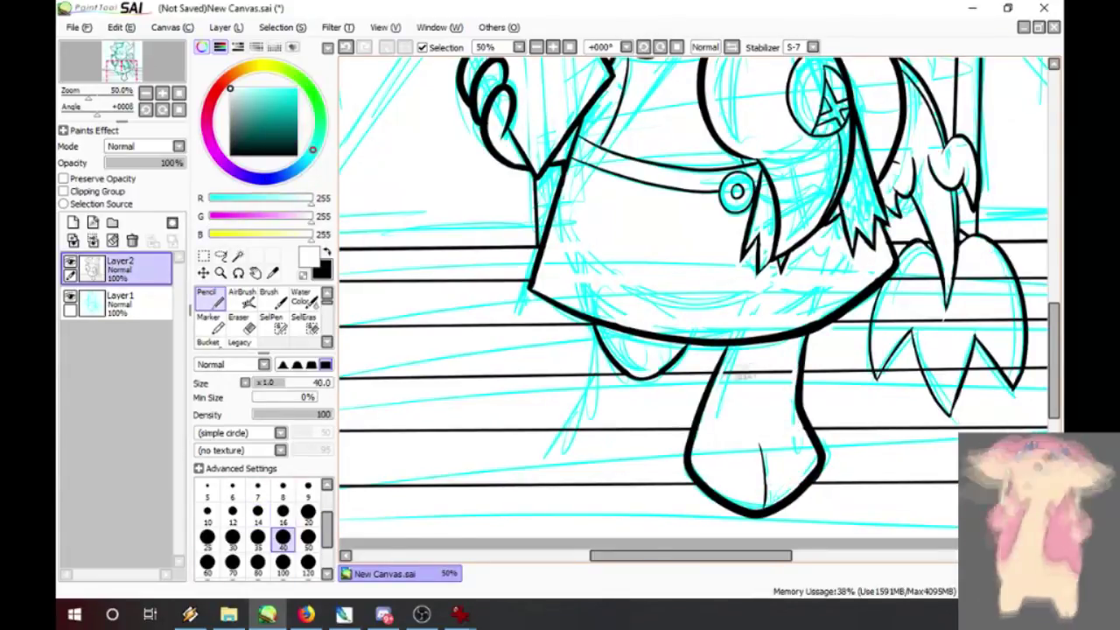
- Set the pencil size to 14 and paint out the floorboard lines inside the leaf-shaped tail in white, keeping its pointed outline crisp
drag(713, 557, 798, 593)
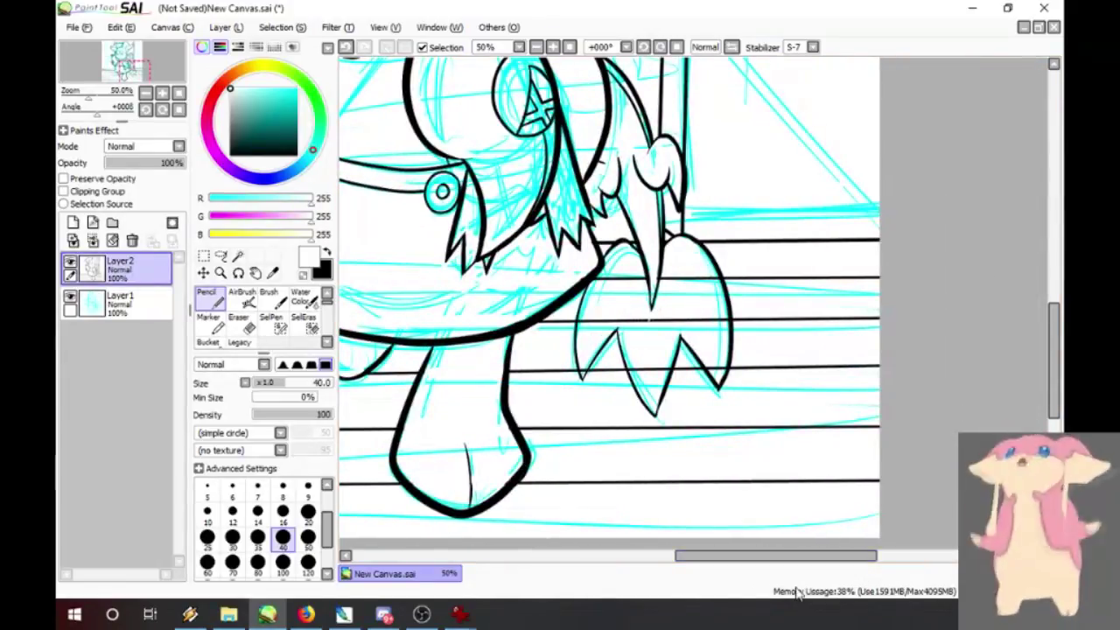
click(258, 511)
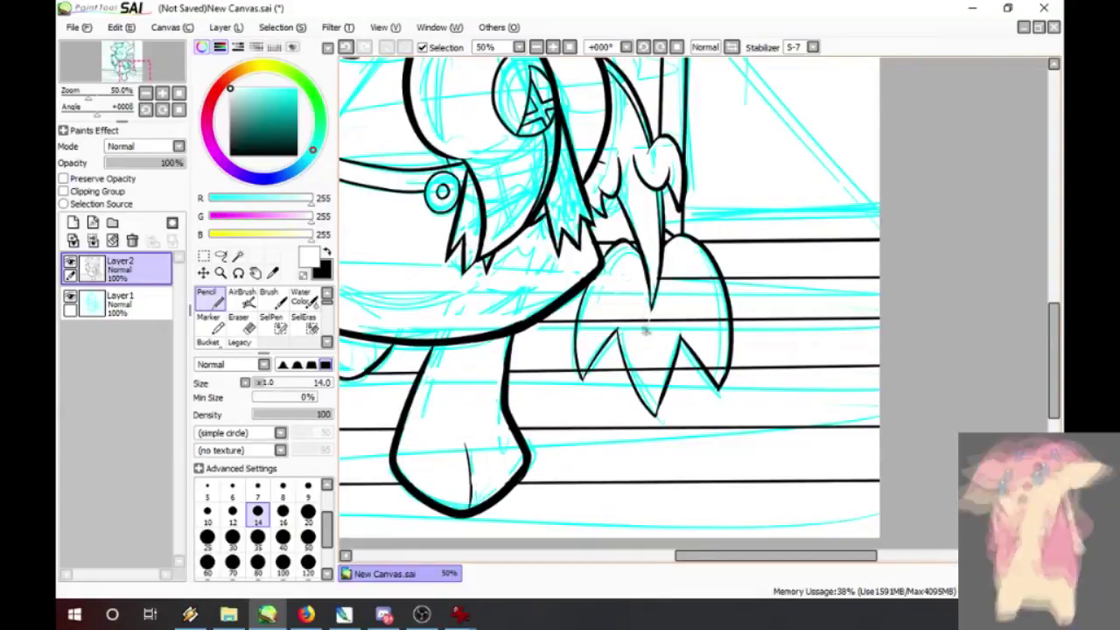
key(alt+Tab)
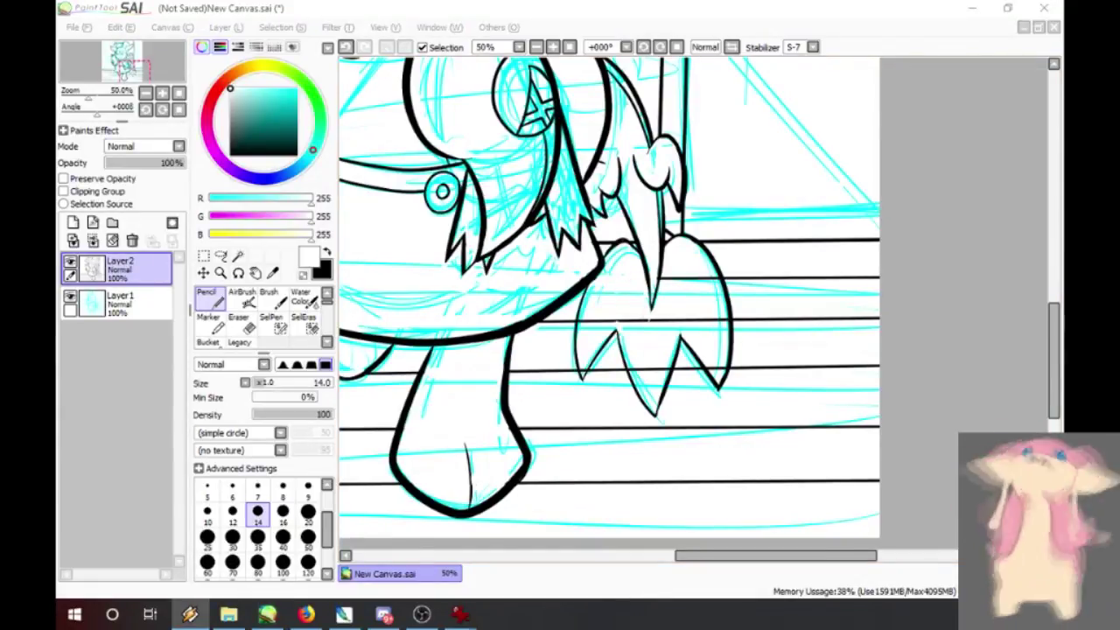
mouse_move(665, 265)
mouse_down()
mouse_move(670, 300)
mouse_move(678, 272)
mouse_move(720, 294)
mouse_move(730, 343)
mouse_up()
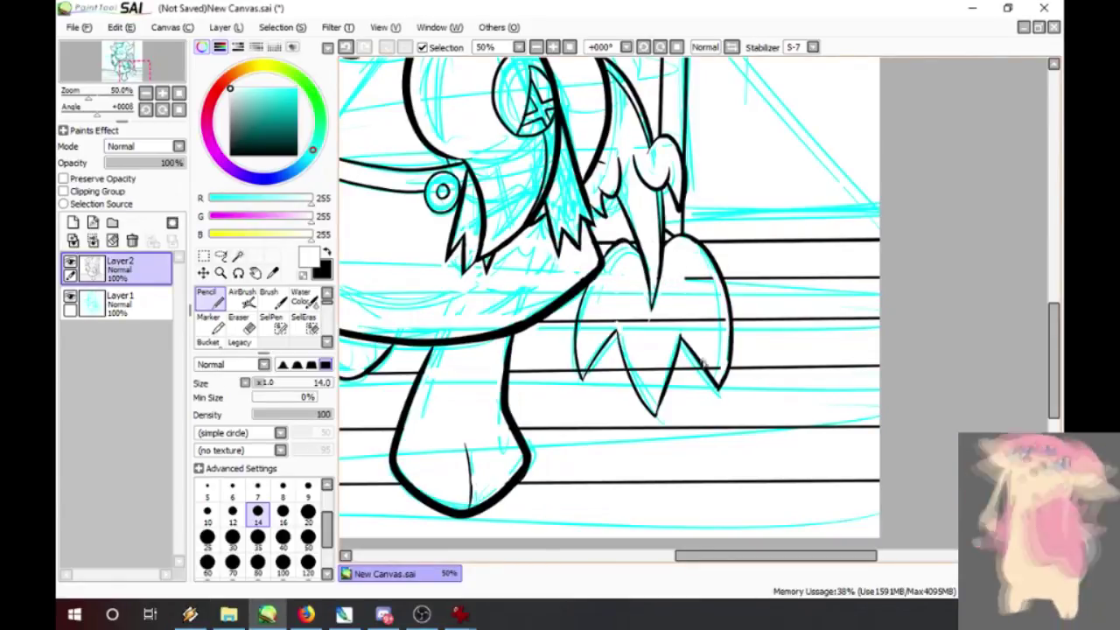
key(ctrl+z)
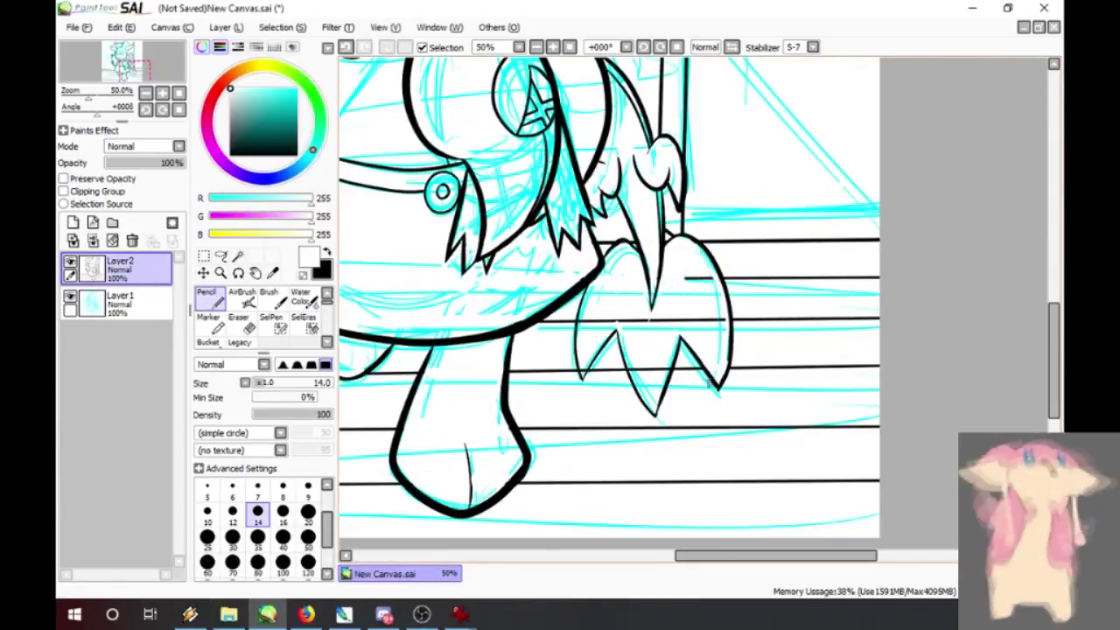
key(x)
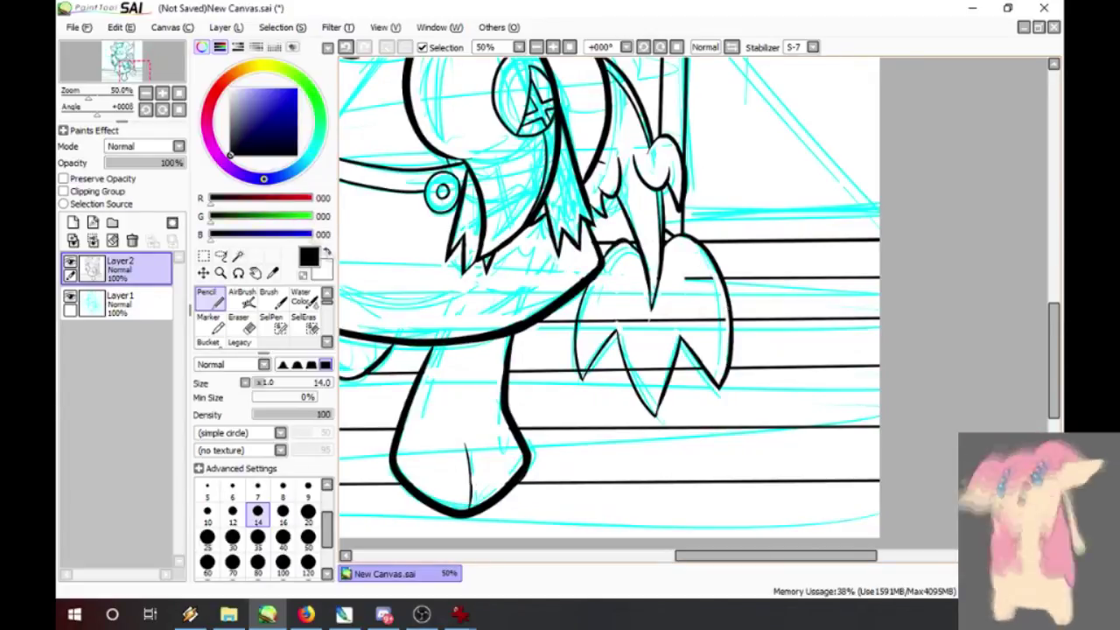
key(x)
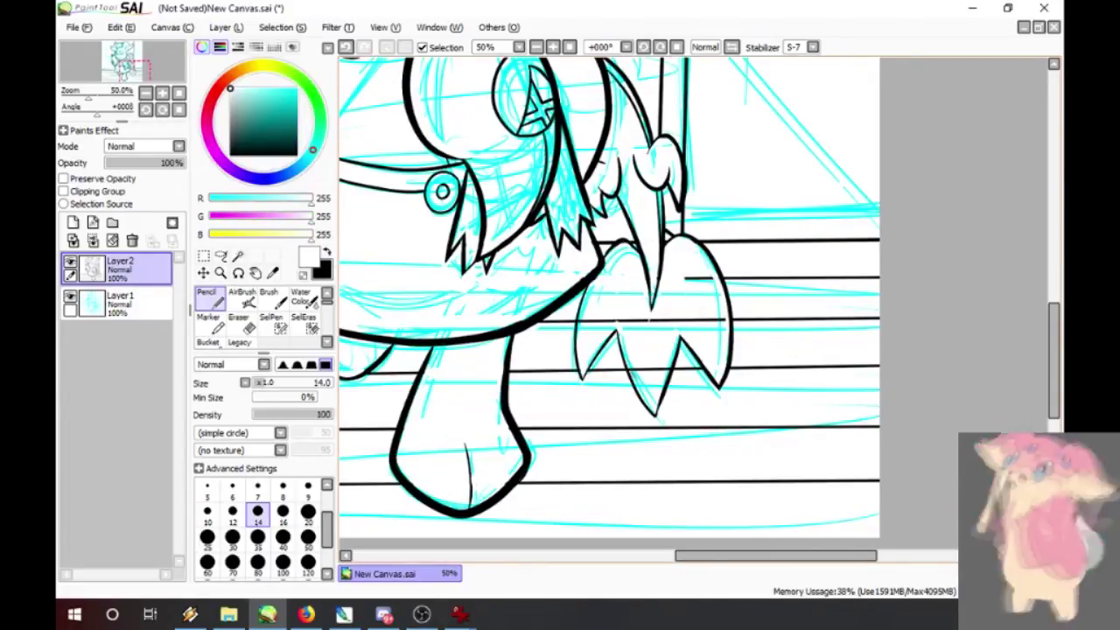
drag(667, 362, 662, 371)
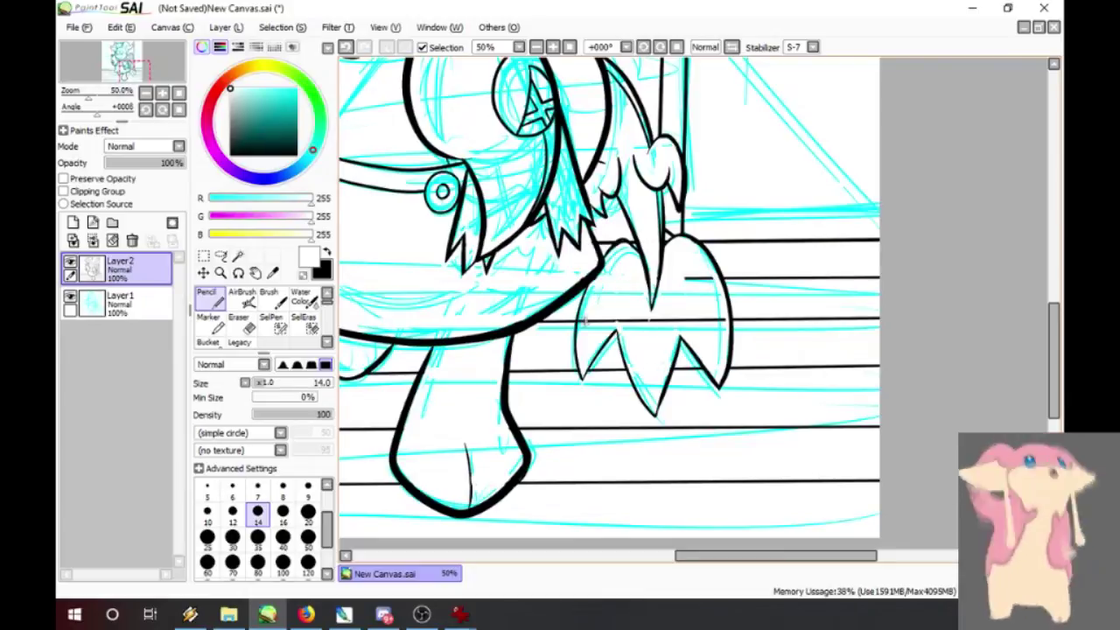
mouse_move(580, 329)
mouse_down()
mouse_move(723, 322)
mouse_move(676, 325)
mouse_move(723, 316)
mouse_move(708, 277)
mouse_move(679, 280)
mouse_up()
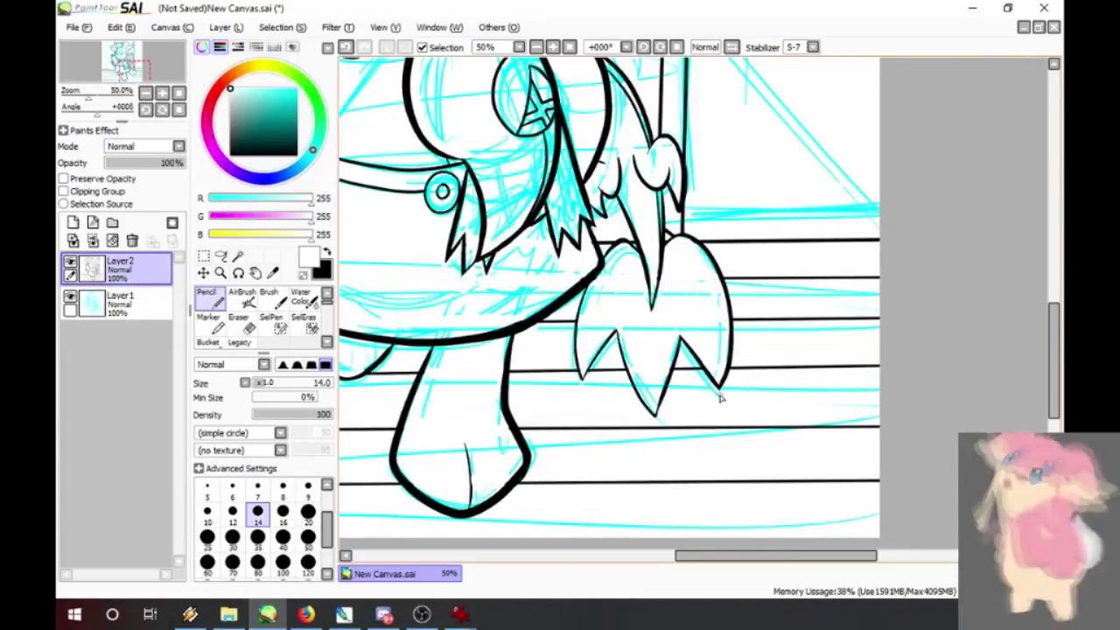
scroll(719, 398, down, 4)
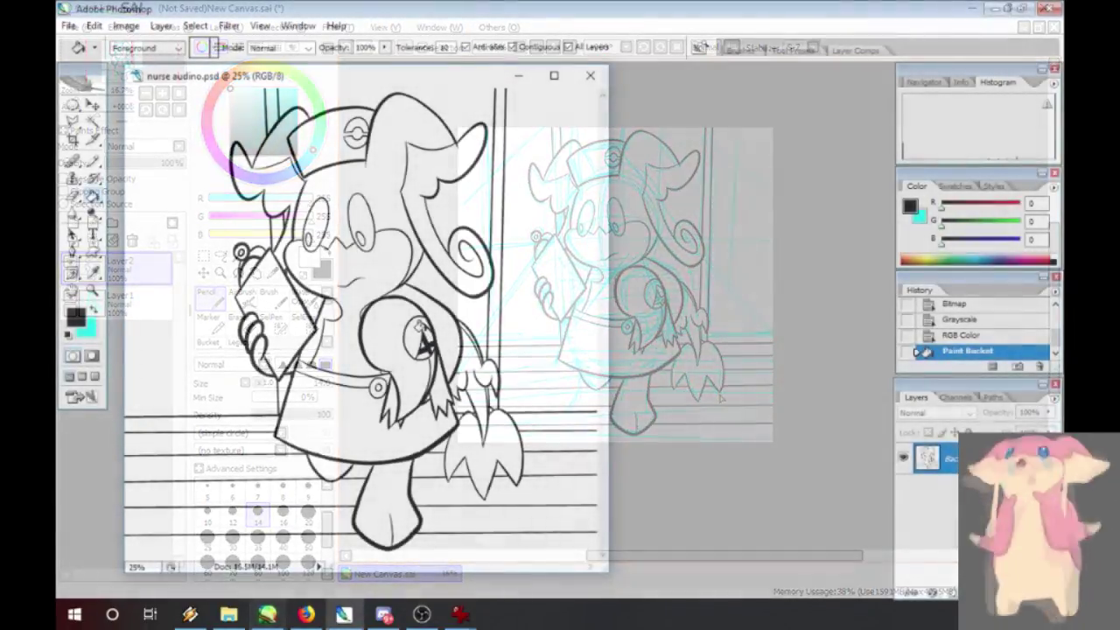
- Switch to nurse audino.psd in Photoshop, draw a large circular selection with 0 px feather around the character, and nudge it down
click(74, 105)
drag(222, 166, 567, 531)
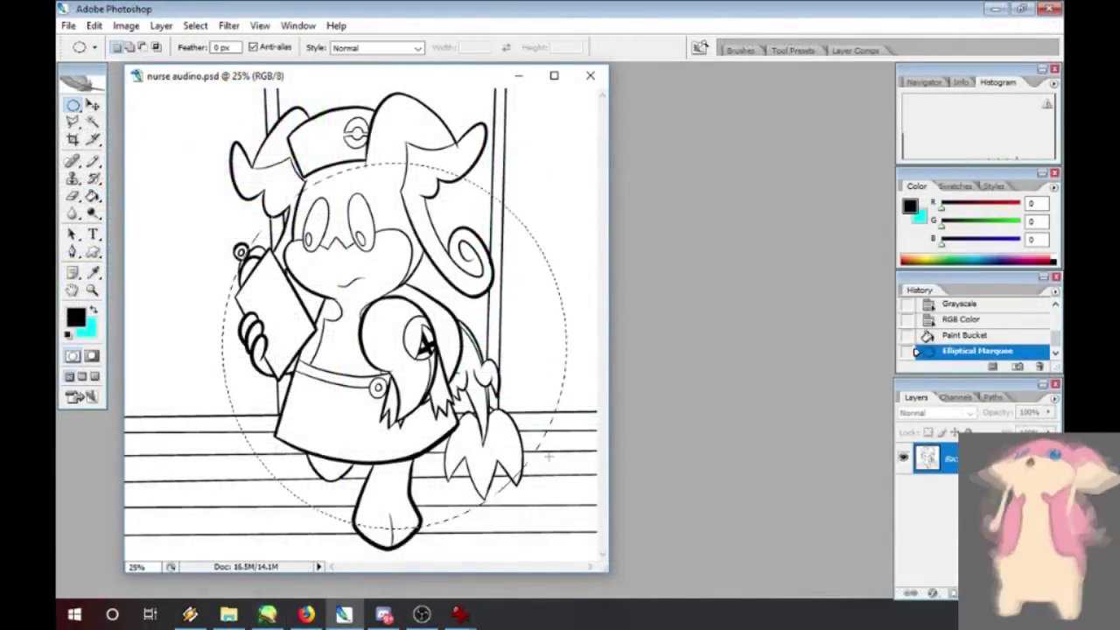
key(Down)
key(Down)
key(Down)
key(Down)
key(Down)
key(Down)
key(Down)
key(Down)
key(Down)
key(Down)
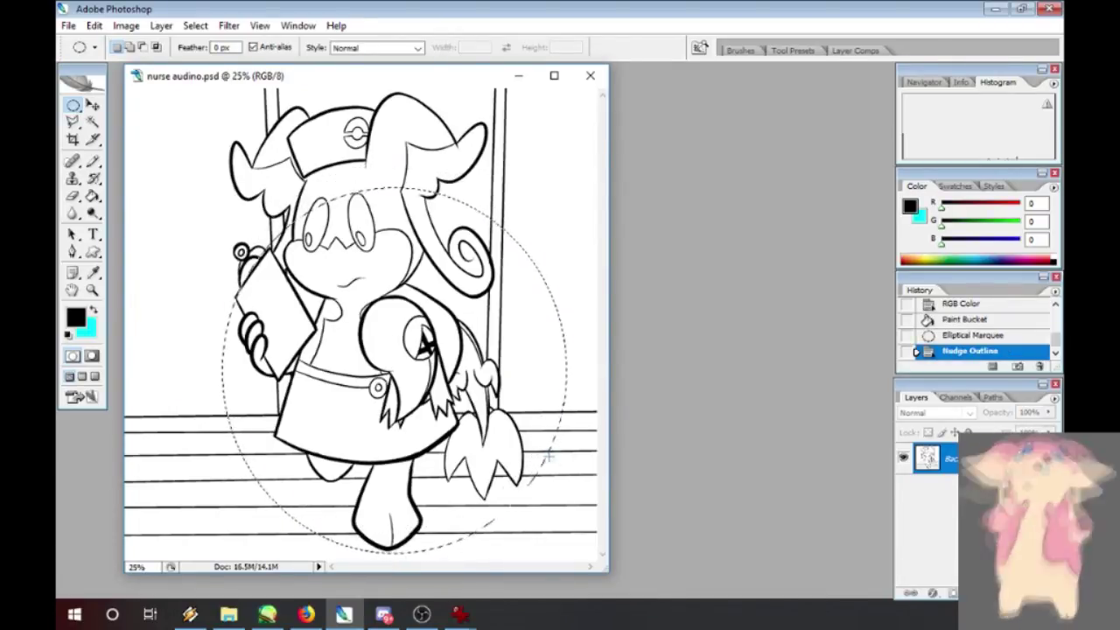
- Invert the selection, fill the doorway areas outside the circle beside the head with black, and deselect
click(195, 26)
click(210, 85)
click(93, 196)
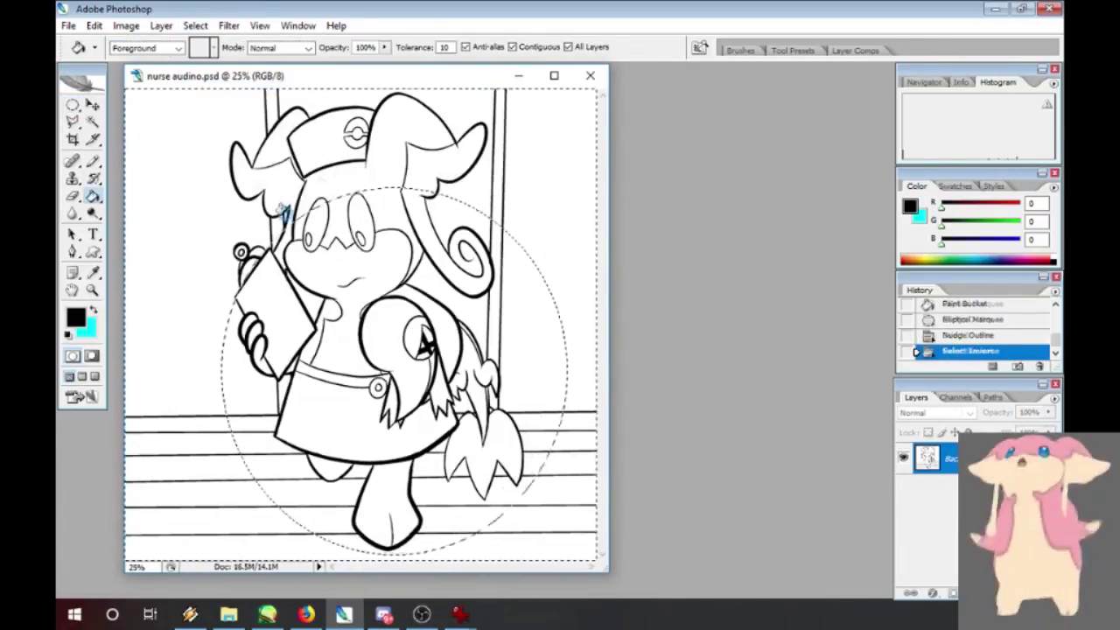
click(283, 215)
click(433, 114)
click(195, 27)
click(202, 58)
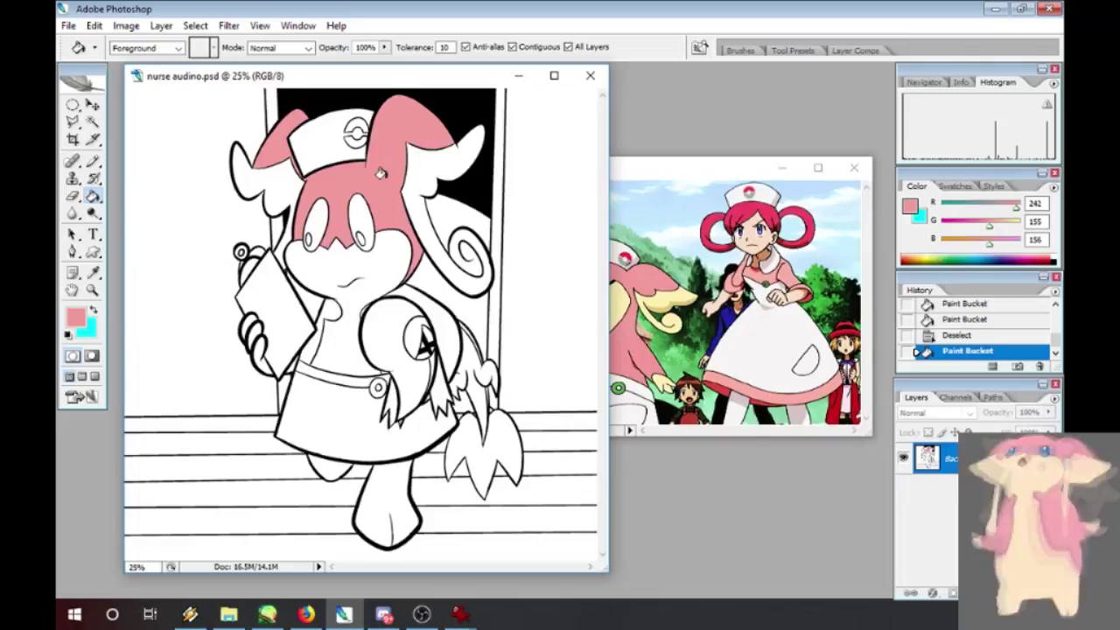
- Fill the shoulder, the back beside the raised arm and the side of the chest with pink (RGB 242, 155, 156)
click(415, 297)
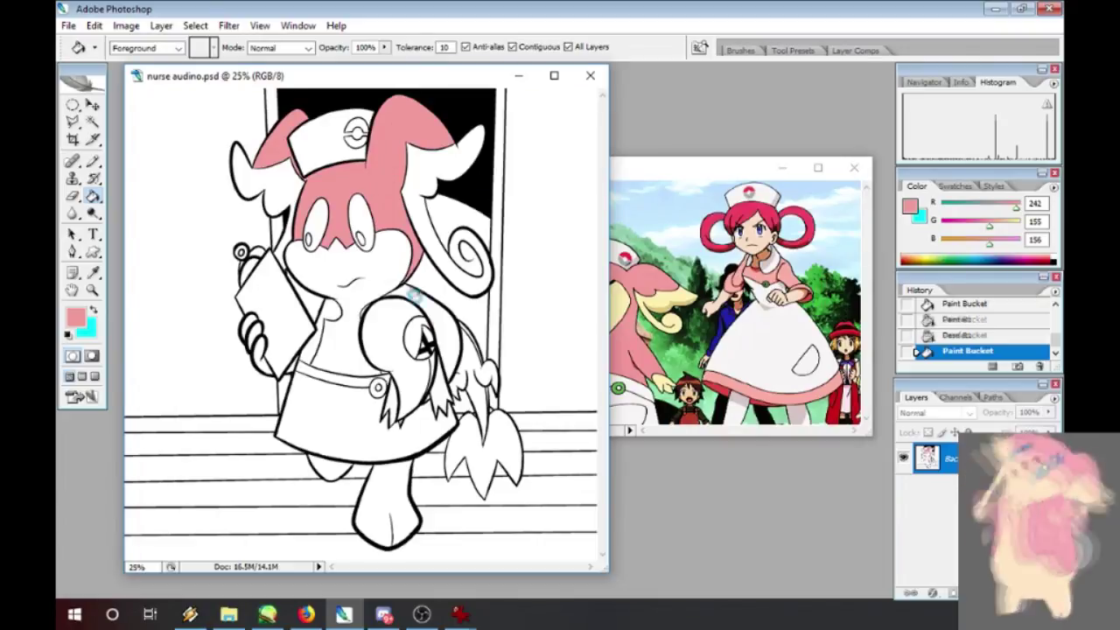
click(450, 346)
click(317, 332)
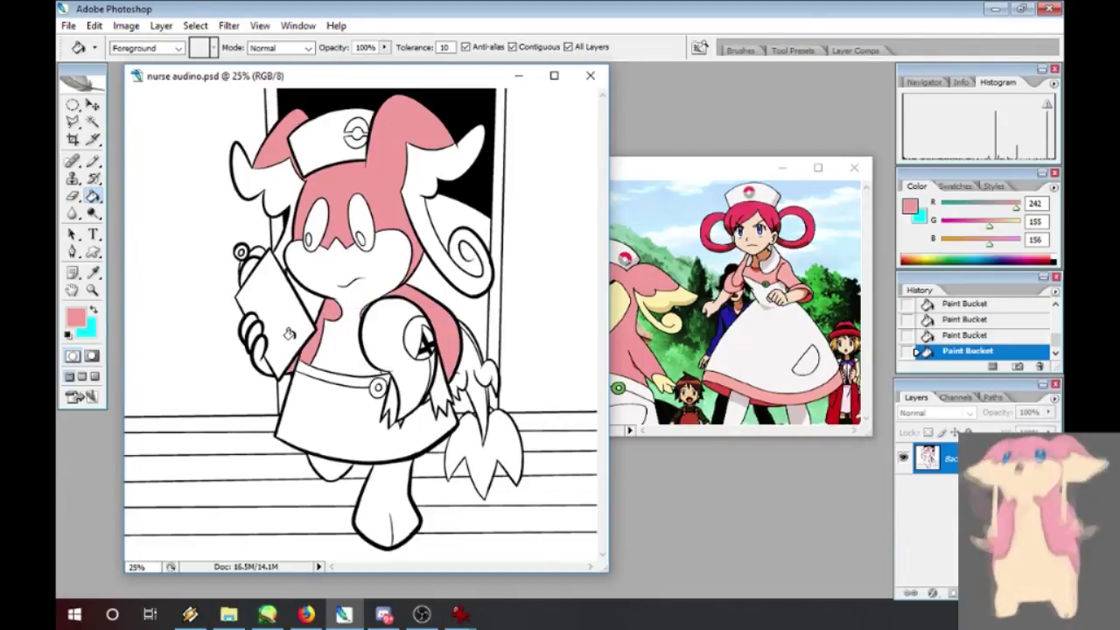
- Sample the cream colour (RGB 252, 240, 179) from the reference image and fill the ear fringes, face, belly, hand and feet with it
key(i)
click(658, 293)
key(g)
click(262, 180)
click(429, 140)
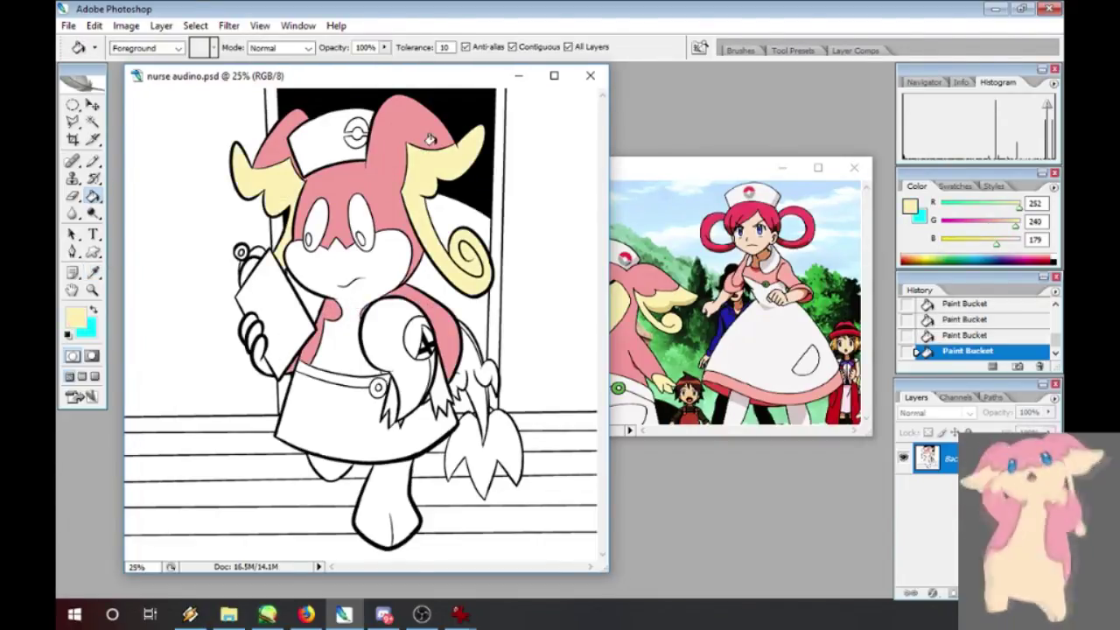
click(366, 285)
click(256, 354)
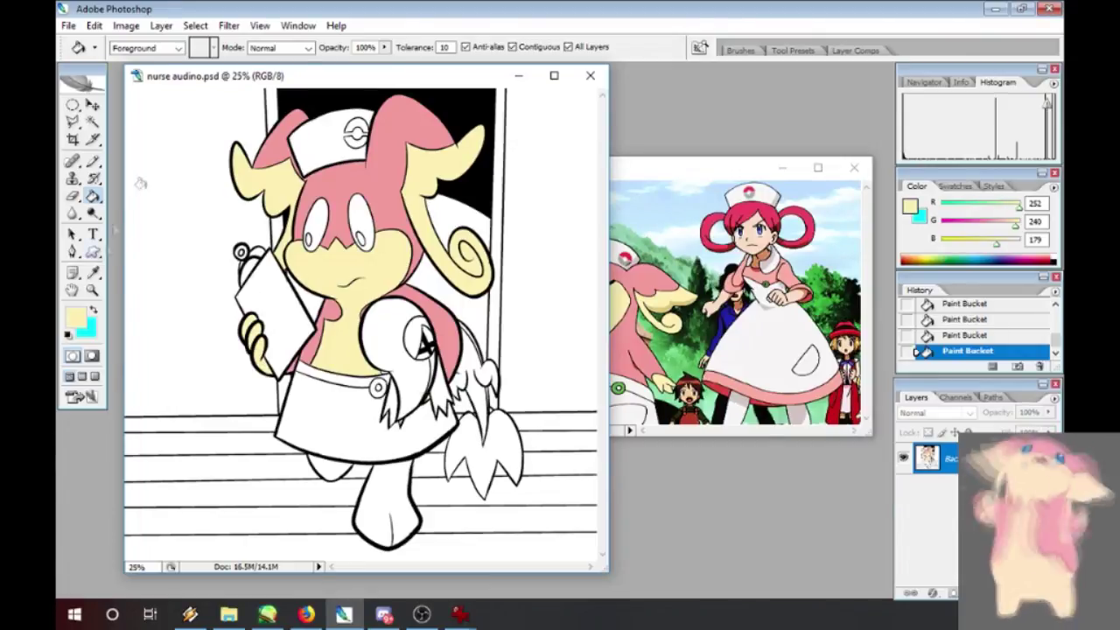
click(385, 503)
click(335, 469)
- Using colours sampled from the reference image, fill the belt button green and the cap emblem red and grey
click(93, 272)
click(777, 268)
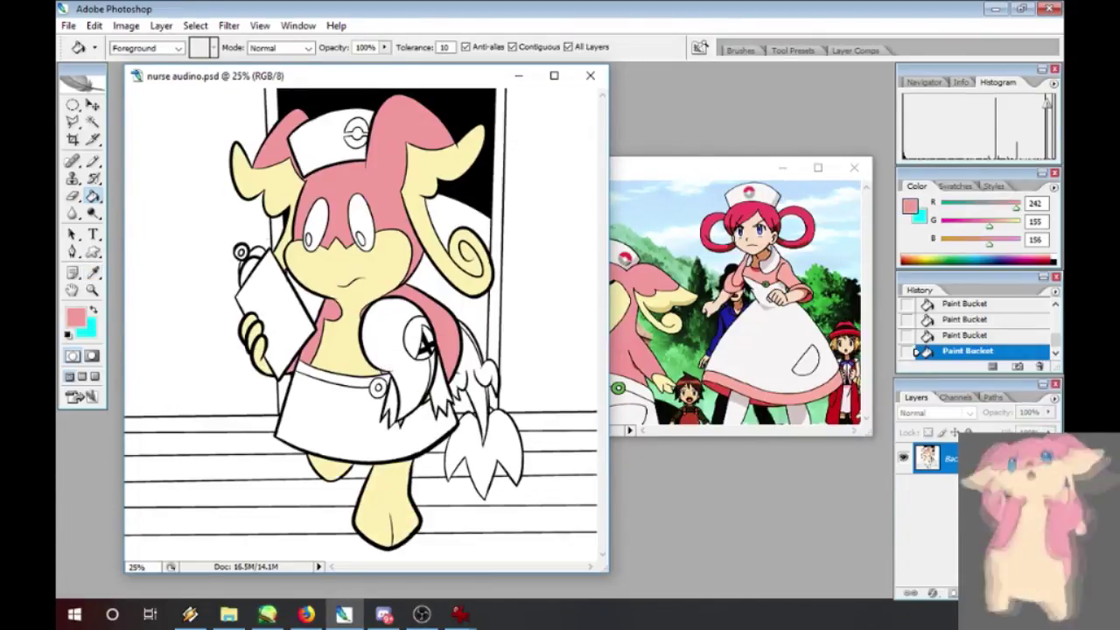
key(alt+Tab)
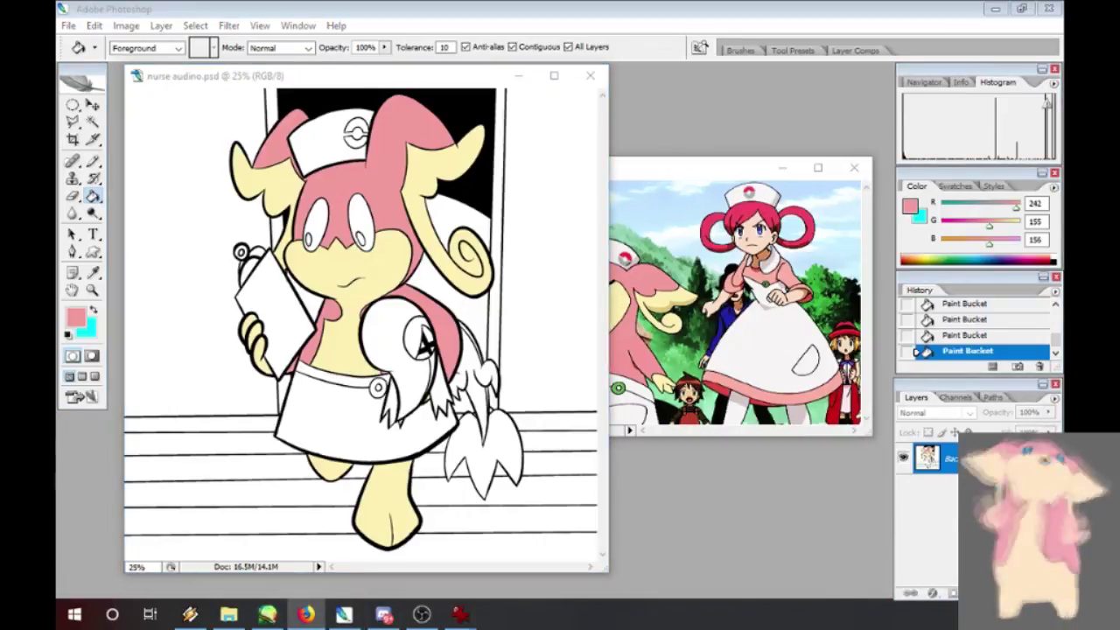
key(alt+Tab)
key(Tab)
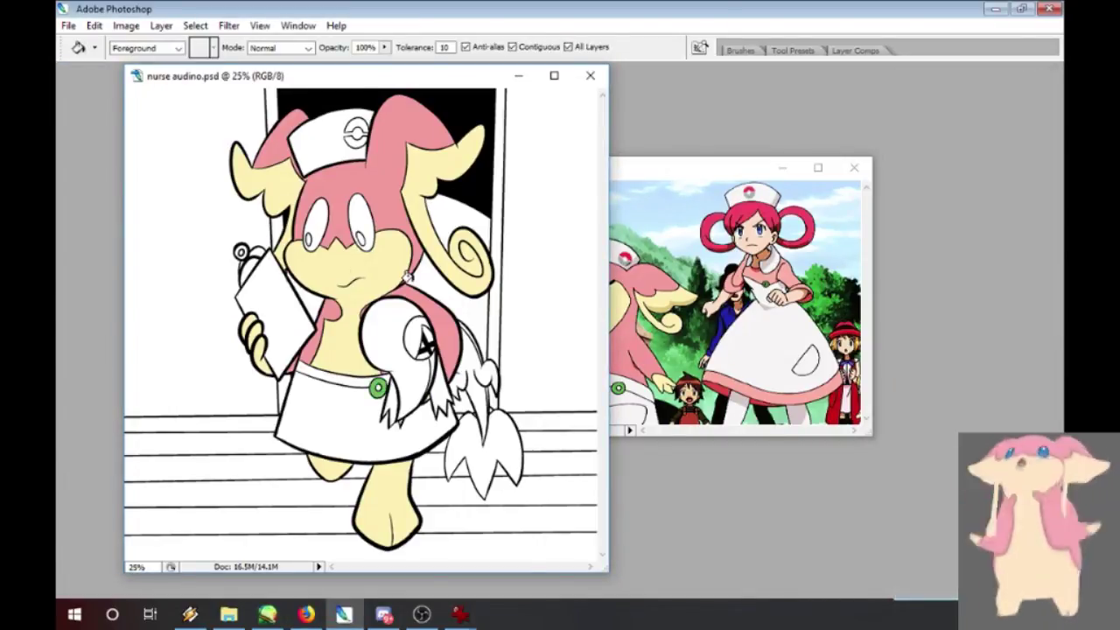
key(Tab)
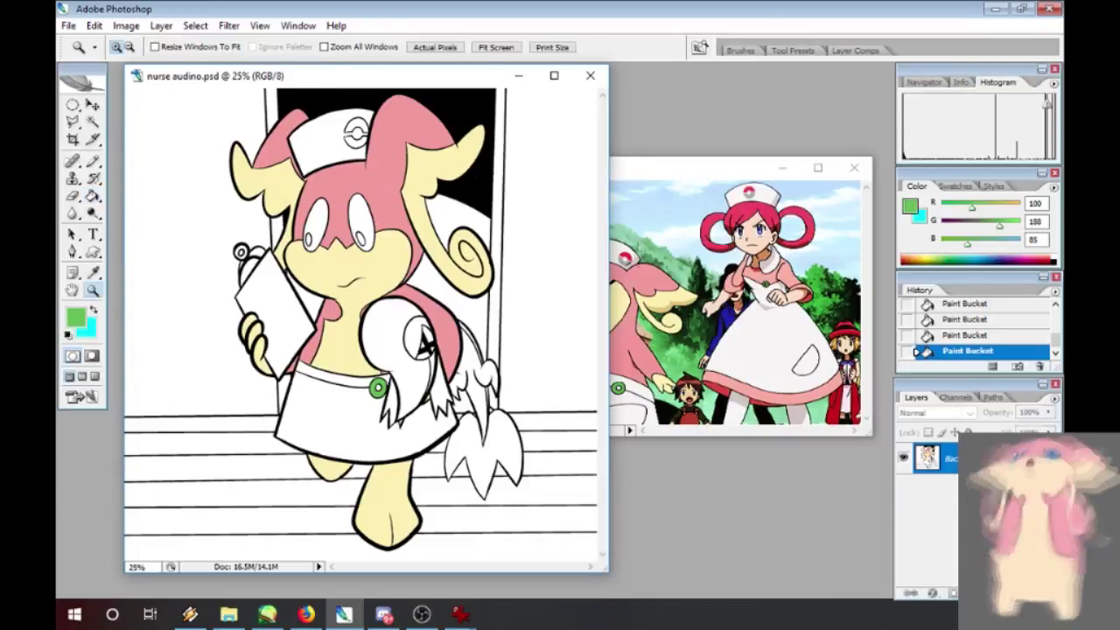
key(ctrl+v)
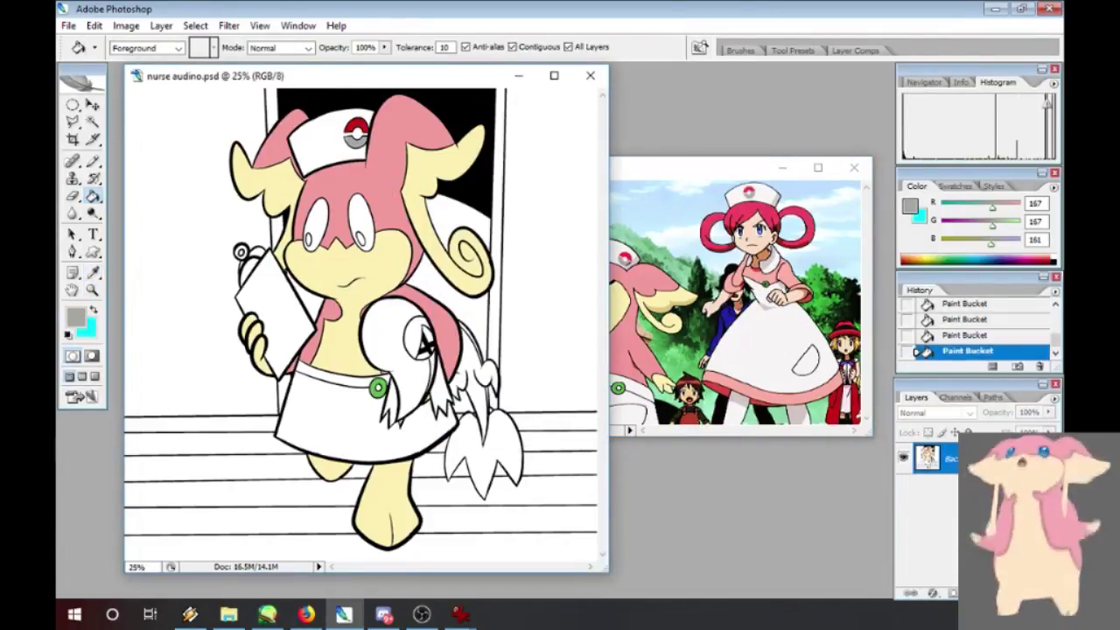
- Create a new 540 by 310 pixel document from the Clipboard preset and paste the copied reference picture into it
key(alt+Tab)
key(ctrl+n)
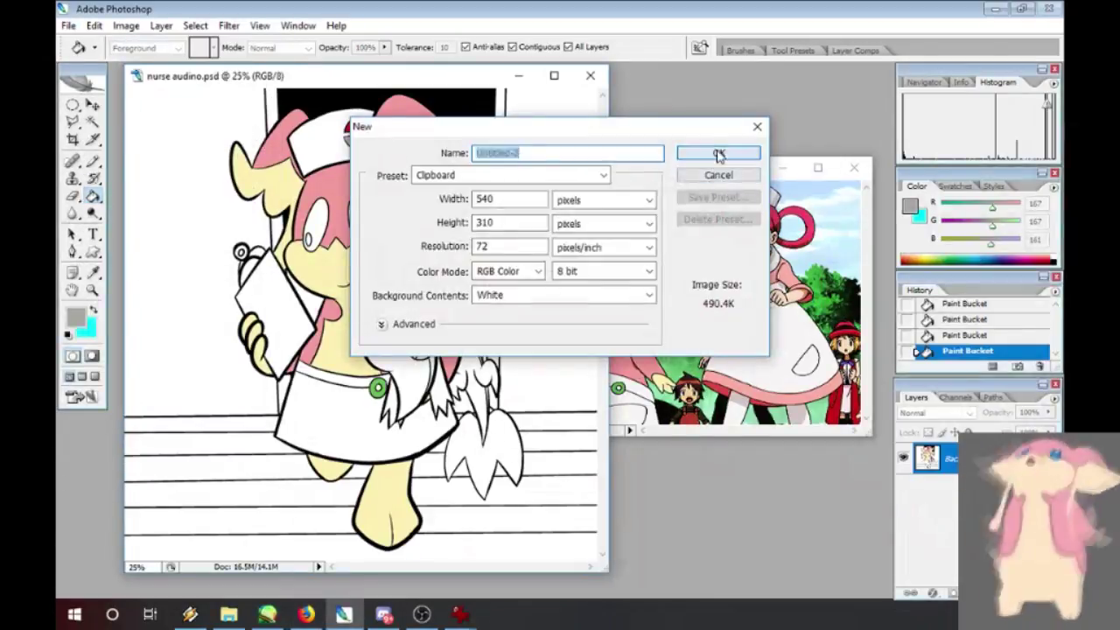
click(718, 153)
key(ctrl+v)
- Sample the dark blue (RGB 75, 80, 172) from the pasted reference picture and fill both of the character's eyes with it
key(Tab)
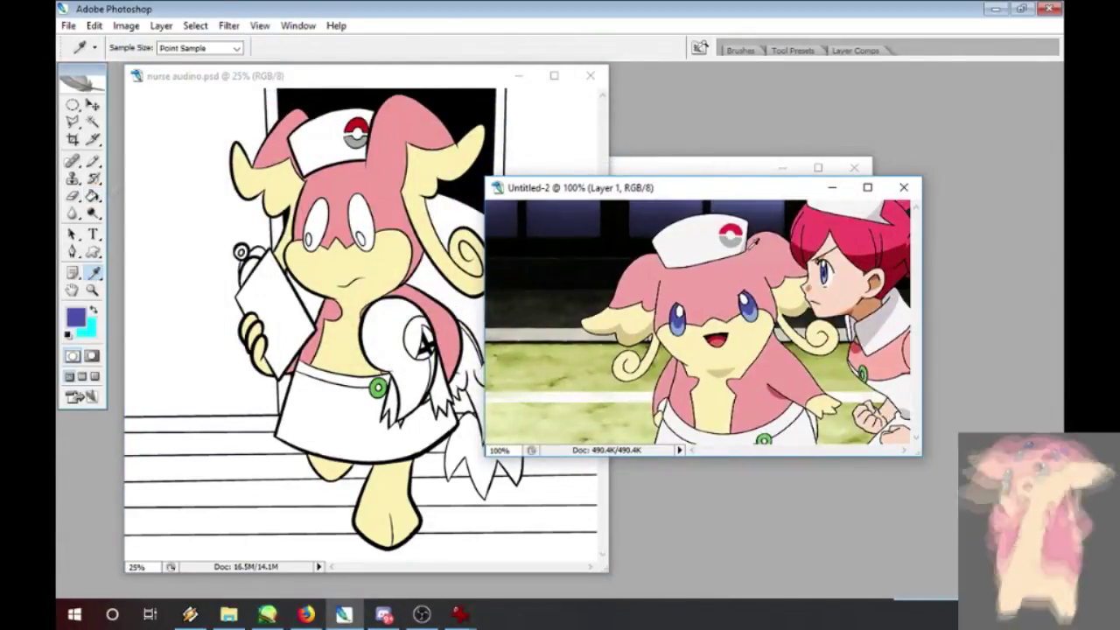
click(93, 196)
click(319, 216)
click(359, 214)
- Sample the light blue (RGB 153, 170, 221) from the reference eye and select the dark blue areas of both eyes with the Magic Wand
click(94, 274)
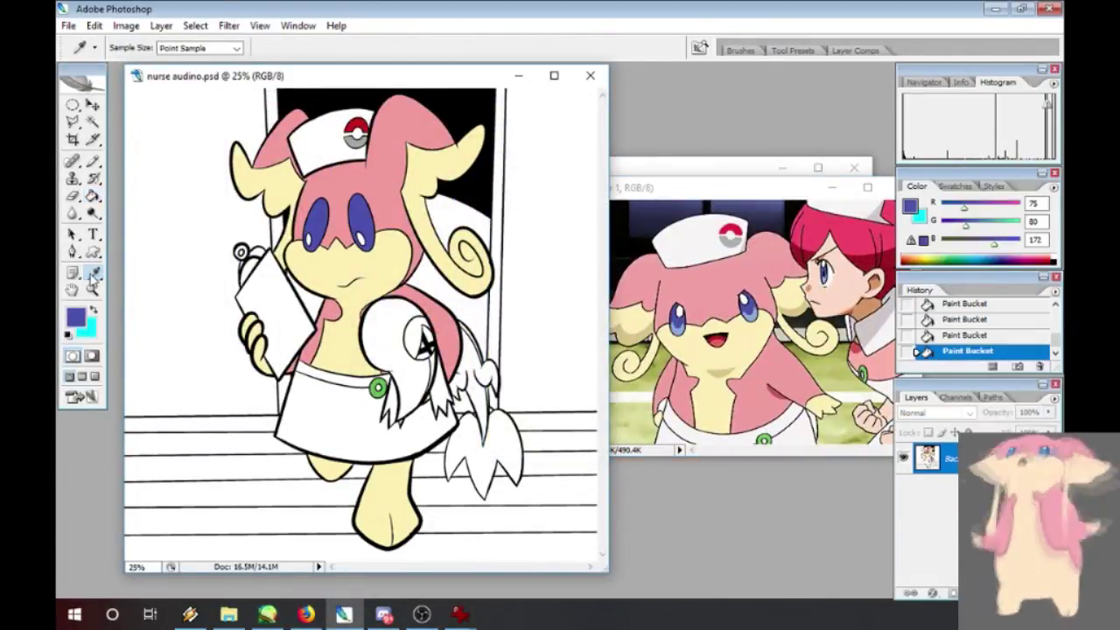
click(679, 326)
click(93, 289)
click(332, 249)
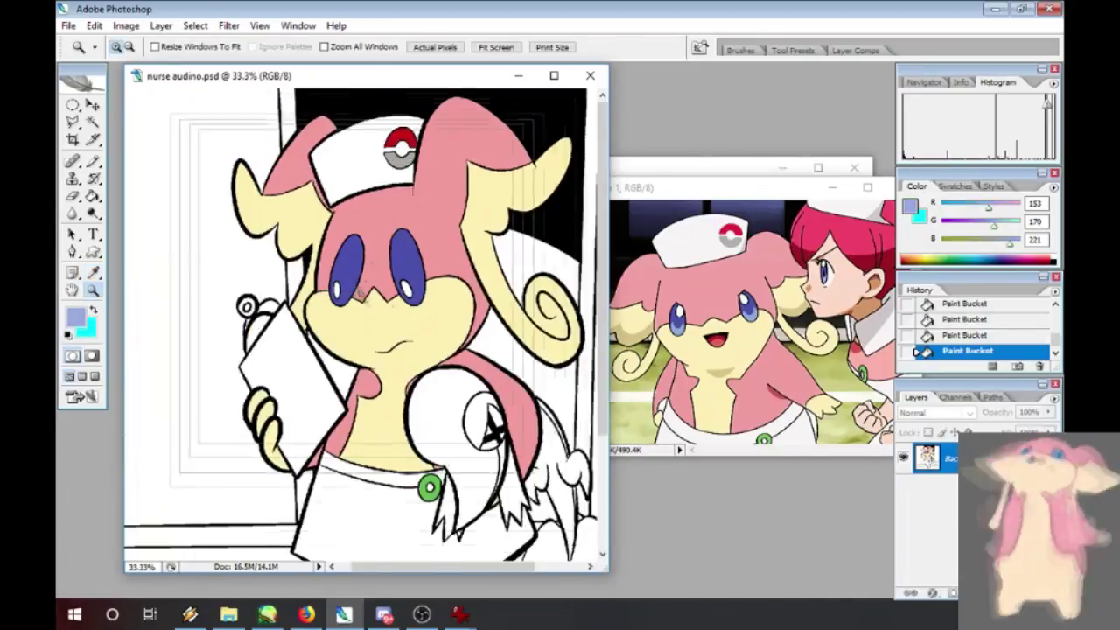
click(347, 286)
click(348, 286)
click(347, 286)
click(93, 122)
click(303, 262)
shift+click(491, 258)
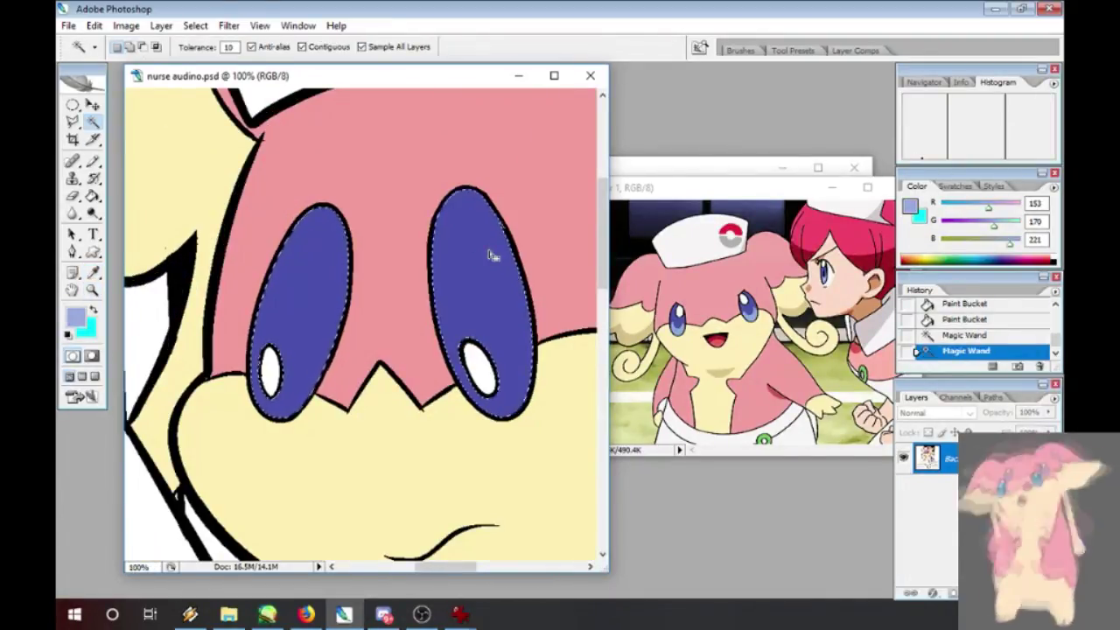
- Paint light blue along the lower part of both selected eyes with the Pencil and clear the selection
key(b)
mouse_move(311, 368)
mouse_down()
mouse_move(320, 354)
mouse_move(267, 411)
mouse_up()
mouse_move(455, 366)
mouse_down()
mouse_move(467, 383)
mouse_move(528, 340)
mouse_up()
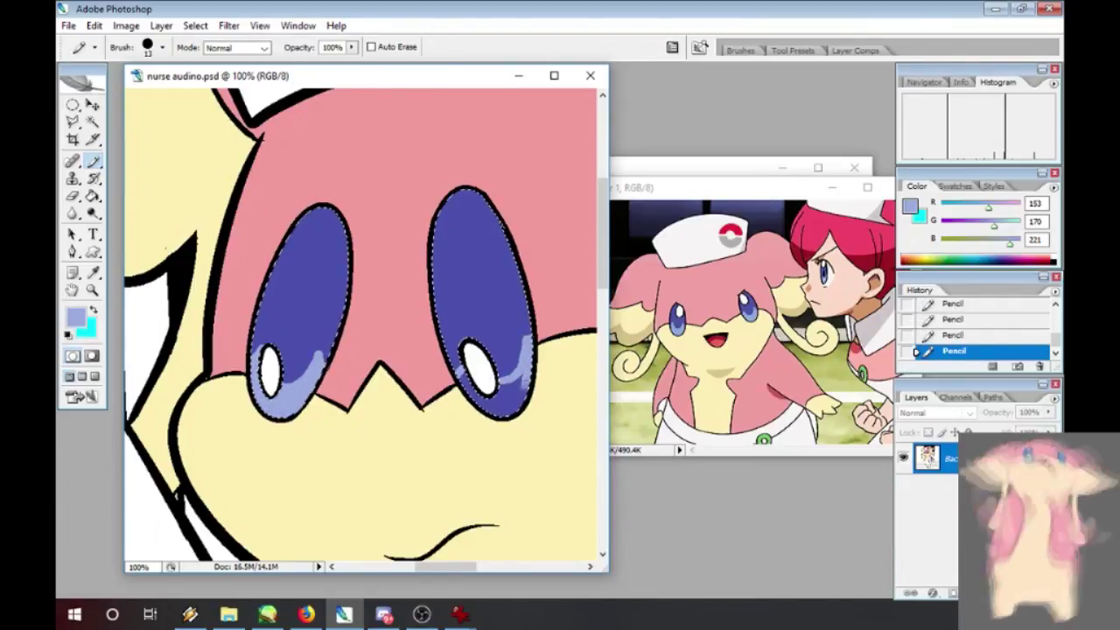
click(196, 25)
click(212, 60)
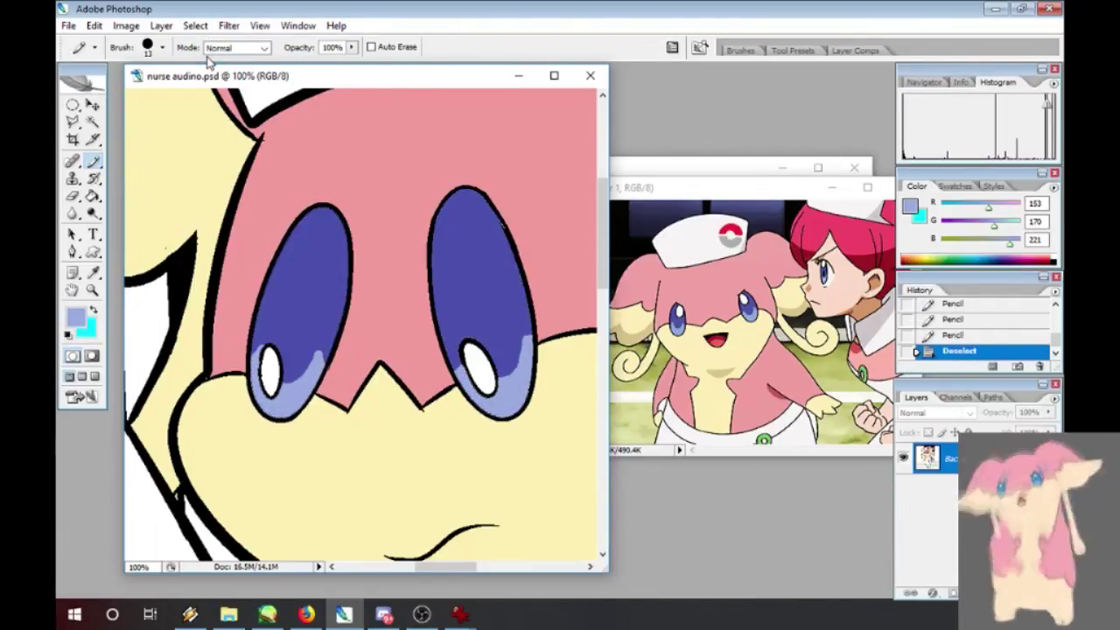
- Sample the cream (RGB 252, 240, 179) from the ear and fill the remaining white hand areas behind the clipboard
key(ctrl+minus)
key(ctrl+minus)
key(ctrl+minus)
key(ctrl+minus)
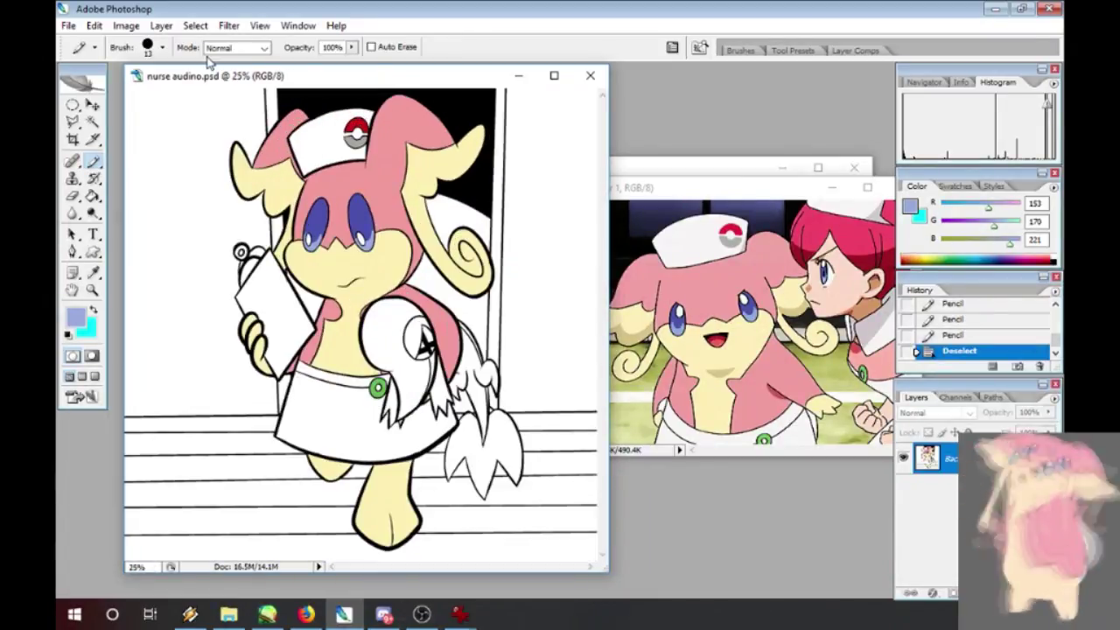
key(i)
click(252, 185)
key(g)
click(238, 256)
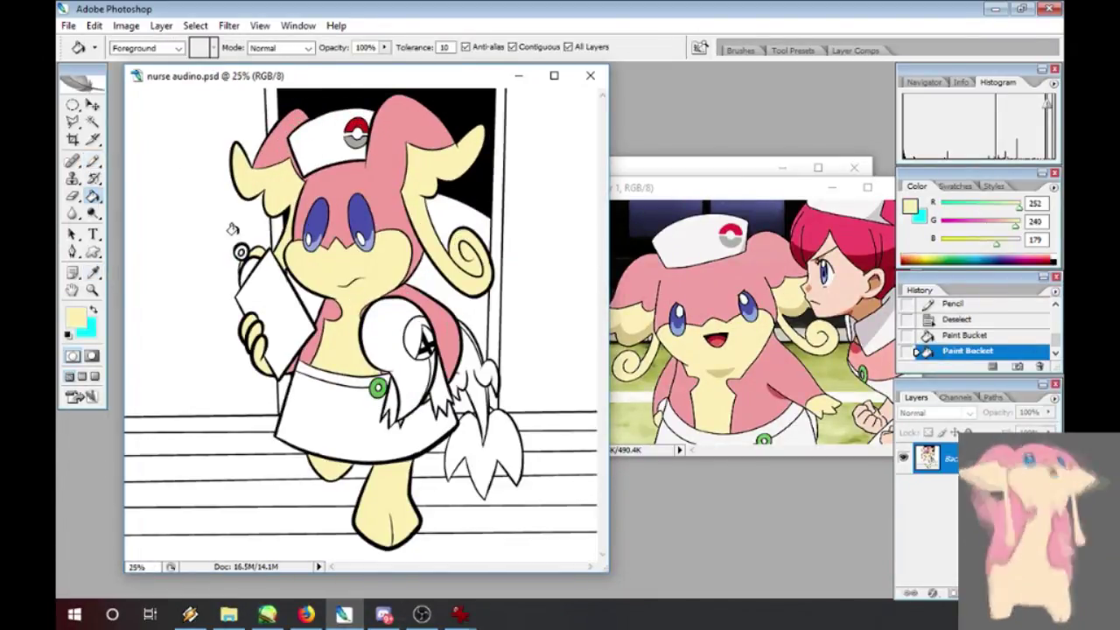
- Create a new document for the copied Snivy reference picture, paste it in, and place its window beside the drawing
click(1061, 102)
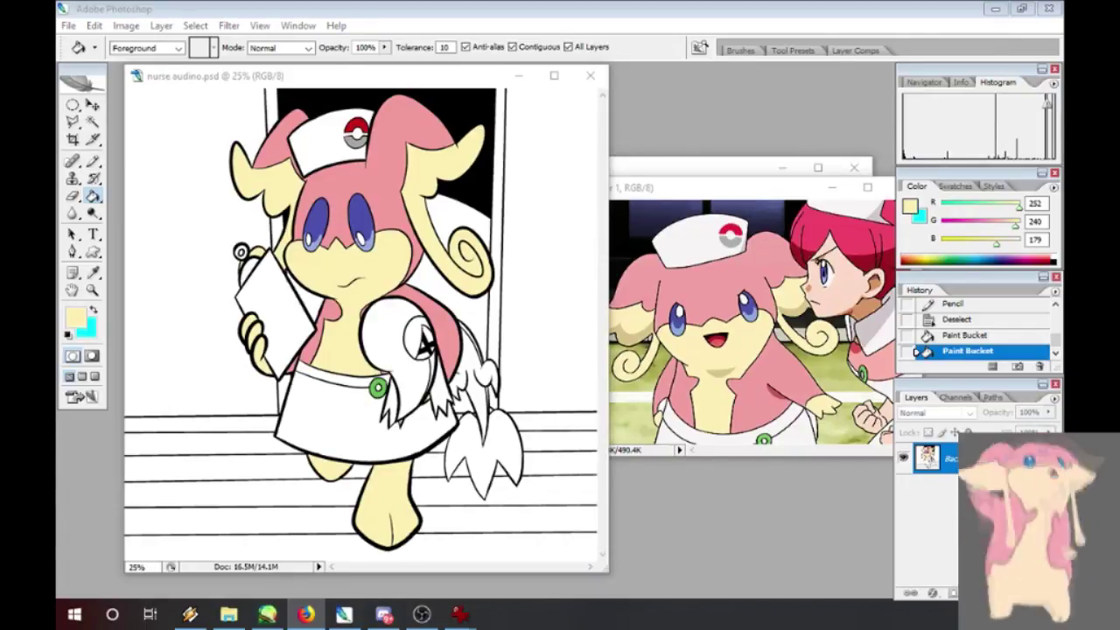
click(69, 26)
click(81, 41)
click(718, 156)
key(ctrl+v)
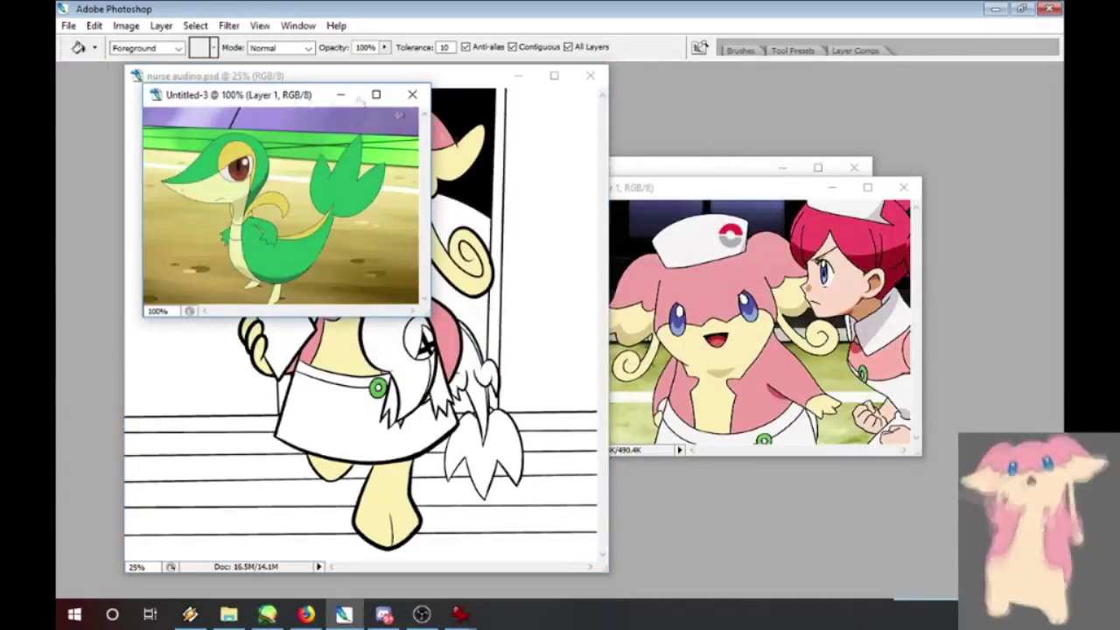
drag(289, 95, 773, 229)
- Sample the green (RGB 39, 183, 98) from the reference and fill the carried Snivy's head, body and tail leaf
alt+click(822, 324)
click(412, 374)
click(412, 374)
click(441, 397)
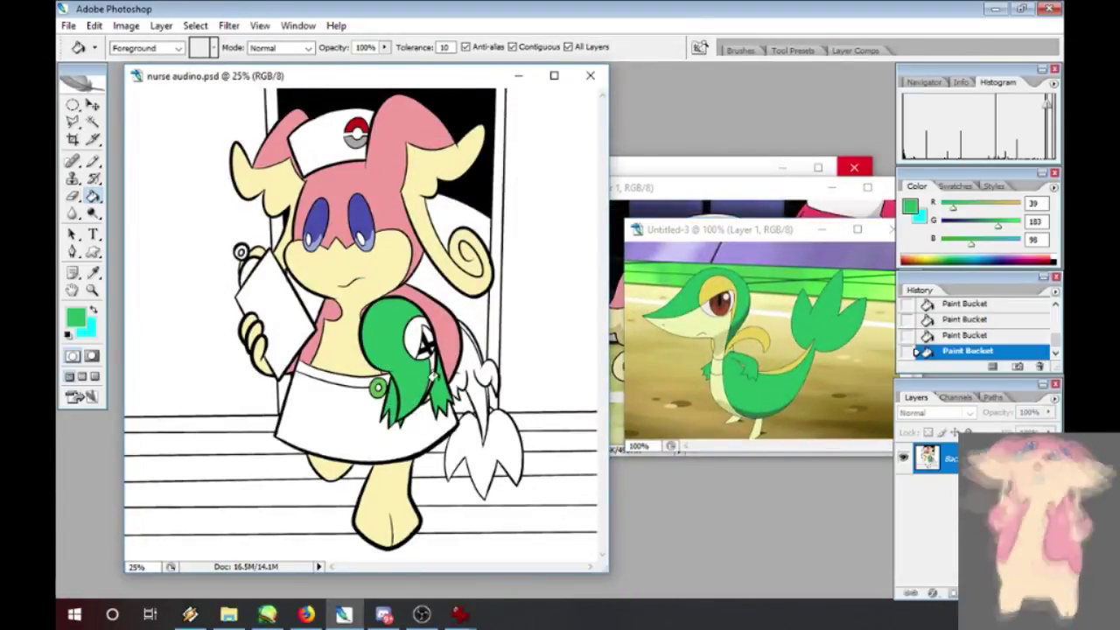
click(499, 430)
- Fill Snivy's eye patch yellow and its underside cream from the reference, and colour the clipboard brown with a grey clip (RGB 179, 178, 178)
click(94, 273)
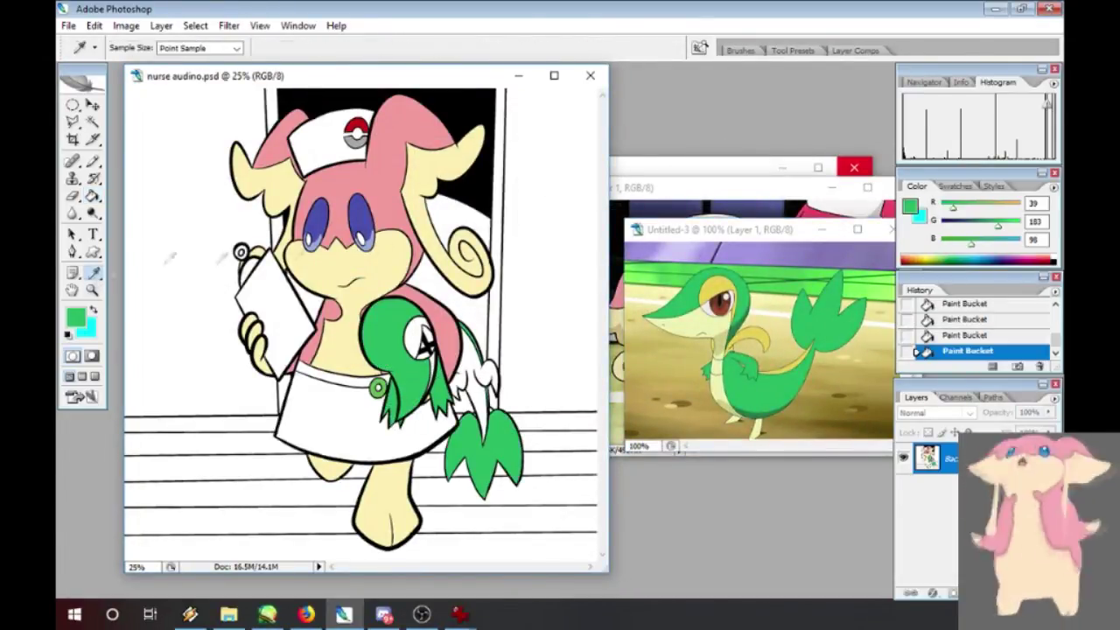
click(717, 287)
click(93, 196)
click(415, 335)
click(94, 275)
click(721, 331)
click(93, 196)
click(477, 379)
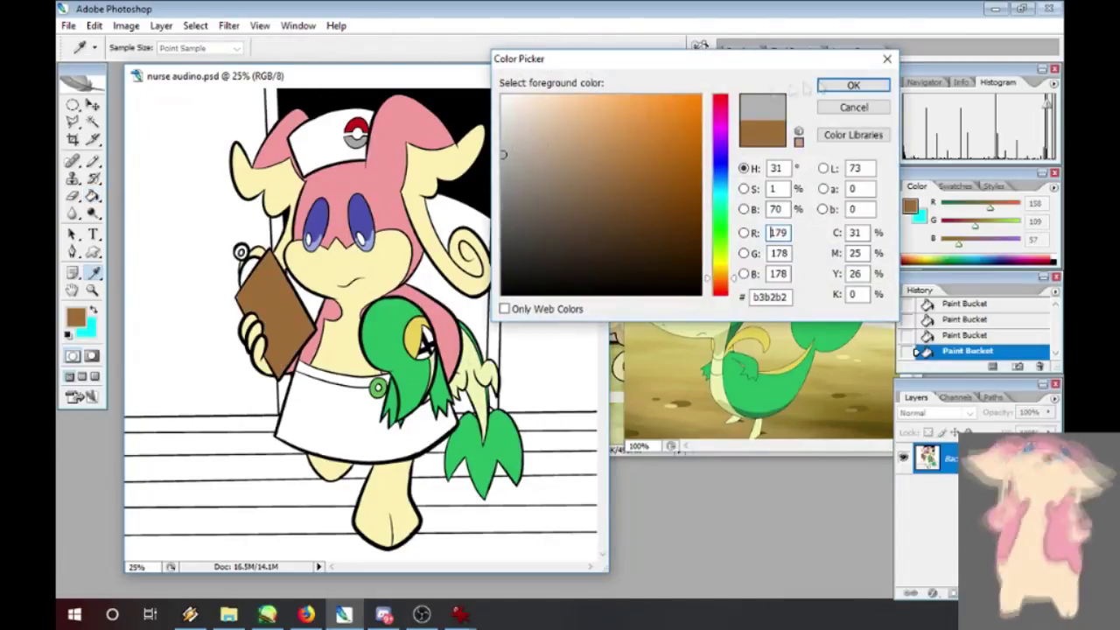
key(Tab)
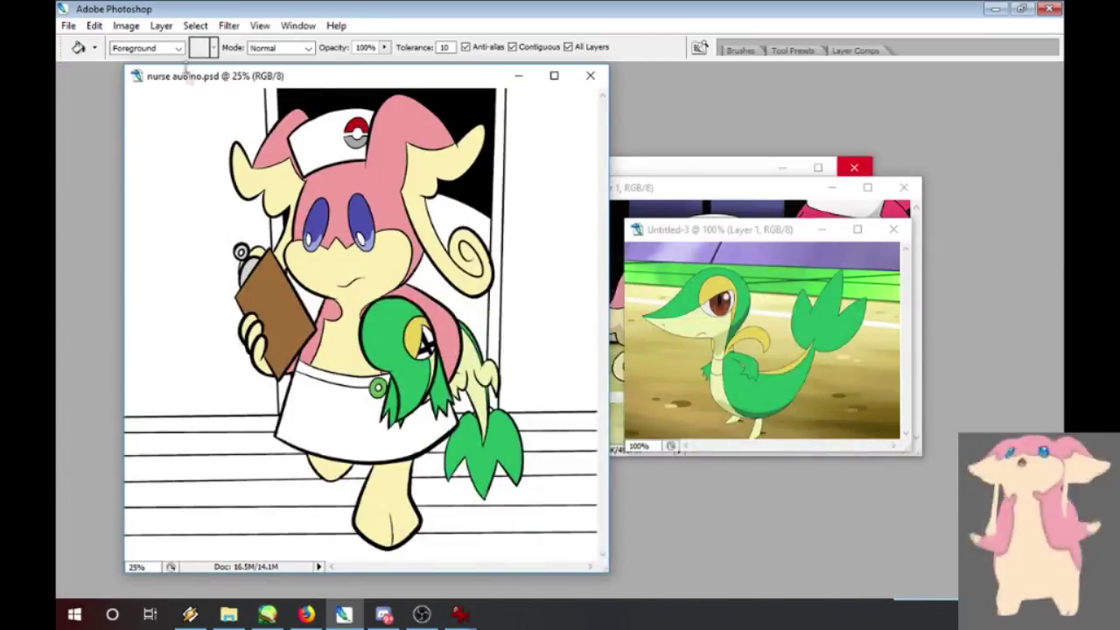
- Select the lower part of the canvas with a rectangular marquee, fill both lower wall areas light grey (RGB 210, 209, 208), and deselect
key(Tab)
click(70, 104)
click(166, 104)
key(Tab)
key(ctrl+minus)
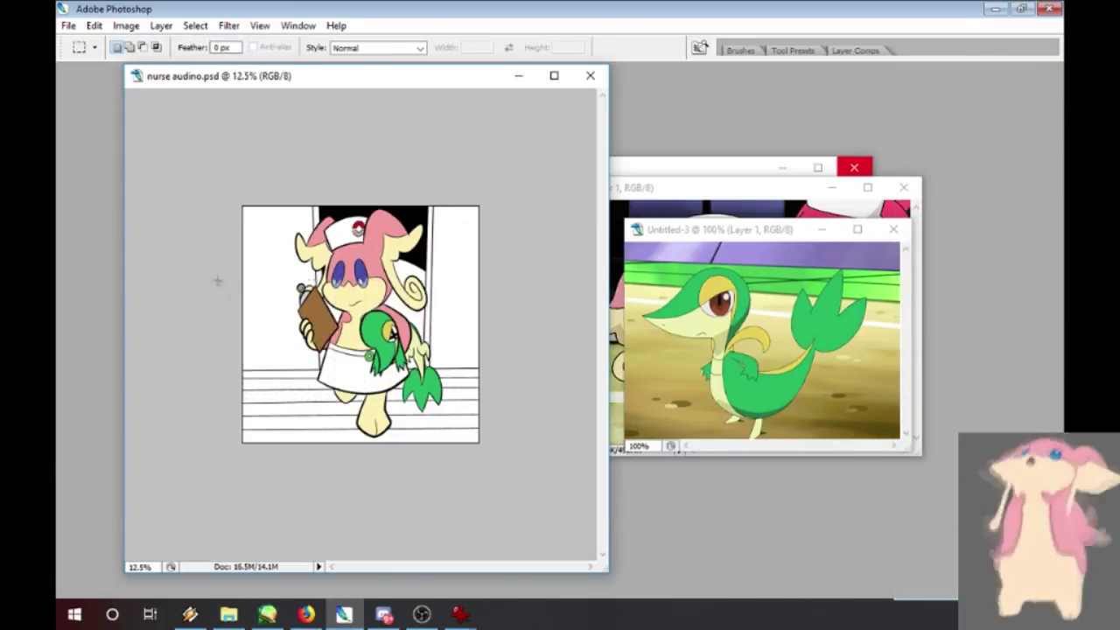
drag(218, 281, 540, 419)
key(Tab)
click(93, 196)
click(278, 320)
click(447, 316)
click(195, 26)
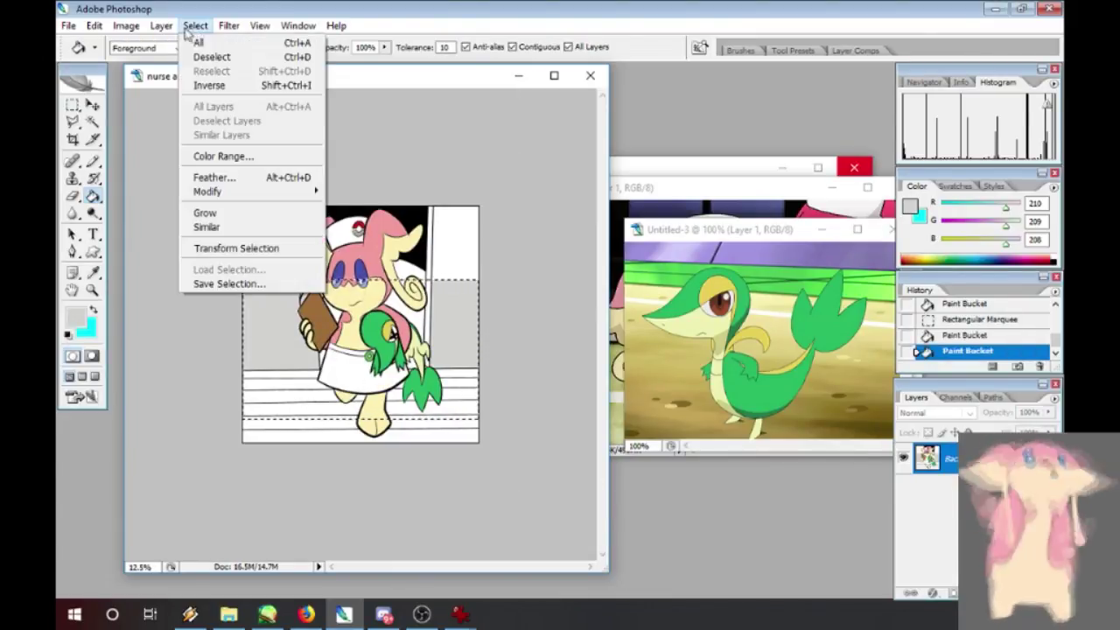
click(210, 56)
- Choose a pale yellow-green and fill the upper wall areas on both sides of the doorway
click(76, 317)
click(719, 264)
click(505, 112)
click(852, 85)
click(464, 251)
click(280, 245)
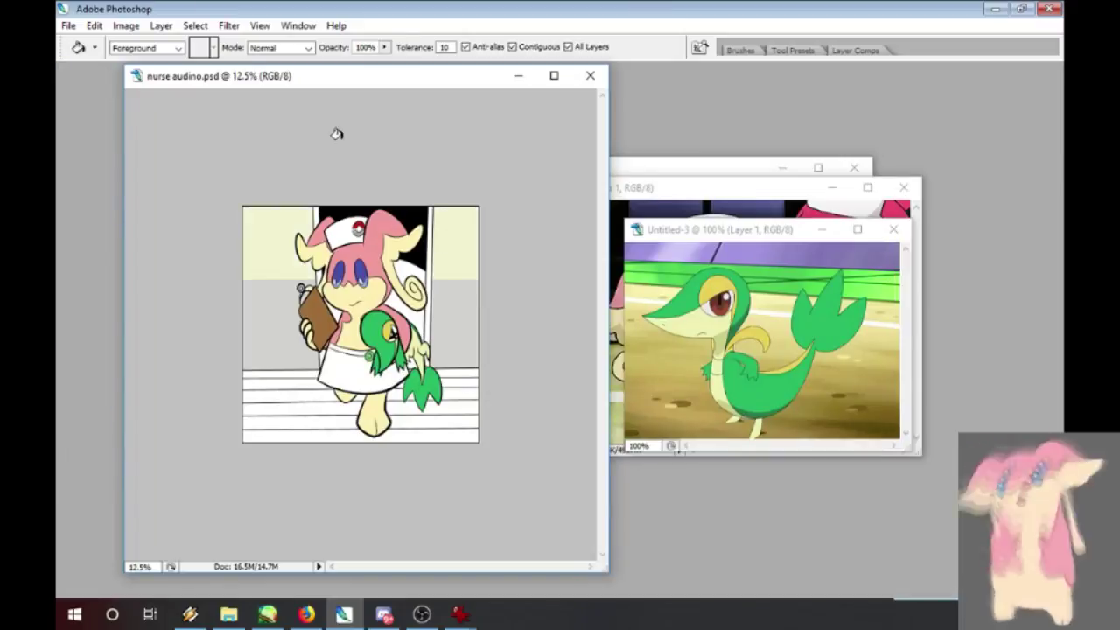
- Colour the door frame on both sides greyish green (RGB 168, 168, 135)
key(Tab)
click(76, 317)
click(584, 175)
key(Return)
key(Tab)
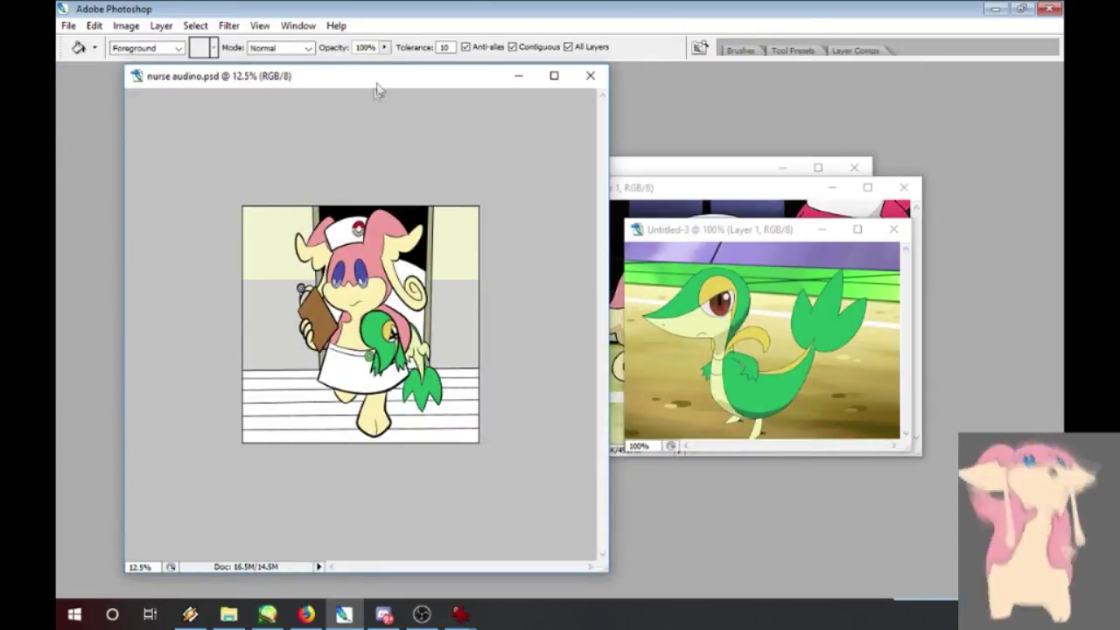
- Fill the white area behind the character in the doorway with dark brown (RGB 112, 74, 25)
key(Tab)
click(76, 316)
click(720, 277)
drag(682, 206, 658, 207)
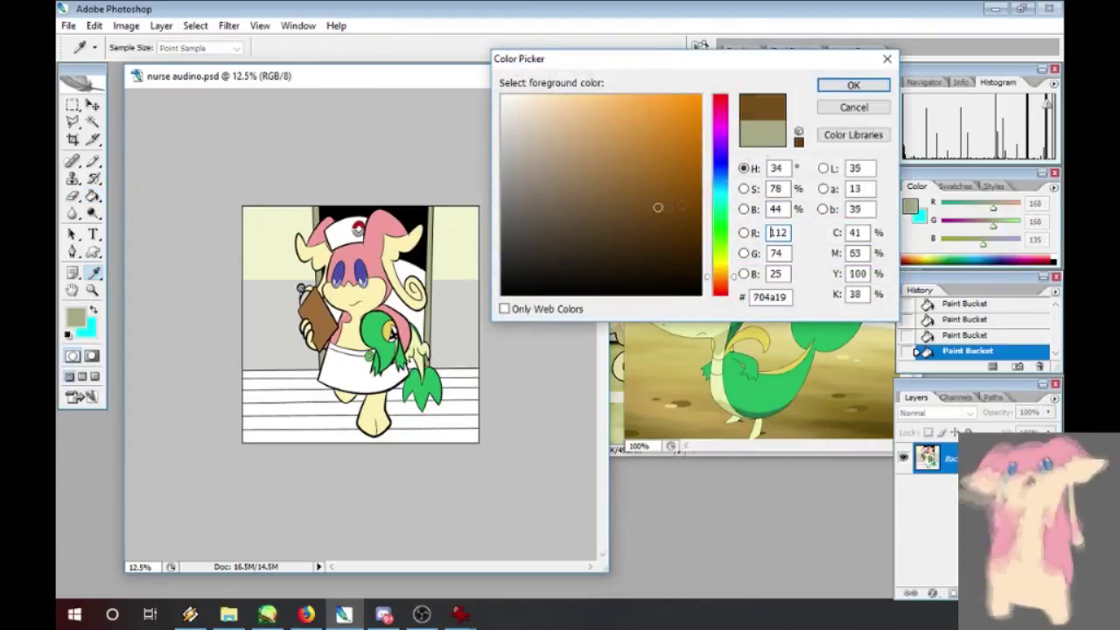
key(Return)
key(Tab)
click(416, 322)
click(404, 269)
- Recolour the curved area behind the character in the doorway dark navy blue (RGB 25, 37, 112)
key(Tab)
click(77, 324)
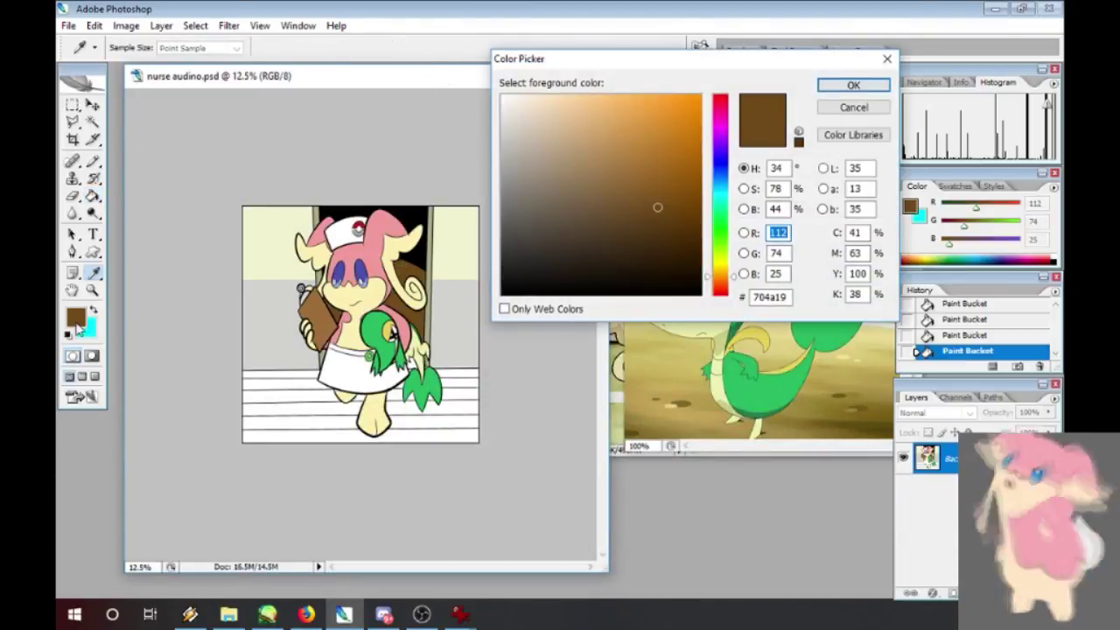
click(719, 166)
key(Return)
key(Tab)
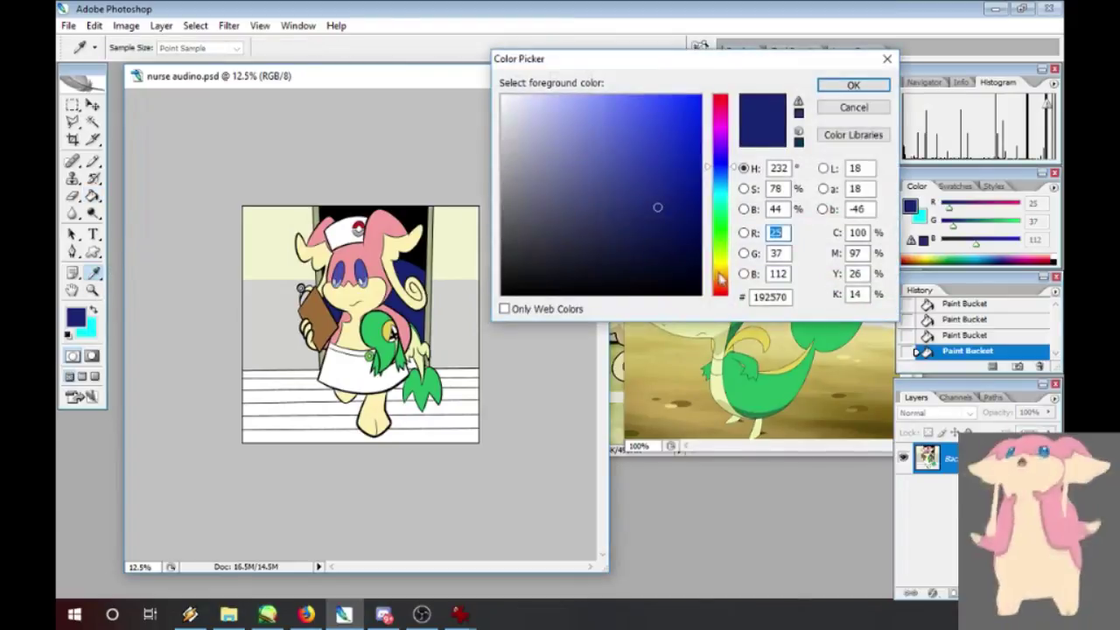
- Choose a light wood tan (RGB 208, 168, 92) and fill all the floorboards with it
click(719, 263)
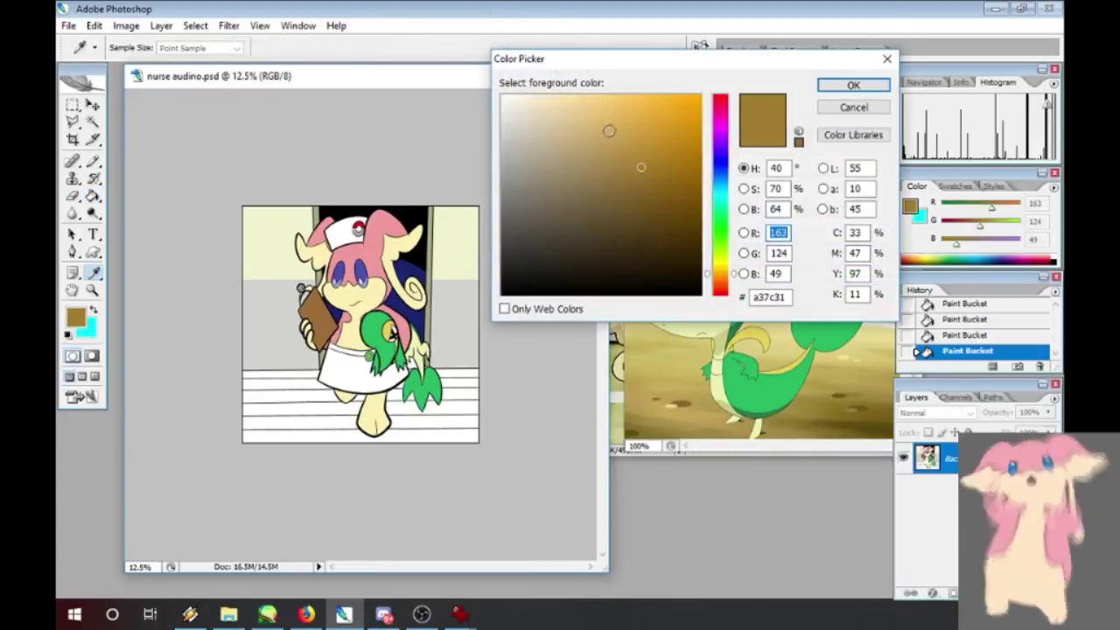
key(Return)
key(Tab)
click(298, 385)
click(332, 411)
click(407, 429)
click(406, 404)
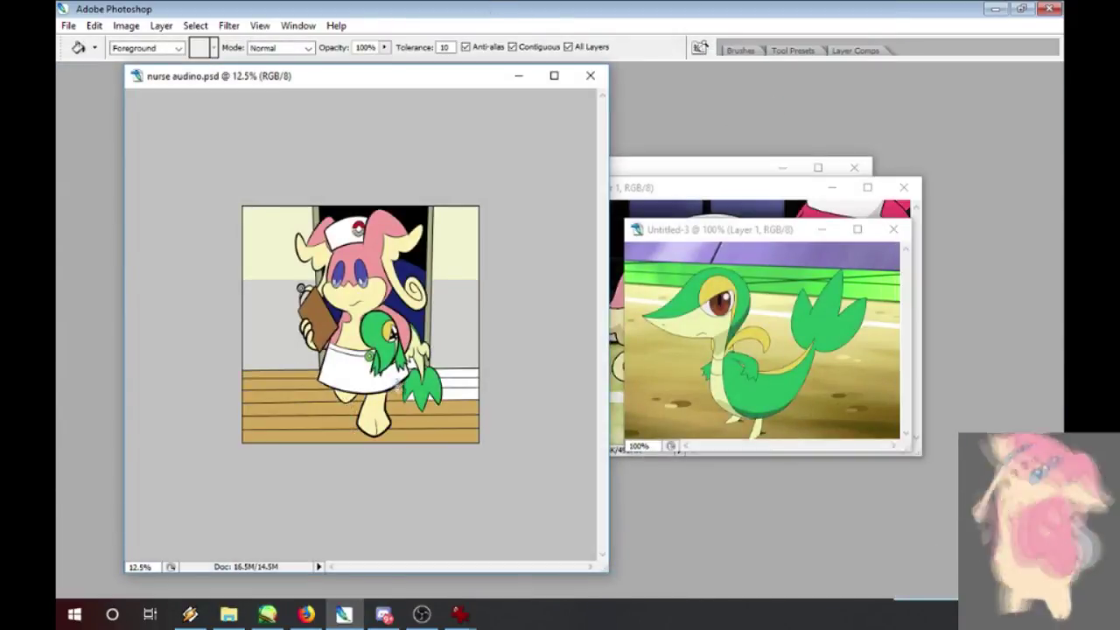
click(448, 393)
click(450, 384)
click(452, 374)
- Fill the small white gaps between the skirt and Snivy's tail with the floor tan and the doorway's navy blue
key(Tab)
click(94, 290)
click(332, 328)
click(331, 328)
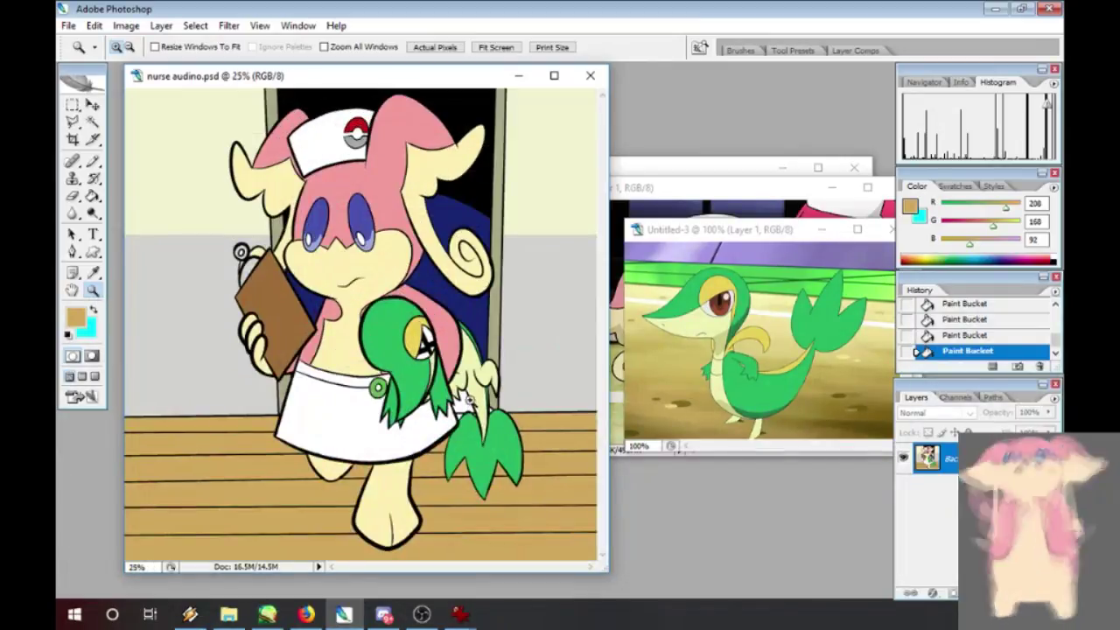
click(469, 400)
click(461, 392)
key(g)
click(352, 286)
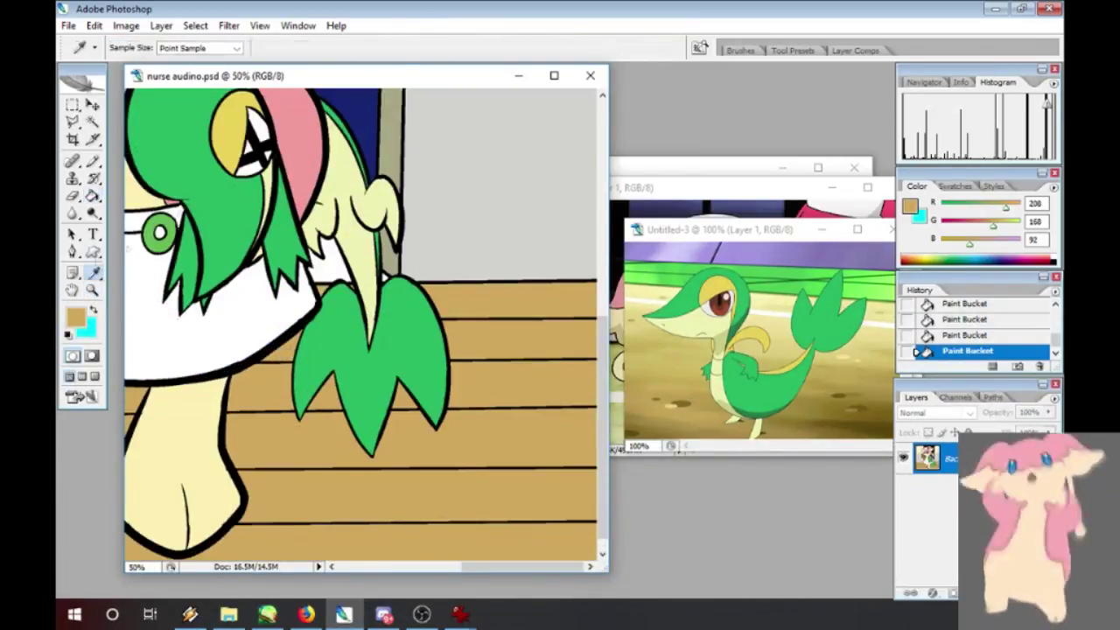
alt+click(357, 166)
click(336, 262)
key(ctrl+minus)
key(ctrl+minus)
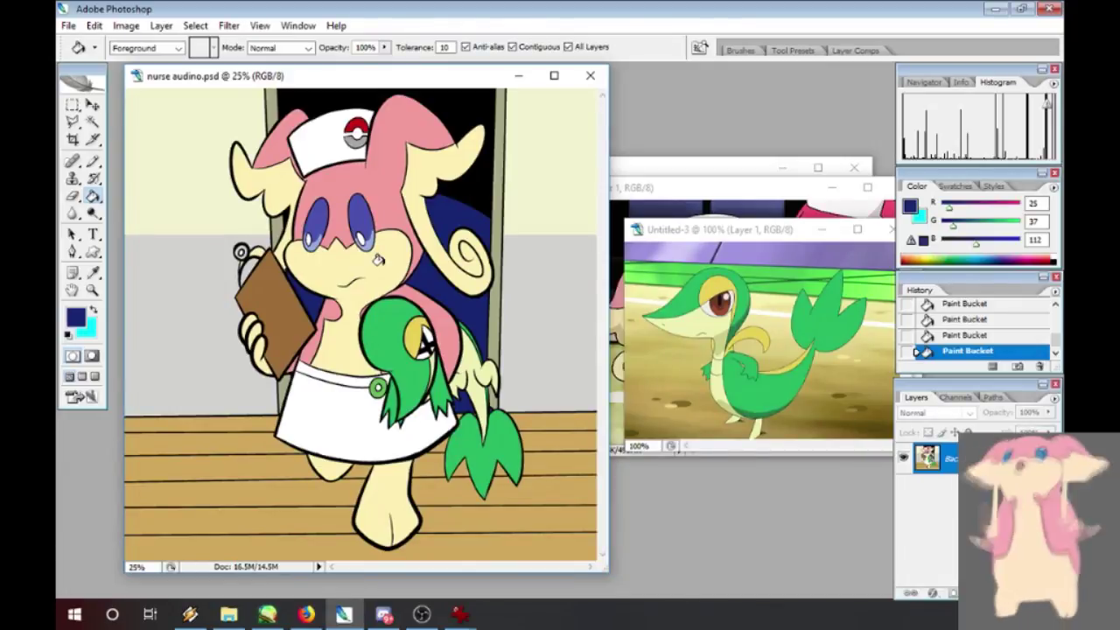
- Select two overlapping elliptical areas on the floor around the character's feet for the ground shadow
click(72, 104)
click(116, 113)
key(Tab)
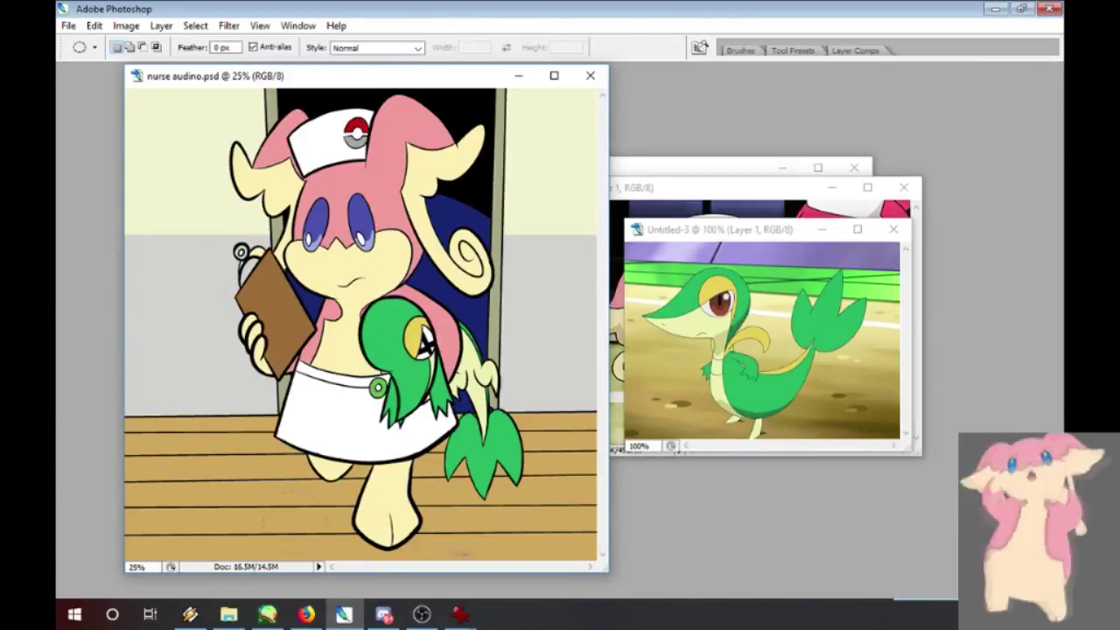
drag(292, 468, 469, 523)
key(Tab)
- Add two layers, setting the lower one to Multiply at 30% opacity and the upper one to Screen at 50%
click(1017, 593)
click(1017, 593)
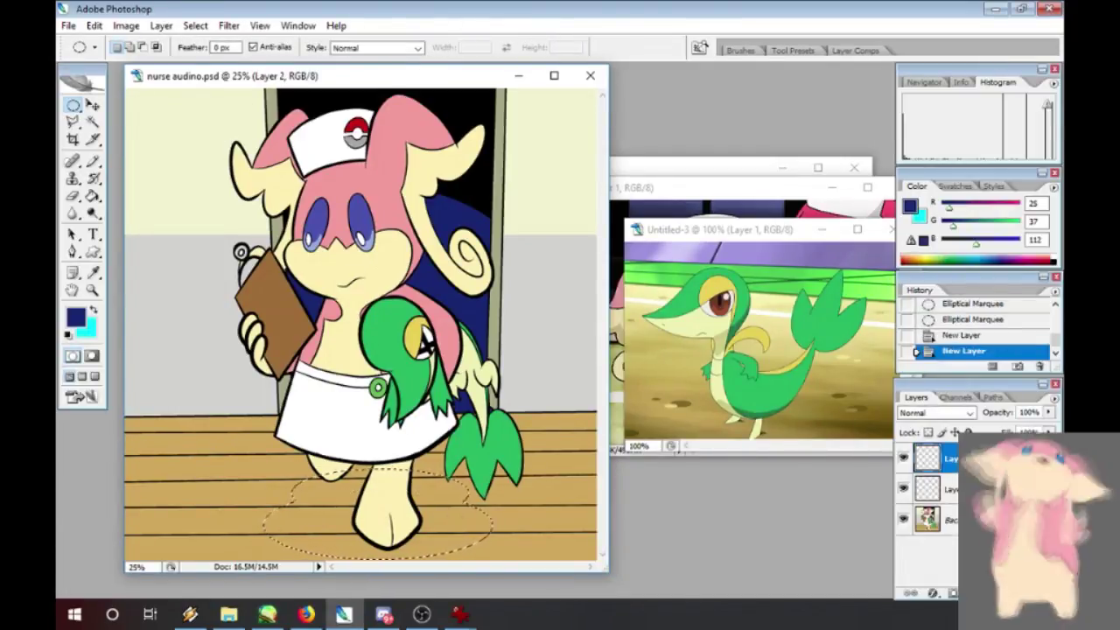
click(980, 489)
drag(1048, 412, 1001, 428)
click(969, 413)
click(945, 109)
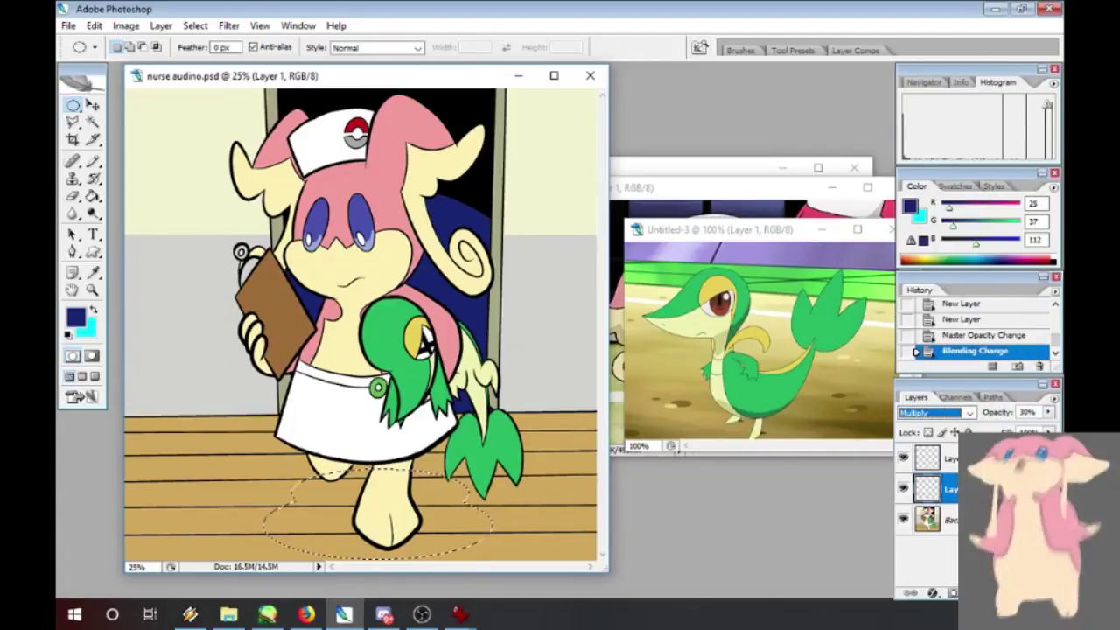
click(950, 459)
click(969, 413)
click(952, 172)
drag(1047, 412, 1010, 428)
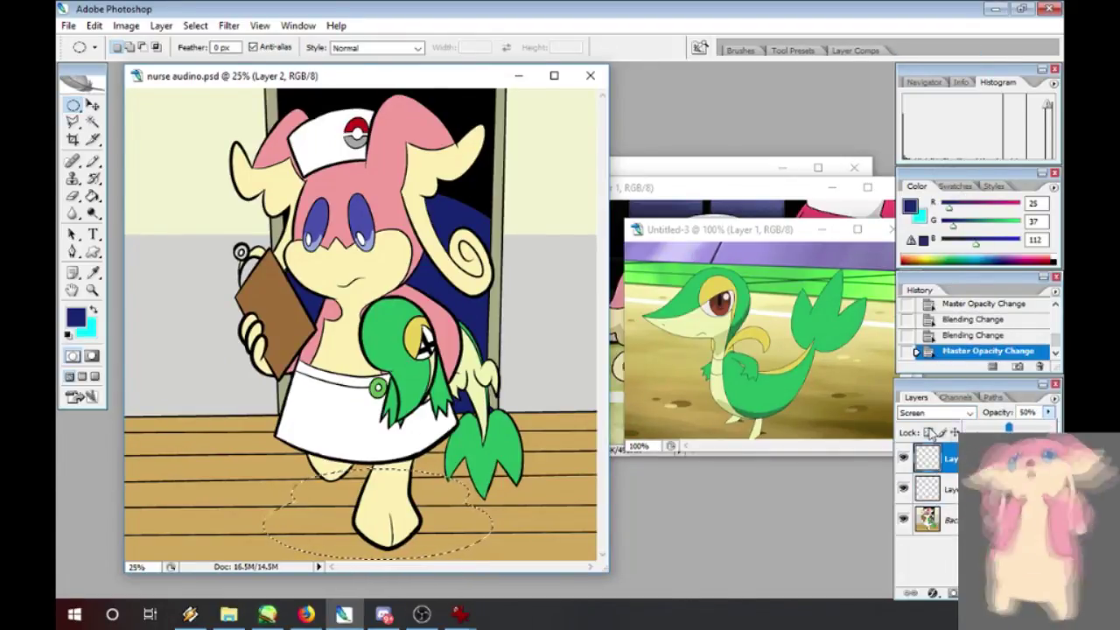
- Make the Multiply layer active and set the foreground colour to bright blue (RGB 0, 35, 255)
click(424, 80)
click(950, 489)
click(76, 318)
click(701, 93)
click(852, 85)
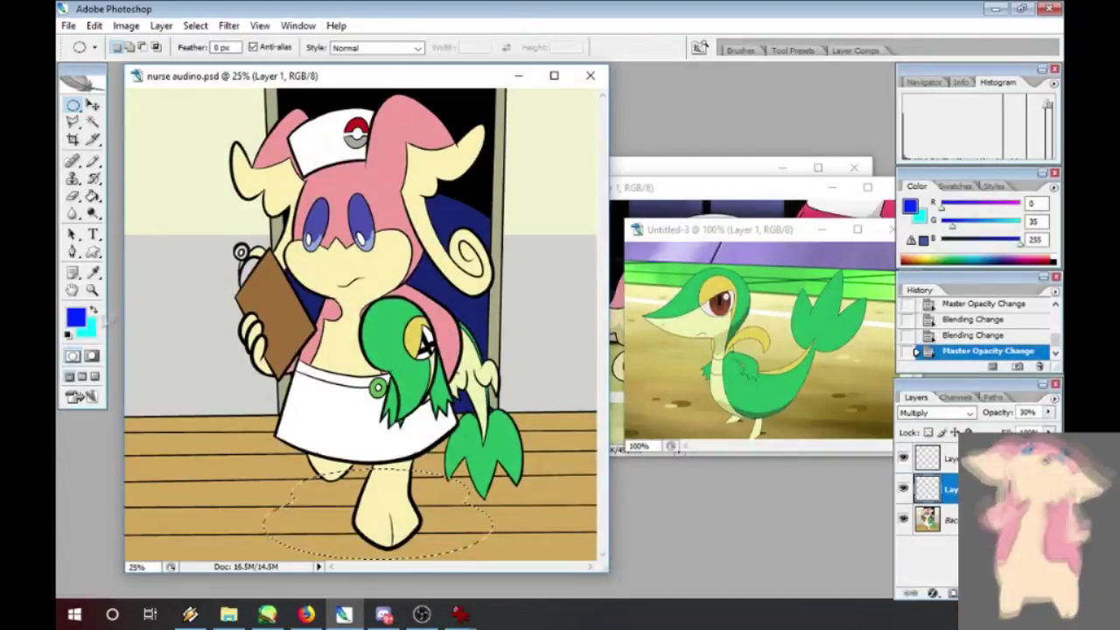
click(93, 309)
click(76, 317)
click(857, 106)
click(94, 310)
- Fill the selected floor areas around the feet with the bright blue as a ground shadow and clear the selection
click(93, 196)
click(326, 494)
click(357, 474)
click(429, 496)
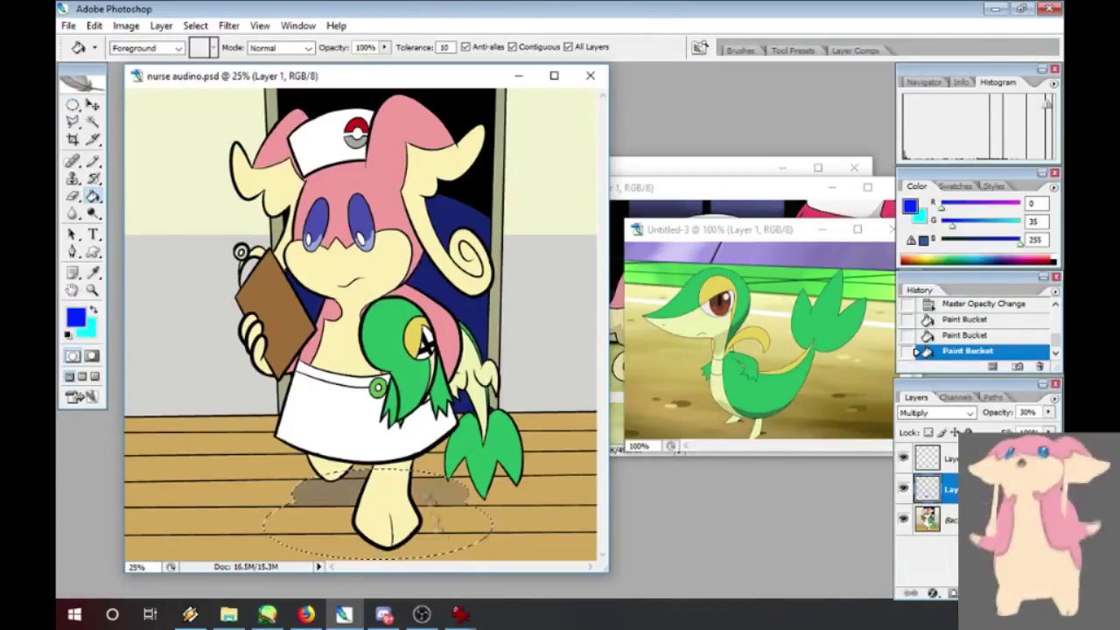
click(440, 533)
click(325, 520)
click(197, 26)
click(210, 57)
- Select all the navy areas in the doorway with the Magic Wand and switch to the 2500-pixel Brush
click(93, 121)
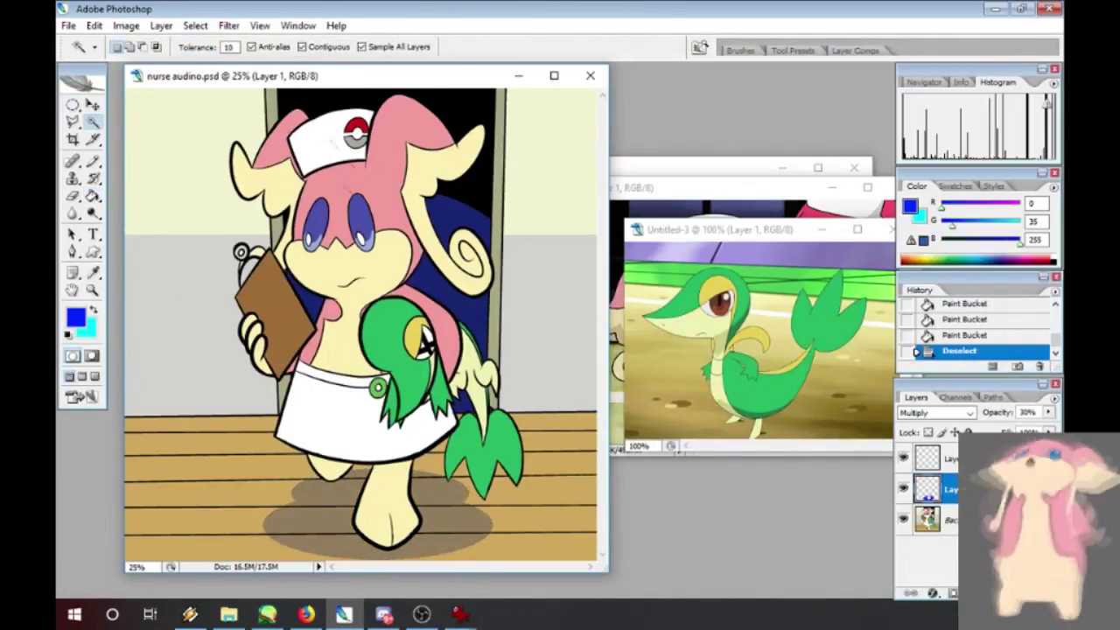
click(326, 281)
shift+click(490, 351)
key(ctrl+z)
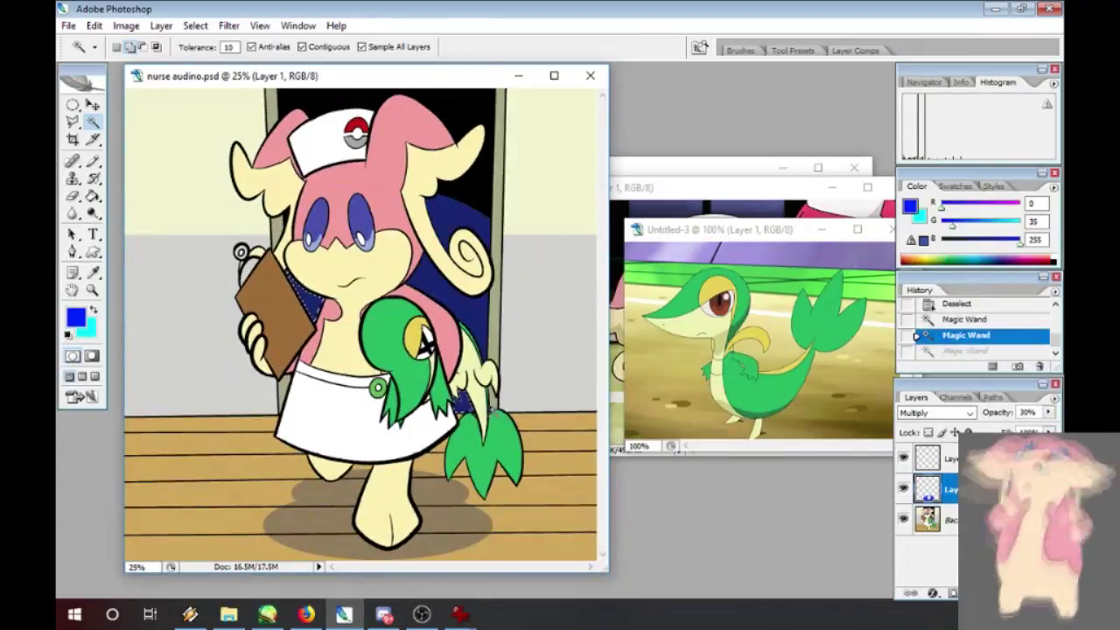
shift+click(484, 344)
shift+click(460, 217)
click(94, 161)
- Try to brush bright blue shading over the selected doorway areas
click(937, 519)
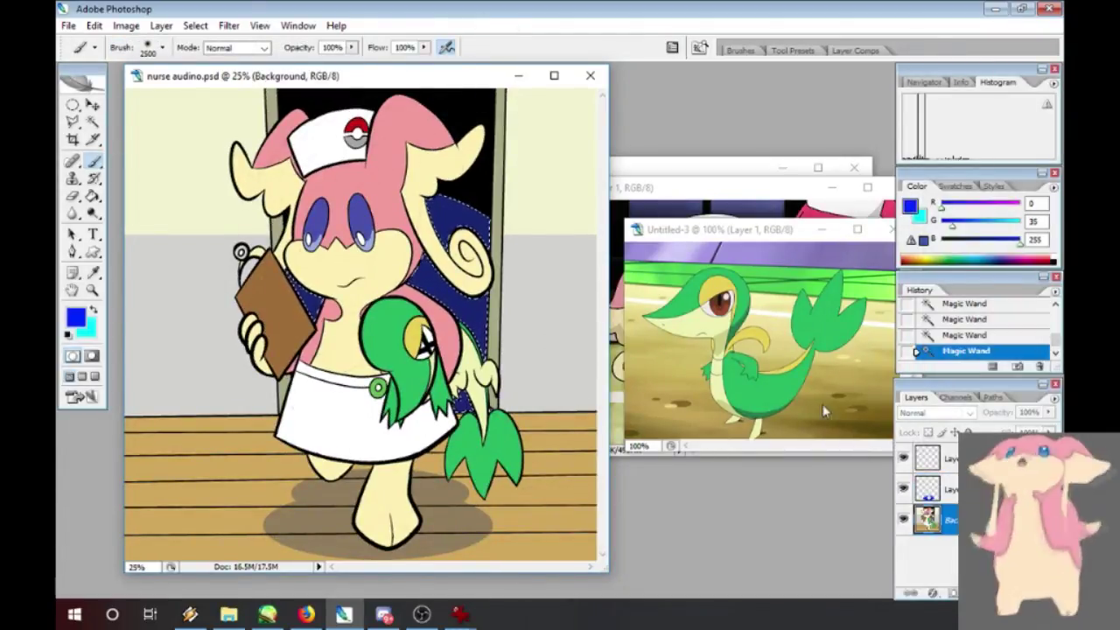
click(360, 352)
key(ctrl+z)
- Set the colour to medium blue (RGB 49, 64, 158) and brush it softly over the selected doorway areas on the Background layer
click(77, 316)
click(657, 207)
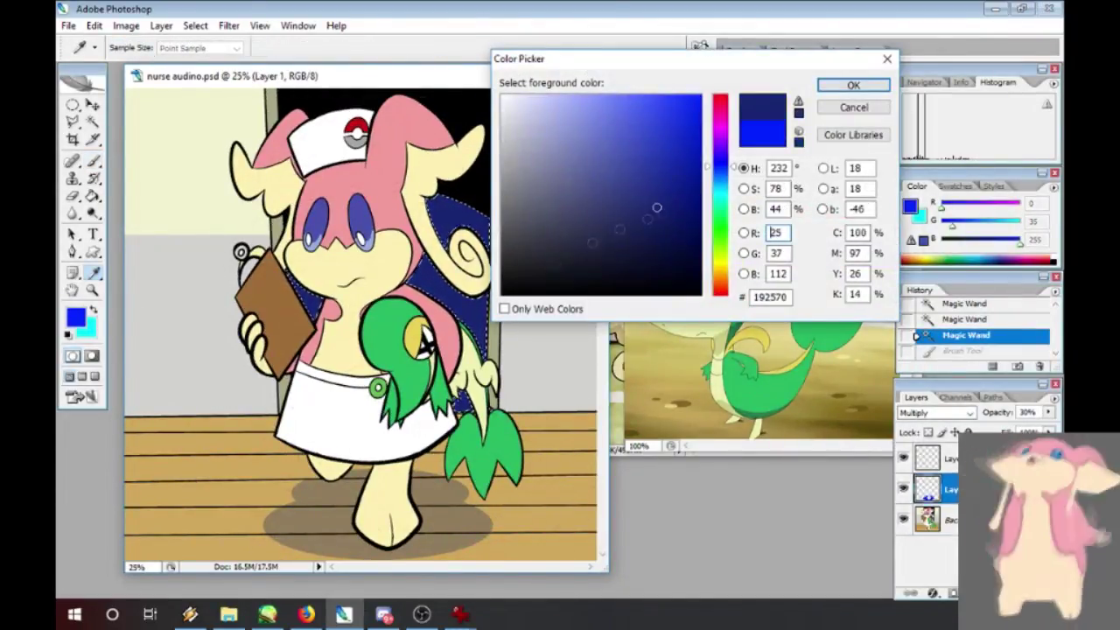
click(640, 171)
click(853, 85)
click(378, 349)
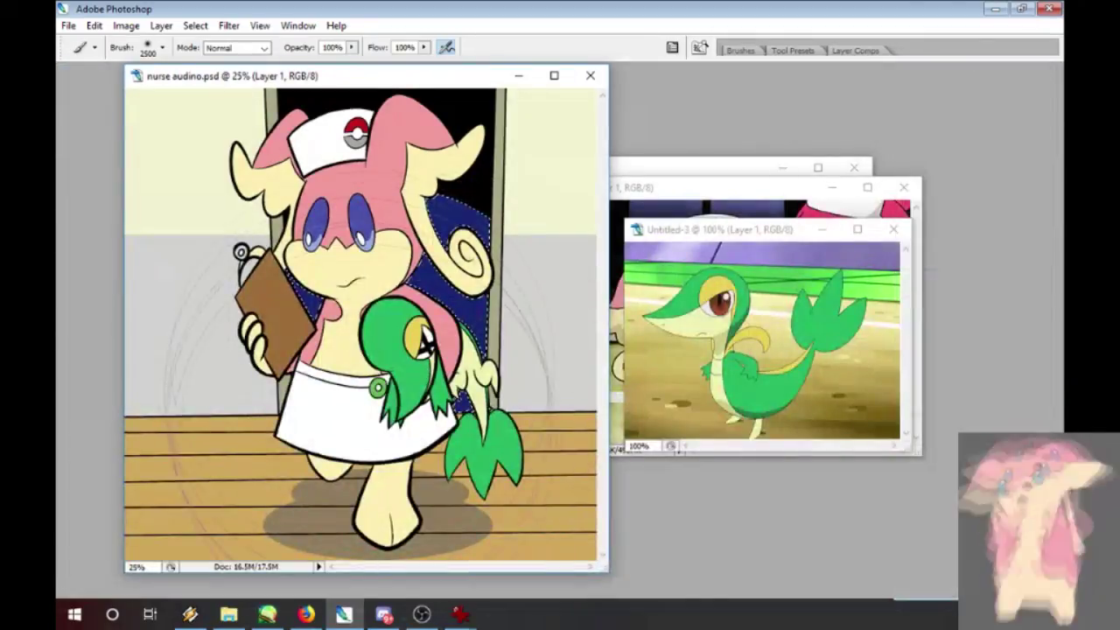
click(953, 337)
click(938, 520)
click(394, 478)
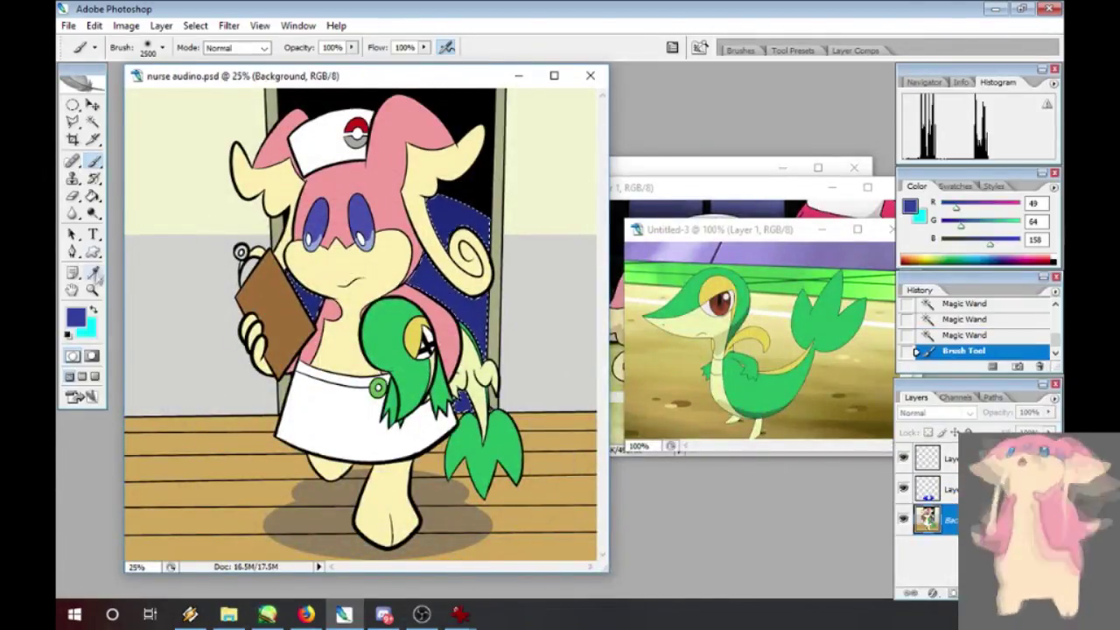
- Darken the upper part of the selected doorway areas with a soft black brush dab and clear the selection
click(77, 317)
drag(666, 195, 502, 294)
click(853, 84)
click(320, 169)
key(ctrl+d)
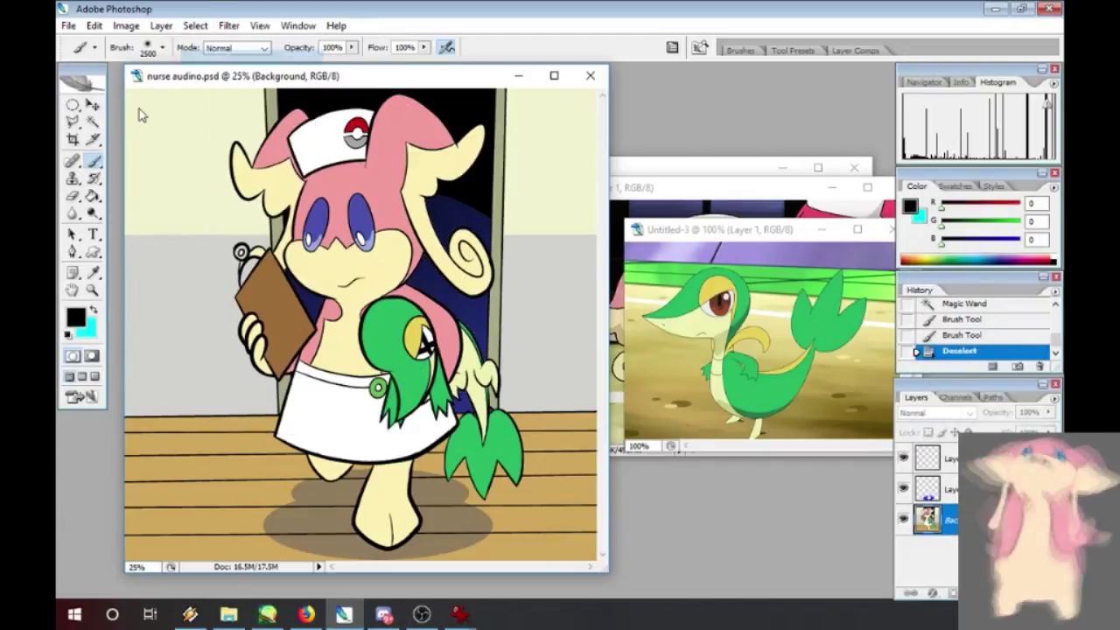
- Set the colour to blue (RGB 0, 35, 255) and shade the cap's side beside the large ear on Layer 1
click(75, 317)
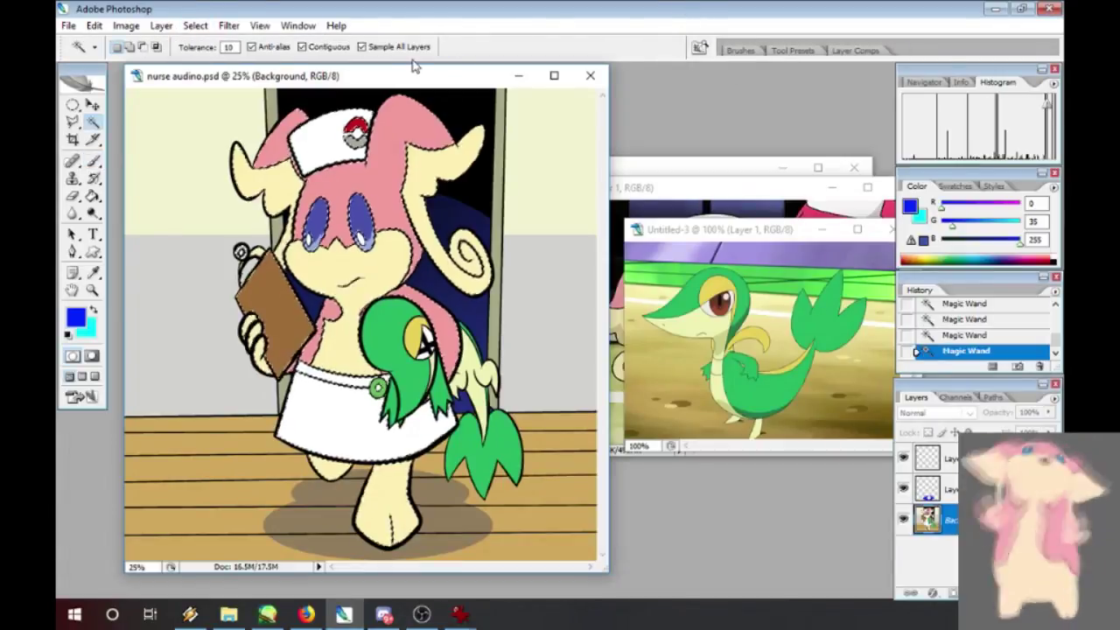
click(946, 489)
click(92, 290)
click(382, 166)
click(382, 166)
click(93, 161)
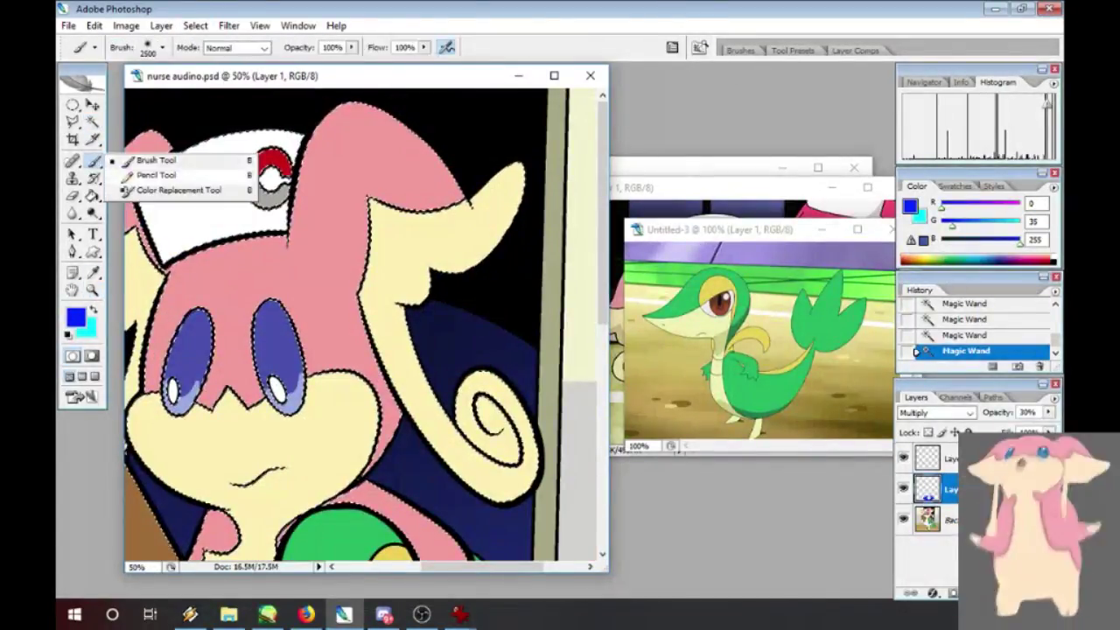
click(157, 176)
key(Tab)
drag(261, 131, 274, 188)
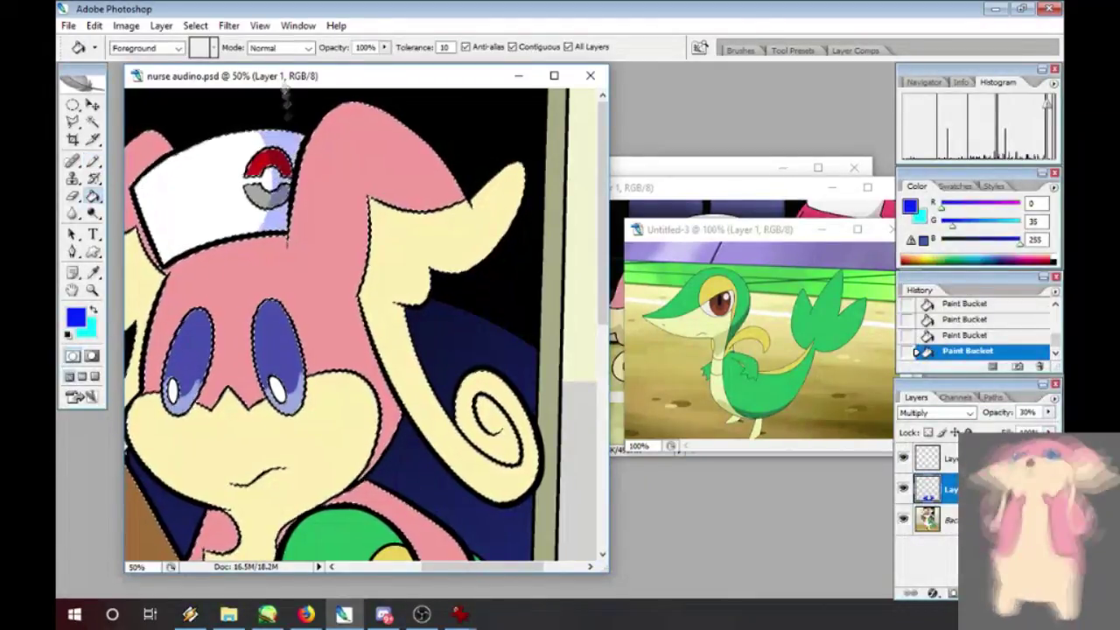
- Draw the shadow edge down Audino's large ear and forehead with the 13-pixel Pencil, reverting and redrawing the line as needed
drag(362, 106, 303, 219)
drag(338, 339, 340, 343)
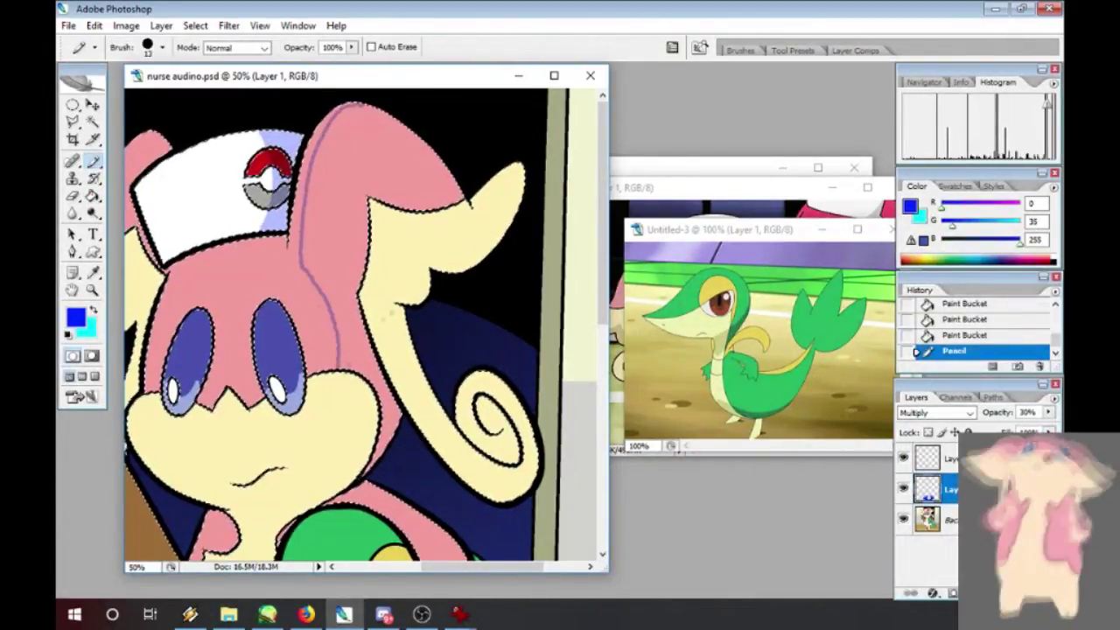
click(965, 335)
click(92, 291)
click(332, 262)
click(347, 256)
click(94, 161)
mouse_move(429, 106)
mouse_down()
mouse_move(341, 251)
mouse_move(336, 402)
mouse_up()
- Continue the pencilled shadow edge down the cheek and fill the shaded side of the head and cheek with blue
scroll(336, 398, down, 5)
drag(602, 218, 602, 280)
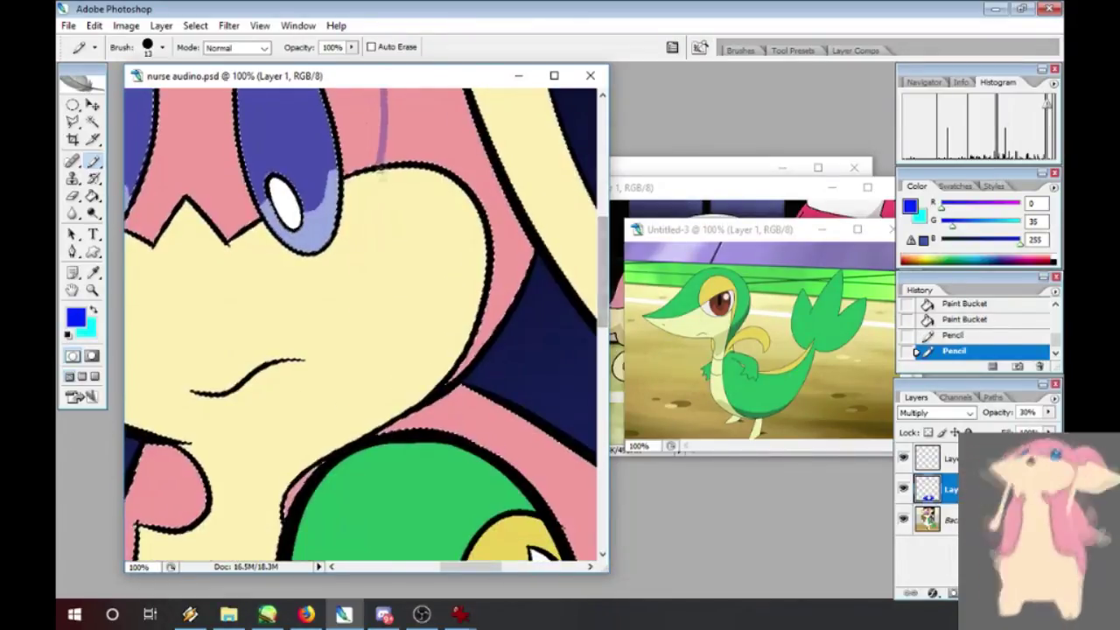
drag(382, 166, 395, 414)
click(94, 196)
click(456, 217)
click(504, 237)
- Pencil a shadow edge along the long curled tip of Audino's large ear and fill the rest of it with blue
drag(604, 294, 604, 239)
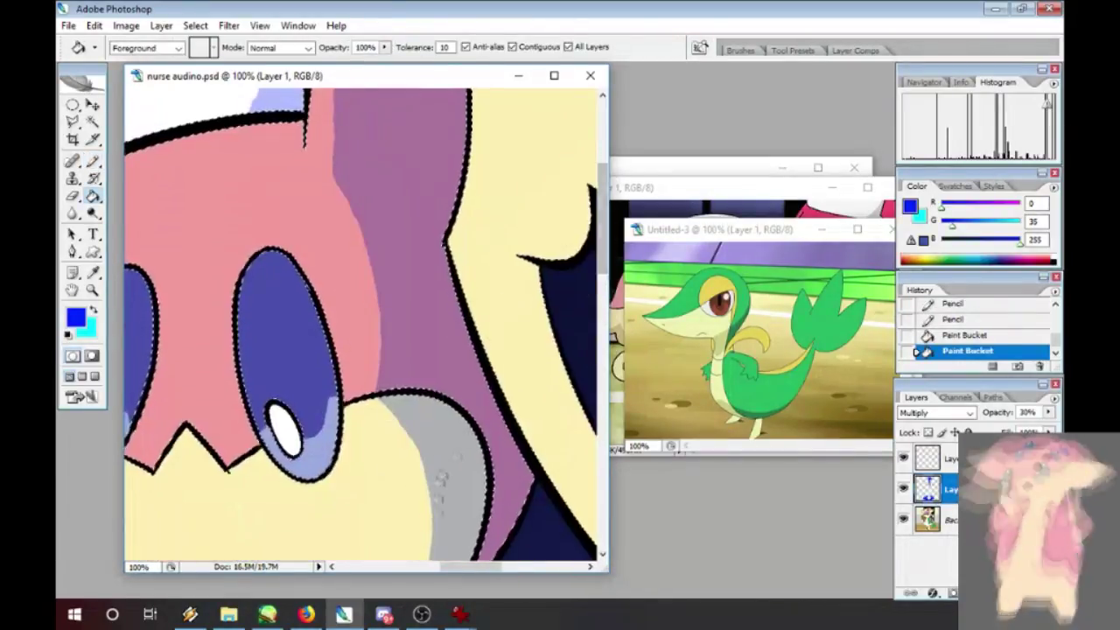
drag(468, 567, 496, 567)
click(94, 161)
drag(231, 242, 352, 471)
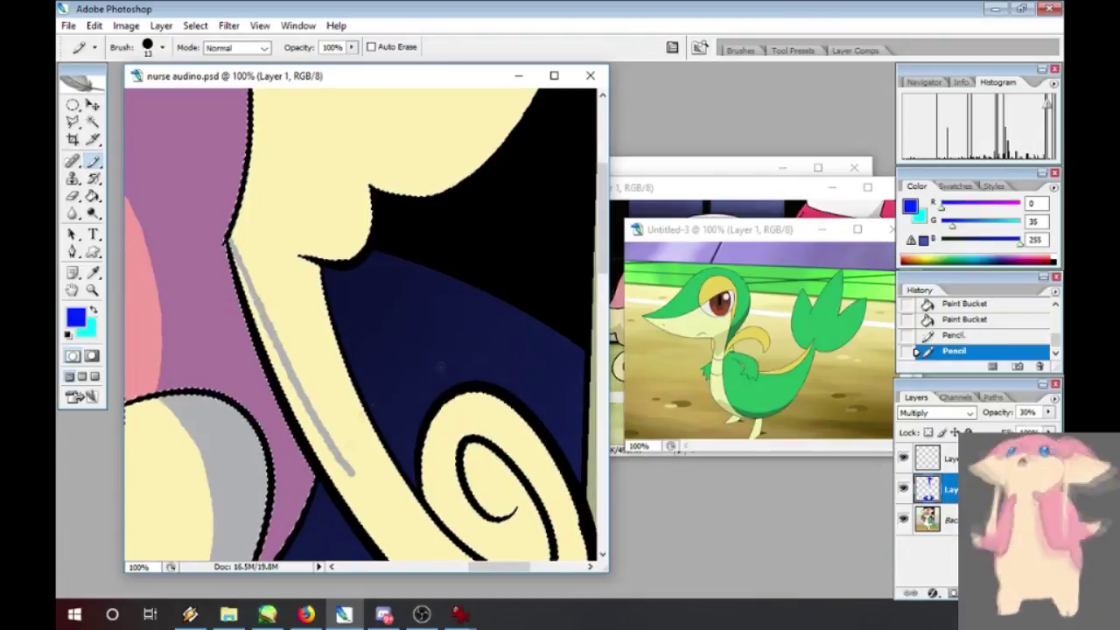
drag(604, 219, 603, 261)
mouse_move(352, 292)
mouse_down()
mouse_move(455, 422)
mouse_move(534, 471)
mouse_up()
click(93, 196)
click(309, 152)
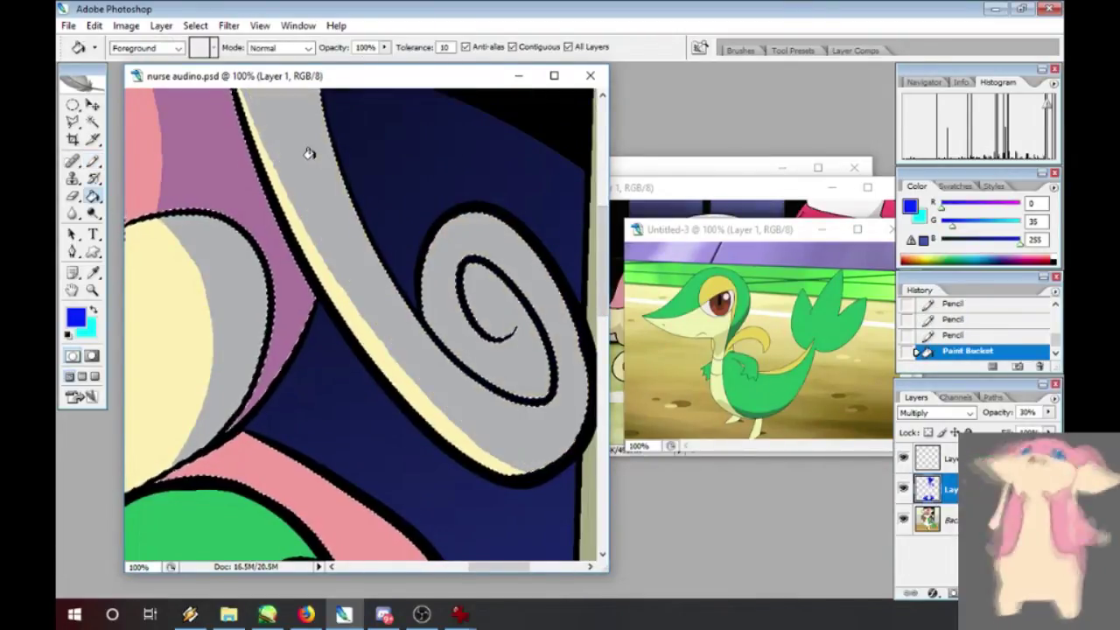
- Pencil the shadow edge down Audino's other ear above the clipboard, undoing and redrawing the first line
key(ctrl+minus)
key(ctrl+minus)
key(ctrl+minus)
key(ctrl+minus)
click(93, 289)
click(280, 204)
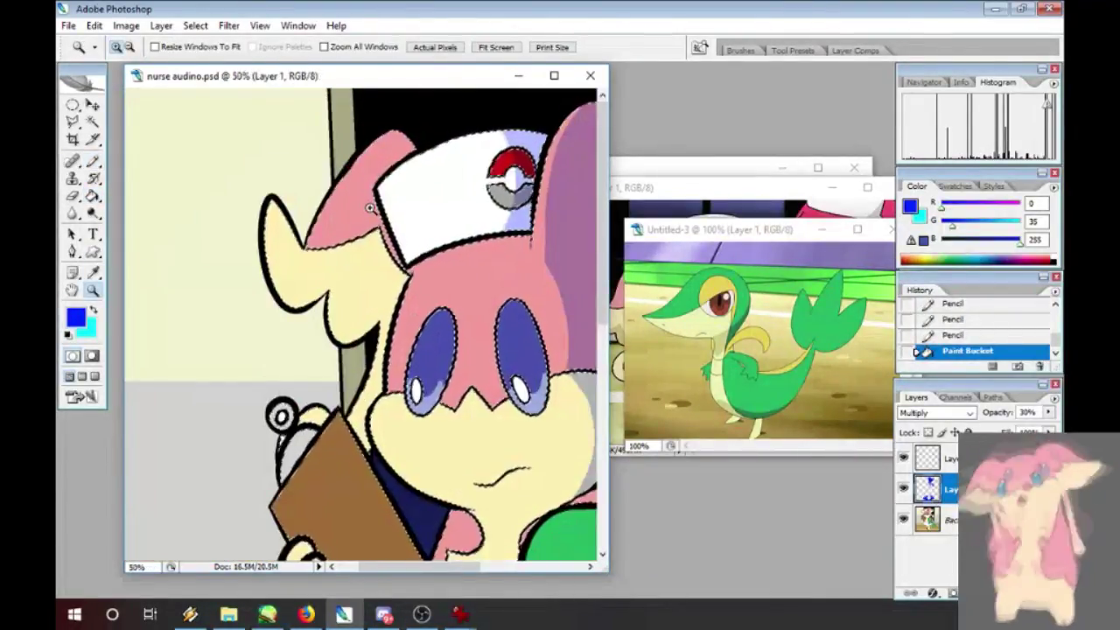
key(alt+Tab)
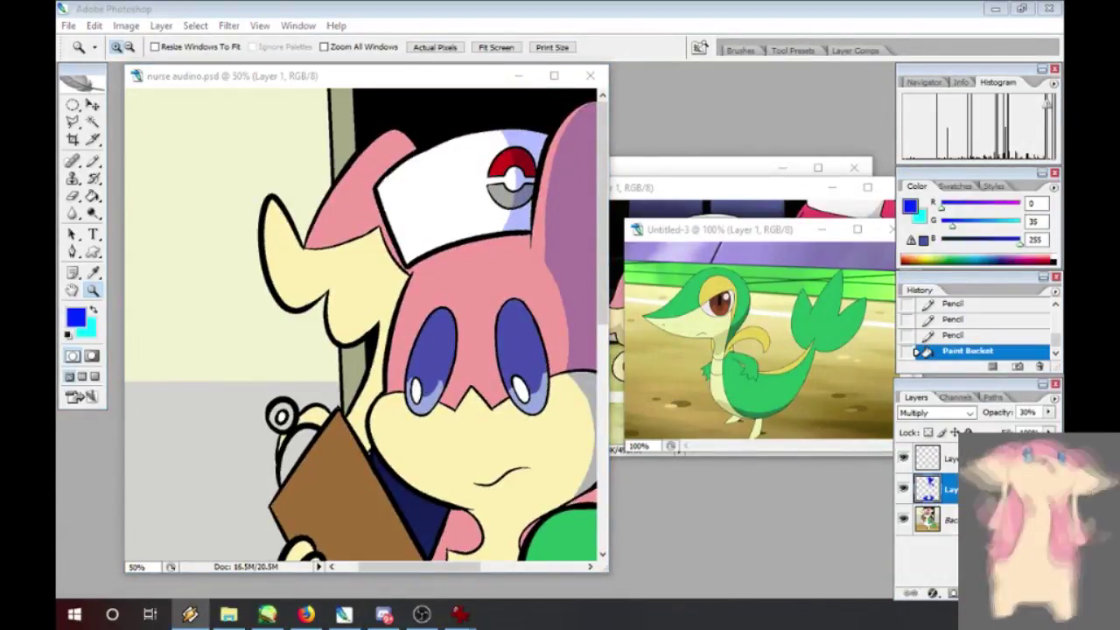
click(277, 80)
key(b)
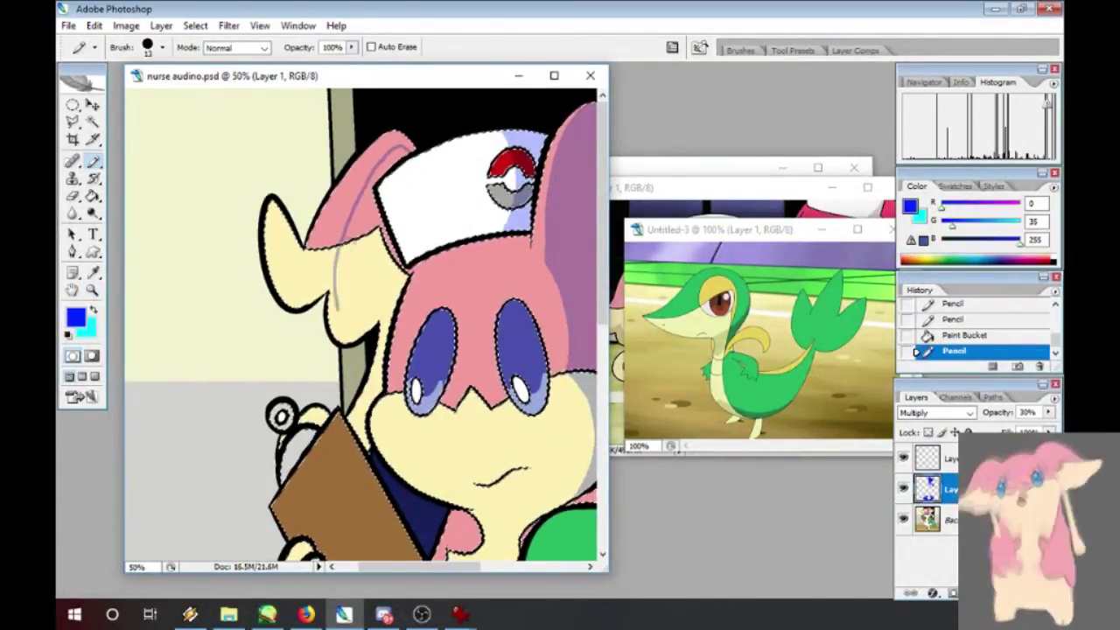
key(ctrl+z)
key(ctrl+z)
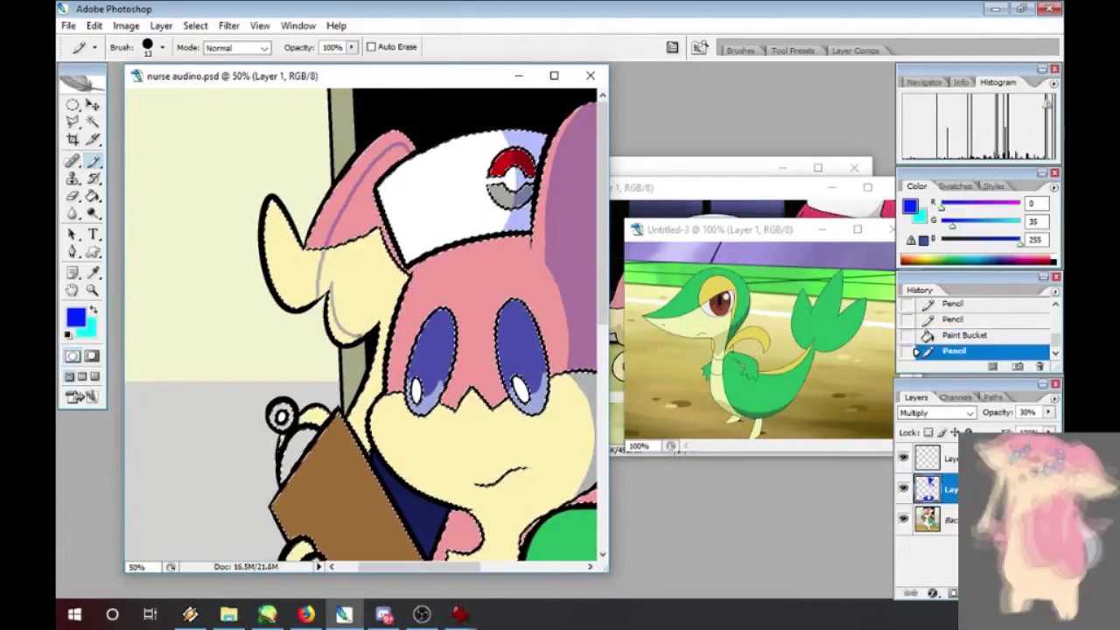
- Fill the ear above the clipboard with blue shadow, undoing the spill onto the head and closing the outline gap with the Pencil
click(92, 196)
click(367, 223)
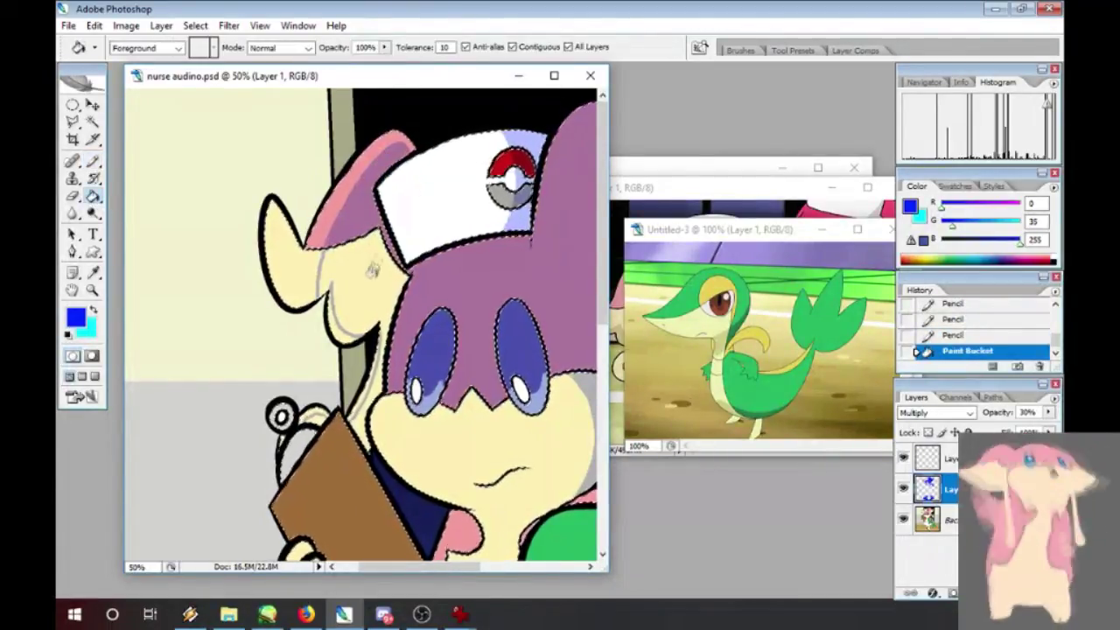
key(ctrl+z)
click(92, 161)
click(407, 266)
click(93, 196)
click(368, 226)
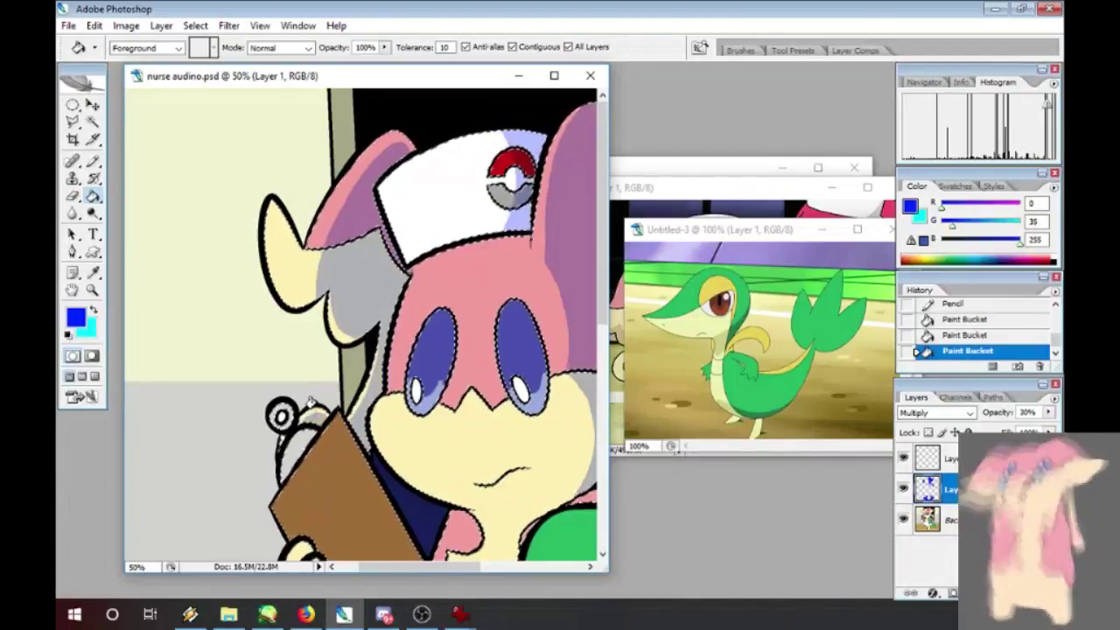
- Touch up the shadow with Pencil strokes along the ear beside the cap and down towards the clipboard
key(b)
scroll(311, 401, right, 5)
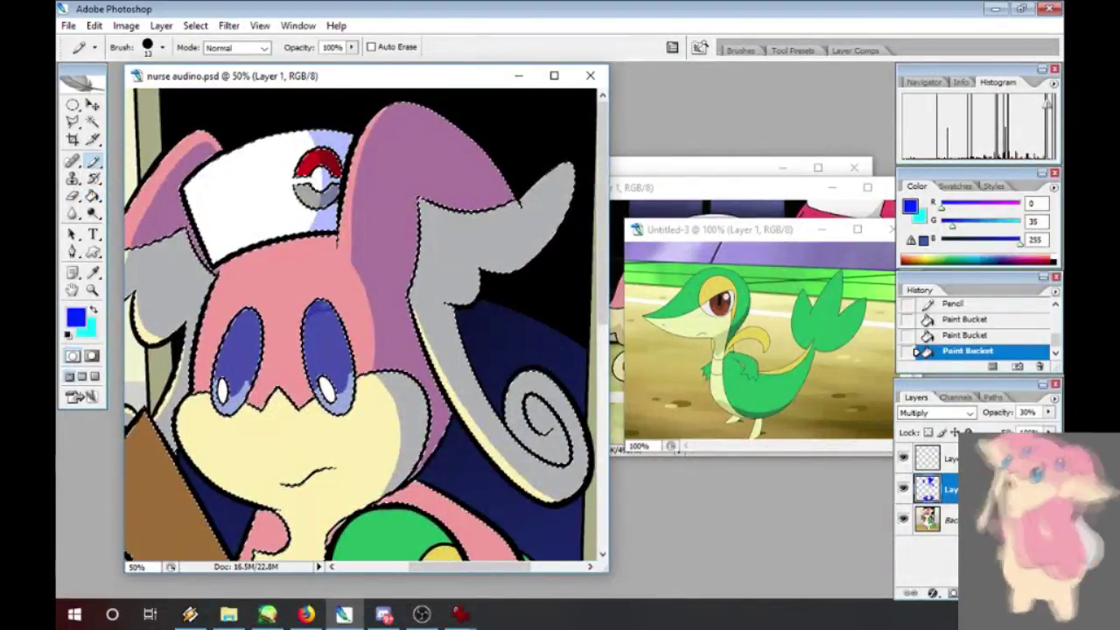
drag(179, 229, 194, 254)
drag(194, 254, 209, 270)
drag(171, 423, 175, 443)
drag(186, 324, 180, 350)
- Fill Audino's pink arm behind Snivy's head with blue shadow using the Paint Bucket
scroll(310, 350, down, 6)
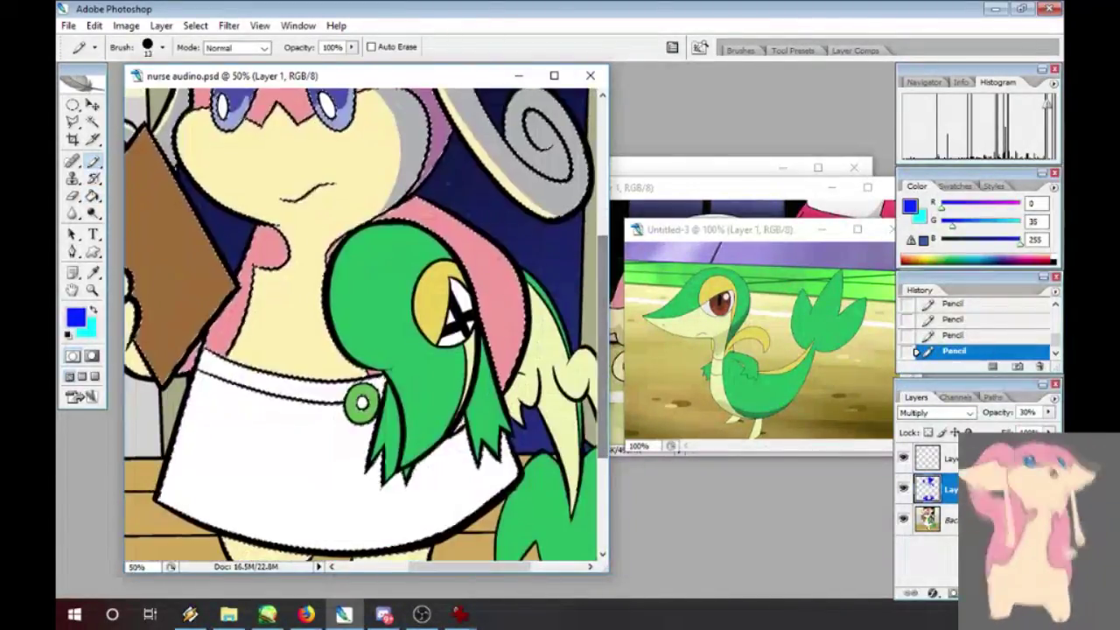
click(93, 196)
click(497, 282)
click(497, 284)
- Select Audino's cream belly with the Magic Wand and pencil a thin shadow along the underside of Snivy's head
click(93, 123)
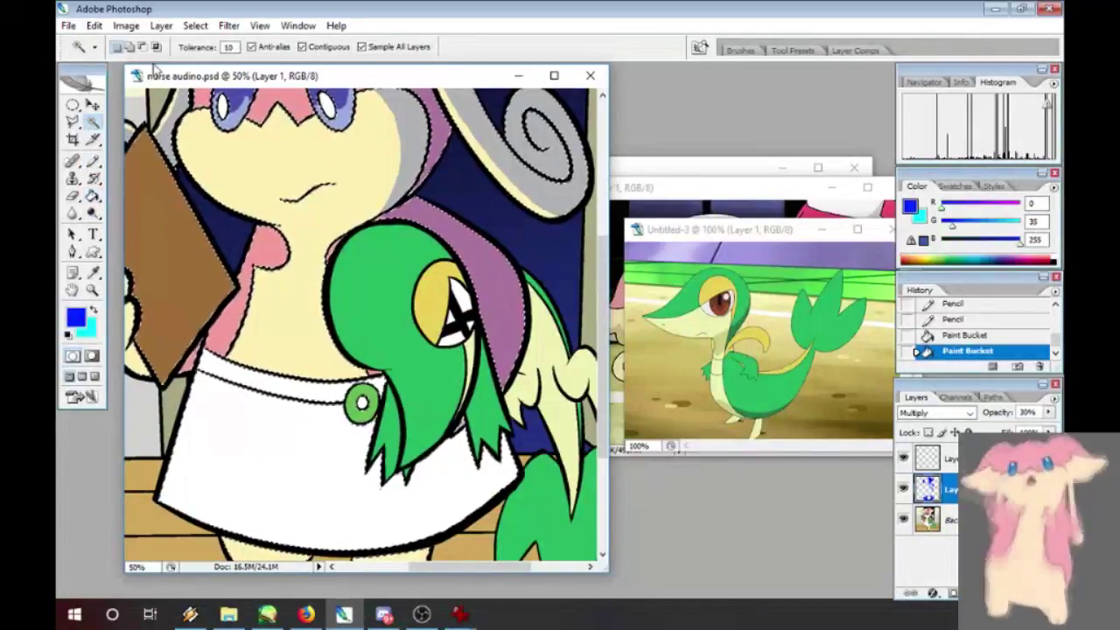
click(293, 293)
key(b)
drag(343, 359, 376, 374)
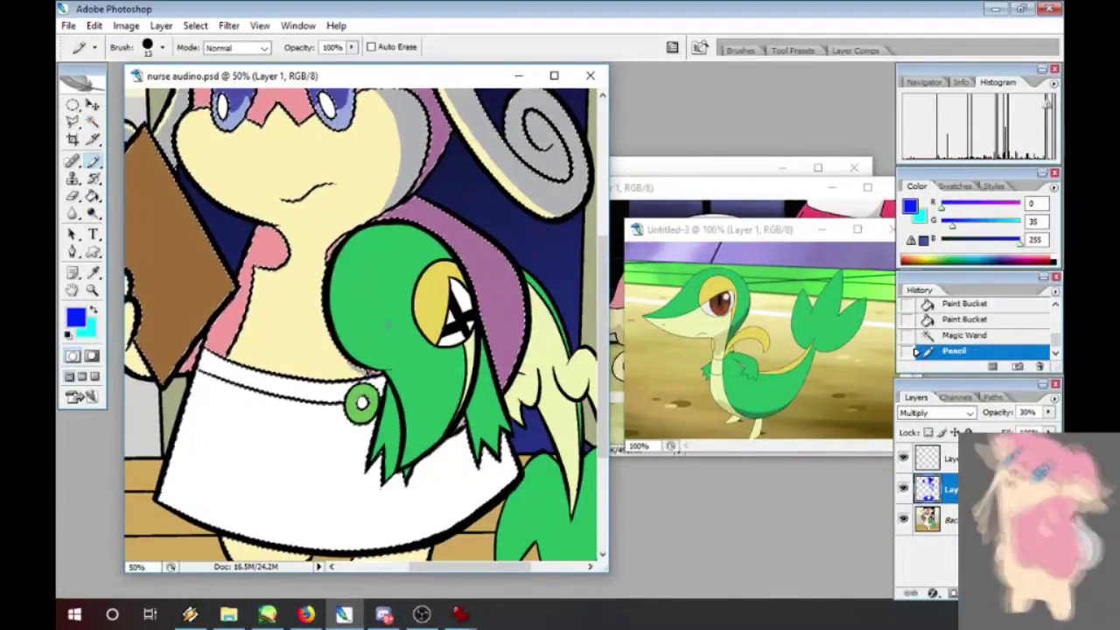
- Pencil a shadow edge down the white skirt below Snivy and fill the shaded side with blue
mouse_move(377, 459)
mouse_down()
mouse_move(372, 480)
mouse_move(391, 484)
mouse_up()
drag(393, 477, 429, 534)
key(g)
click(464, 485)
- Pencil a shadow edge under the skirt and down Audino's front leg and foot, and fill the shaded side with blue
scroll(464, 437, down, 6)
key(b)
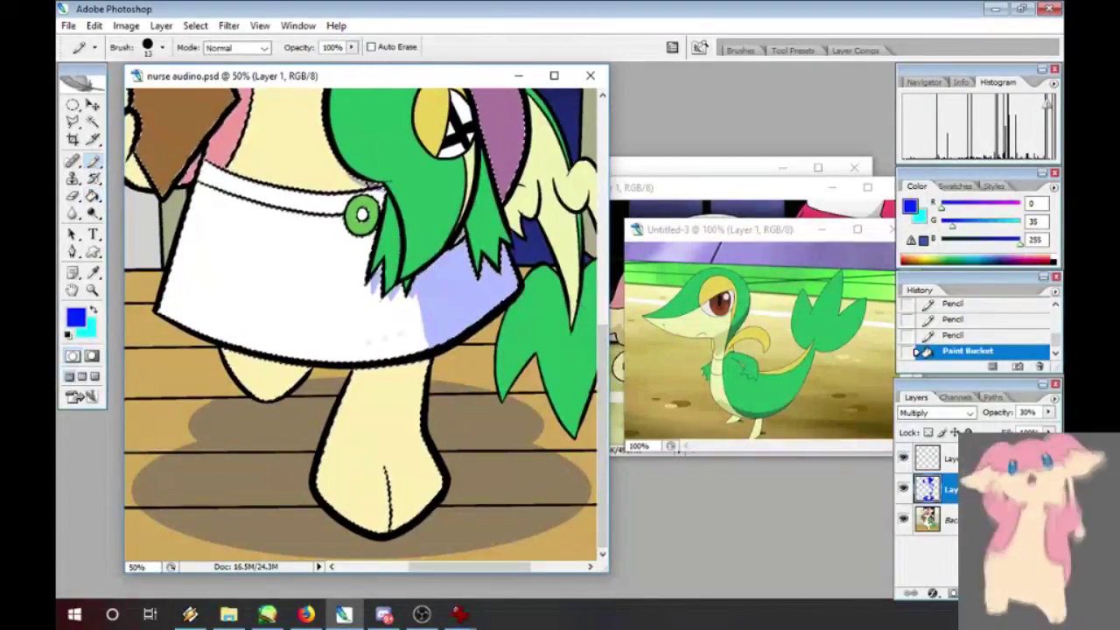
mouse_move(358, 374)
mouse_down()
mouse_move(423, 502)
mouse_move(405, 525)
mouse_up()
key(g)
click(415, 470)
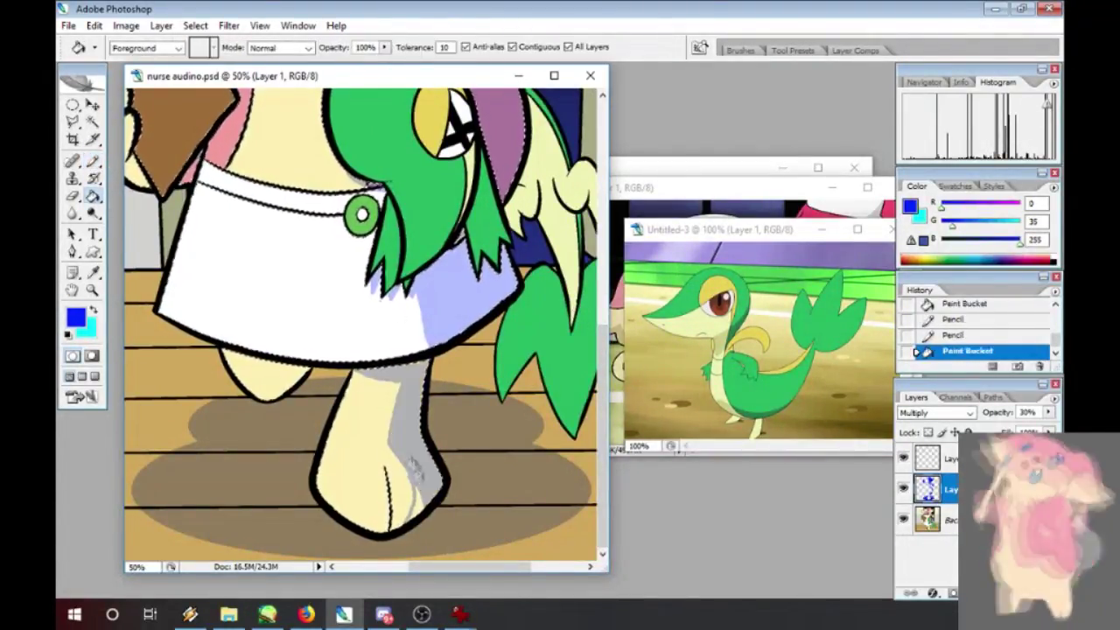
click(420, 500)
- Pencil a shadow edge on Audino's raised back foot and fill its inner side with blue
key(b)
drag(266, 361, 264, 398)
key(g)
click(281, 369)
key(b)
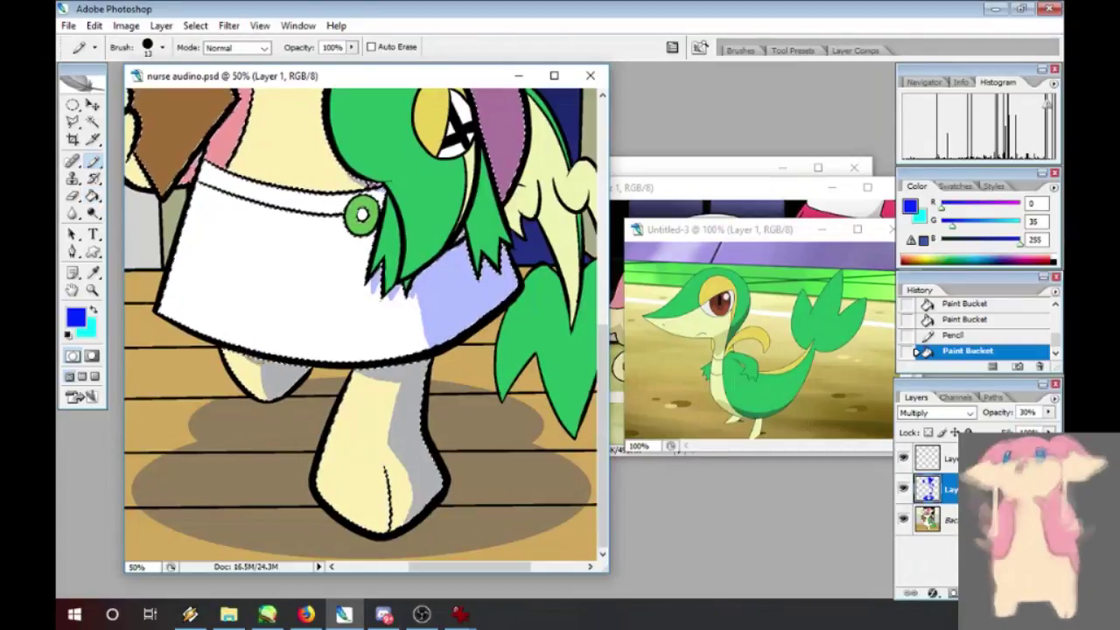
click(268, 392)
- Pencil shadows on the hand holding the clipboard and fill the pink fur below the clipboard's lower corner with blue
scroll(240, 324, left, 4)
scroll(240, 325, up, 2)
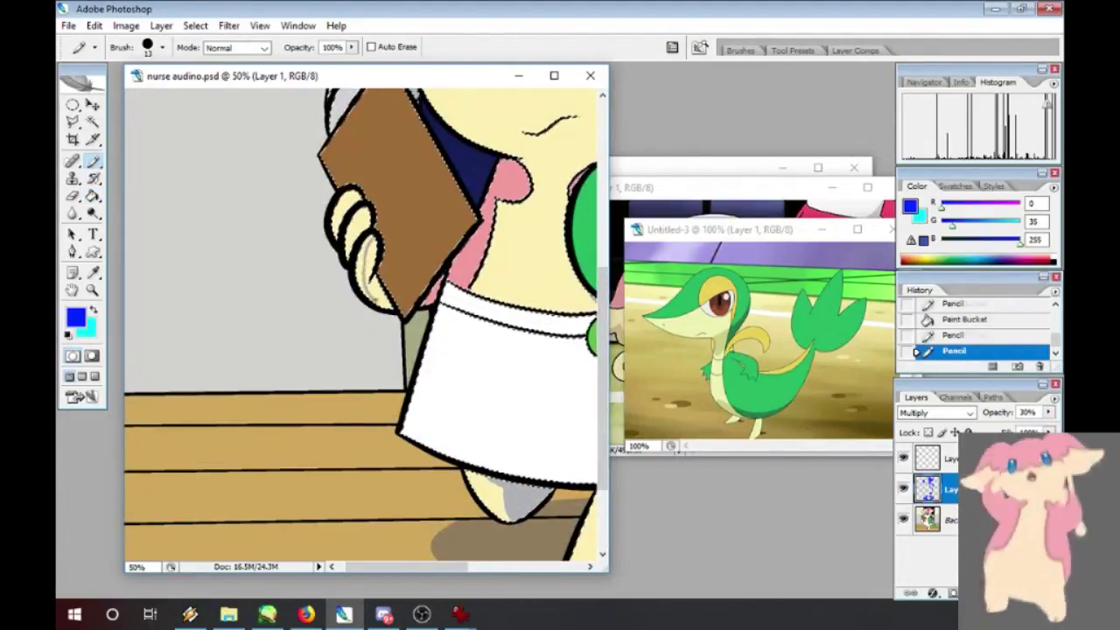
key(ctrl+z)
drag(371, 279, 381, 291)
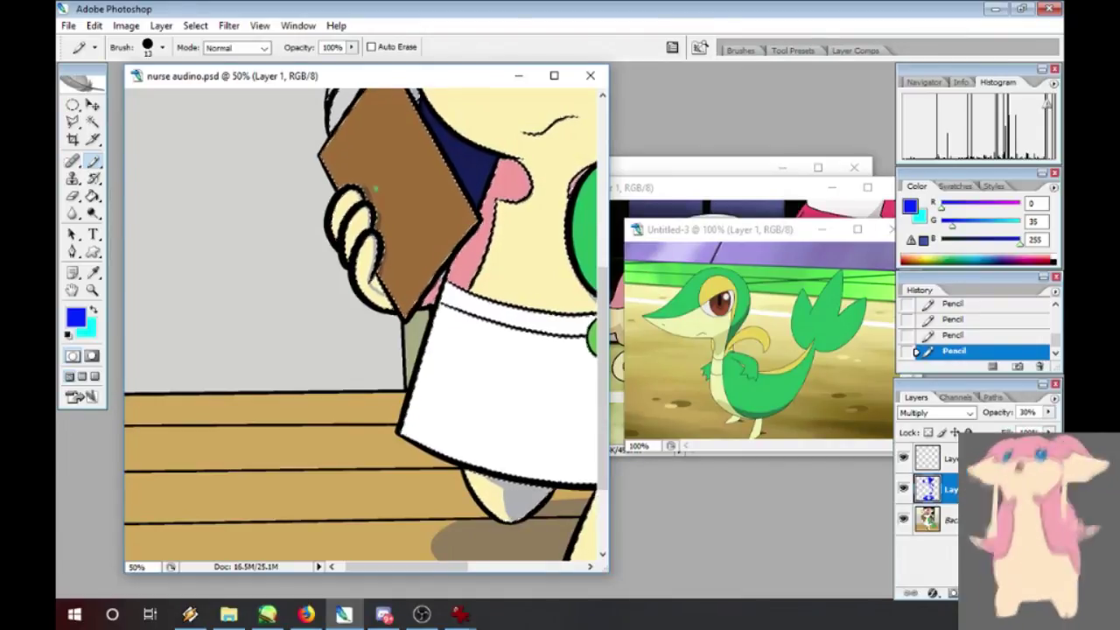
key(g)
click(415, 284)
key(alt+Tab)
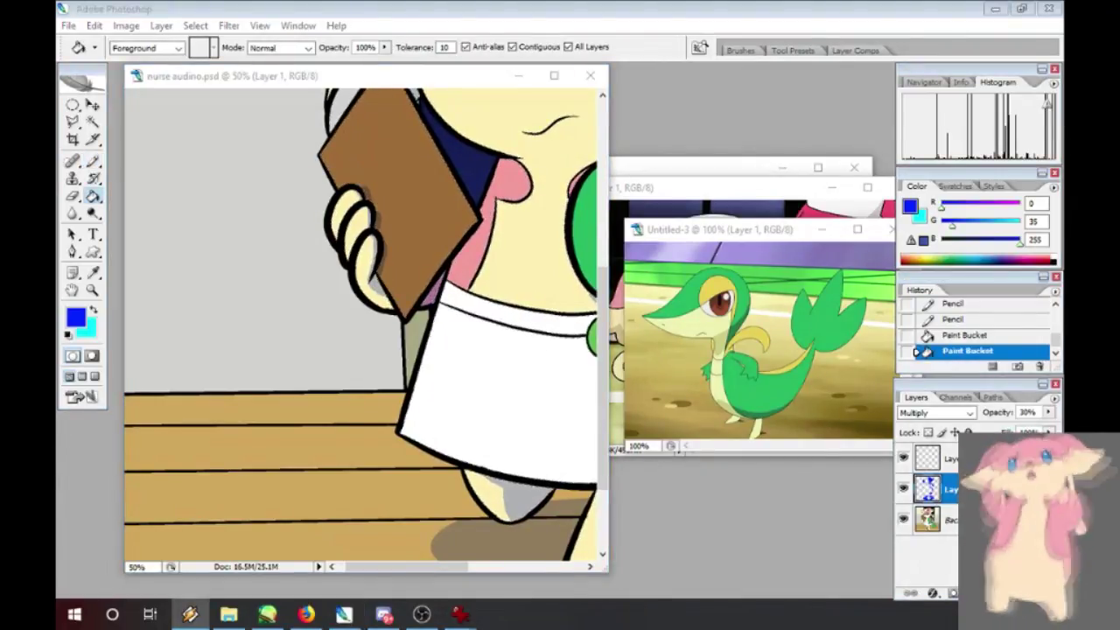
- Pencil diagonal shading streaks across the brown clipboard and fill its lower part with blue shadow
drag(603, 273, 603, 241)
key(b)
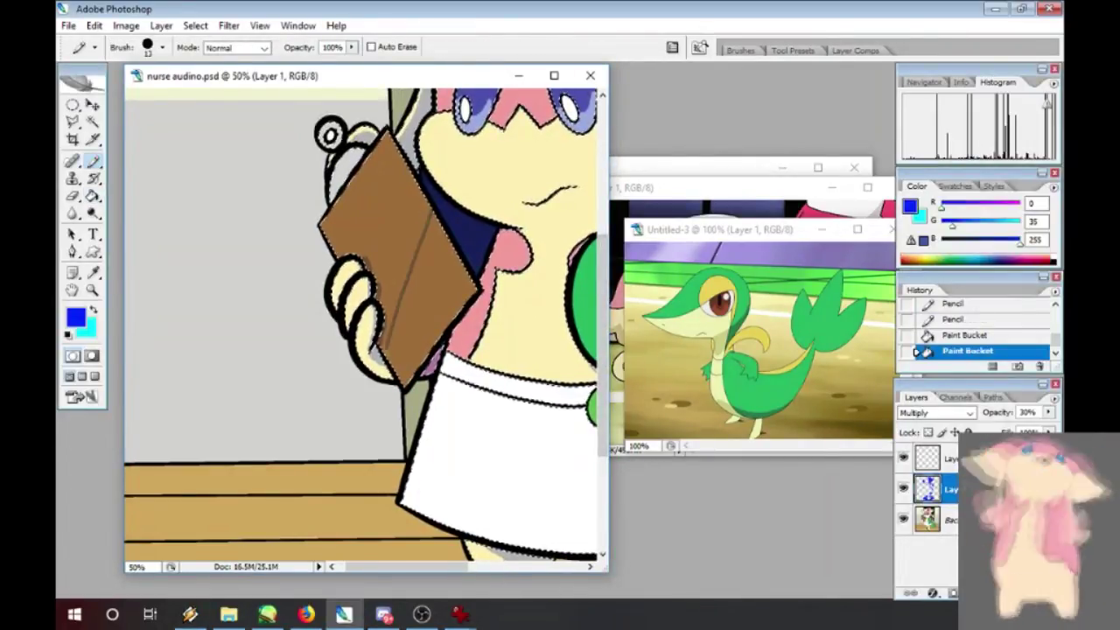
drag(387, 349, 383, 354)
drag(425, 201, 399, 301)
drag(415, 188, 388, 278)
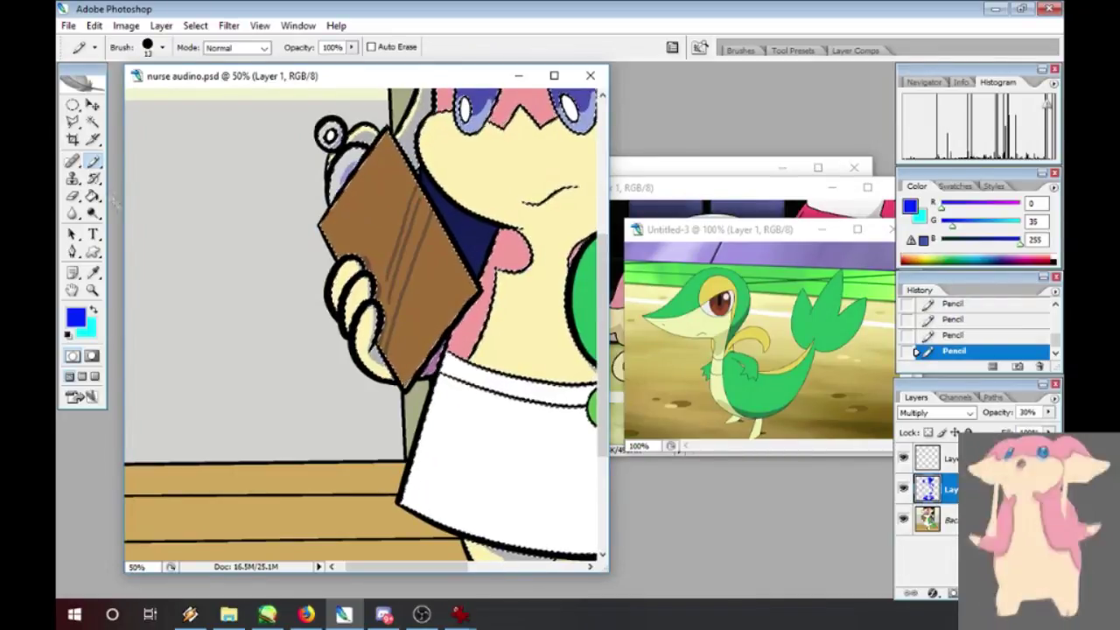
key(g)
click(425, 285)
- Switch the colour to cyan (RGB 0, 252, 255) and pencil highlights along the clipboard's outer edges on Layer 2
key(x)
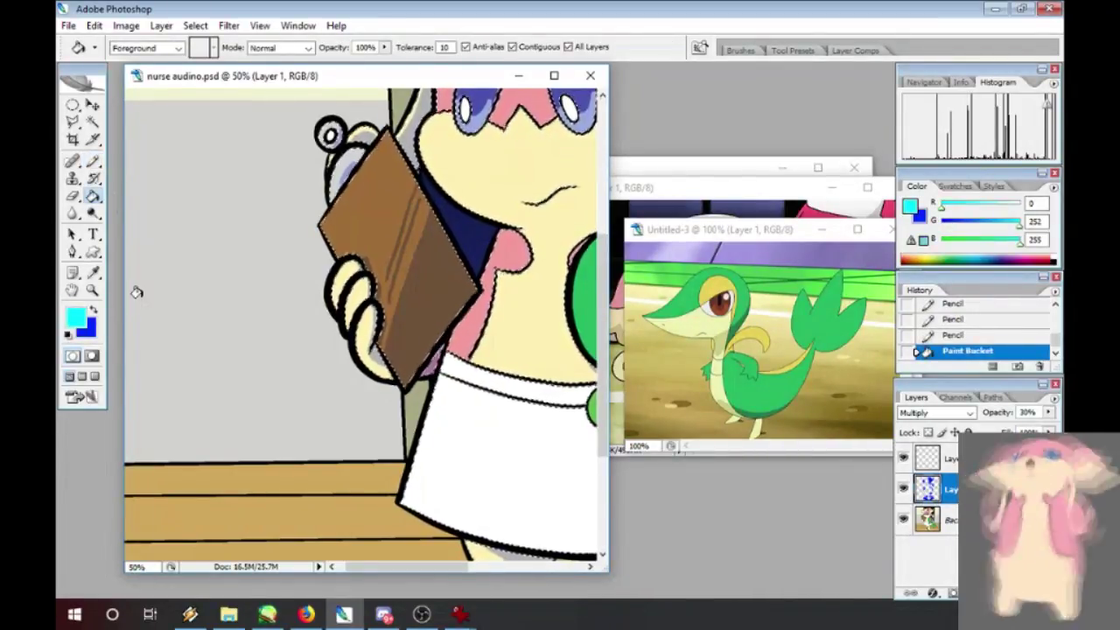
key(b)
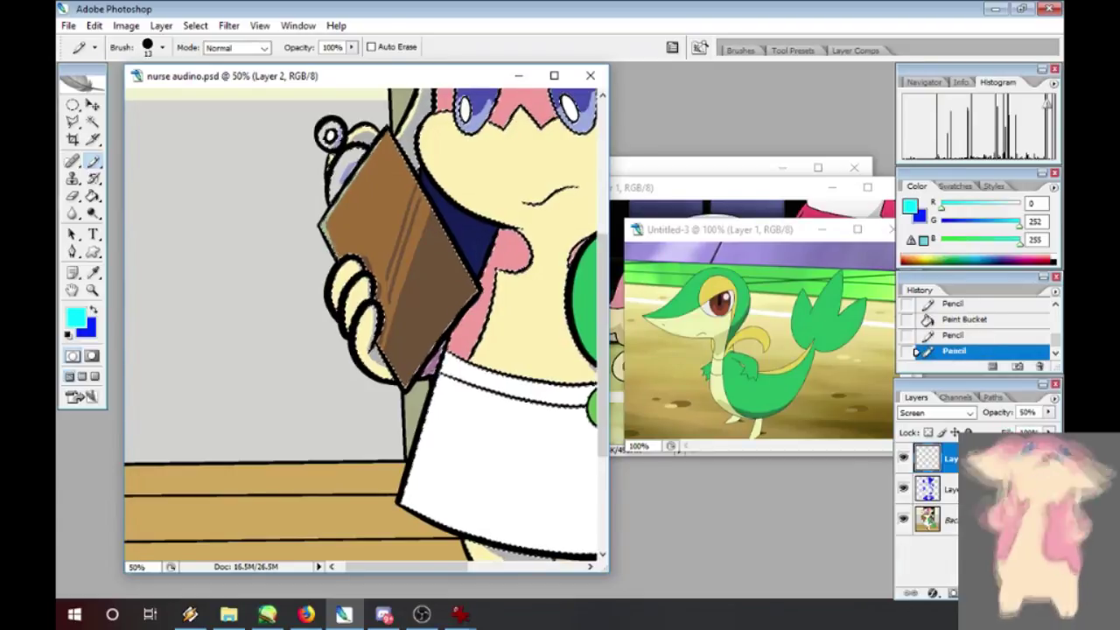
scroll(363, 324, up, 5)
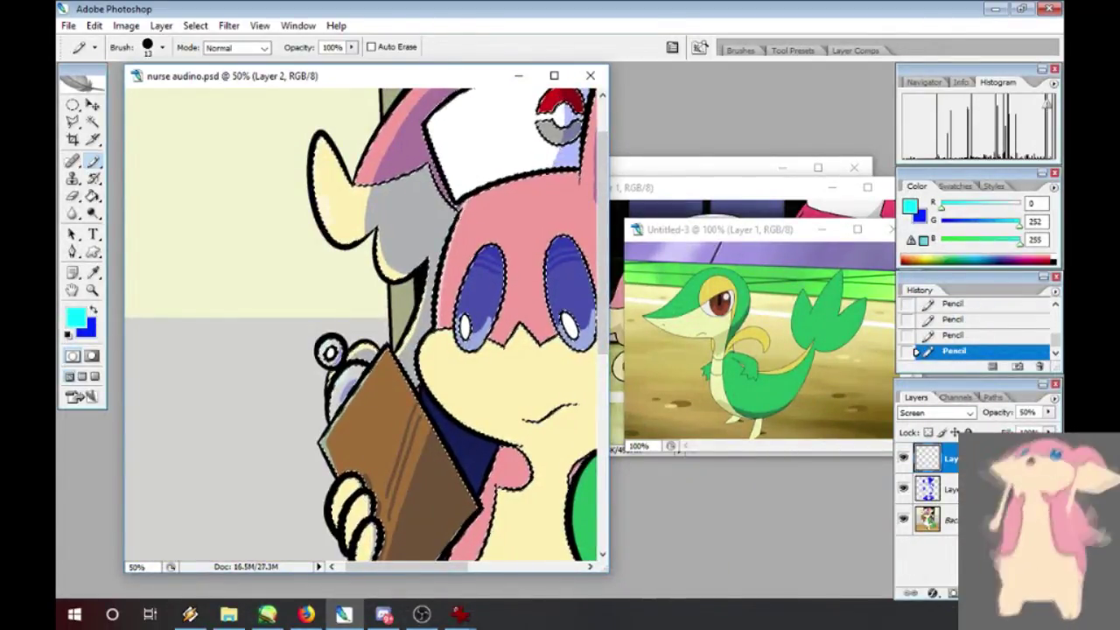
- Pencil cyan highlights into both of Audino's eyes and onto the ear and cheek on Layer 2
scroll(363, 324, up, 2)
scroll(364, 323, down, 3)
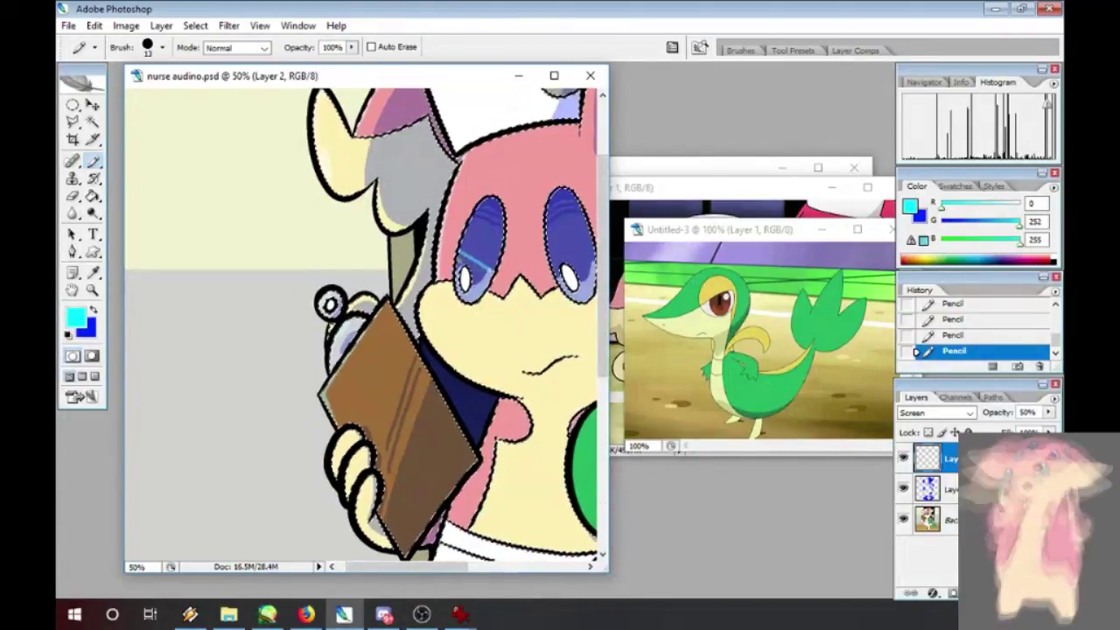
scroll(469, 276, right, 3)
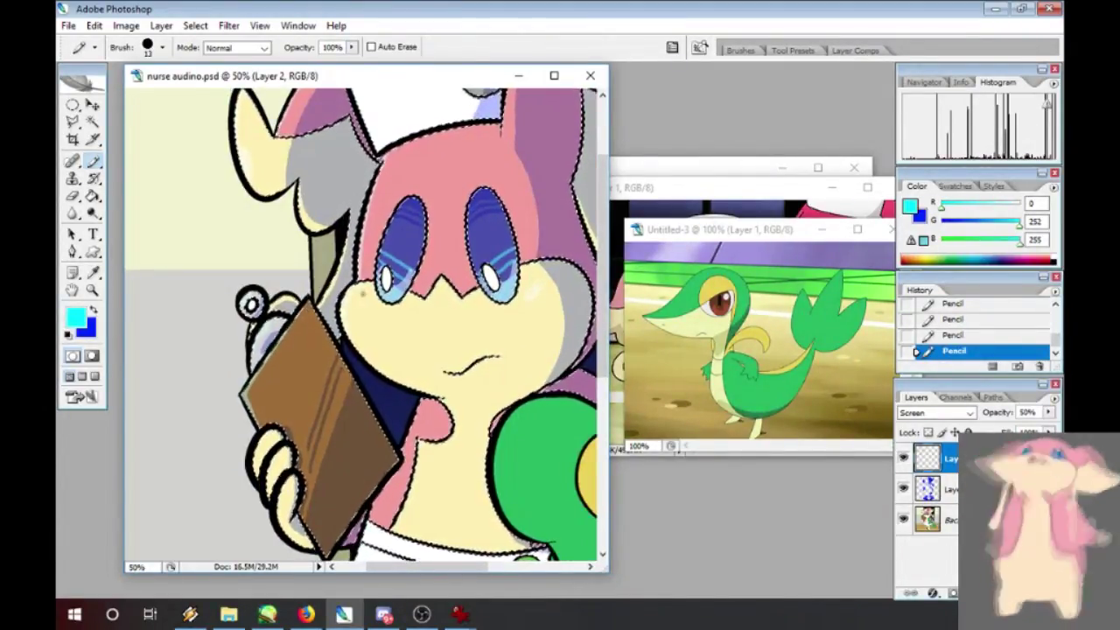
- Pencil small cyan highlights onto Audino's cheeks, forehead, pink collar fur and ears on Layer 2
scroll(363, 324, down, 2)
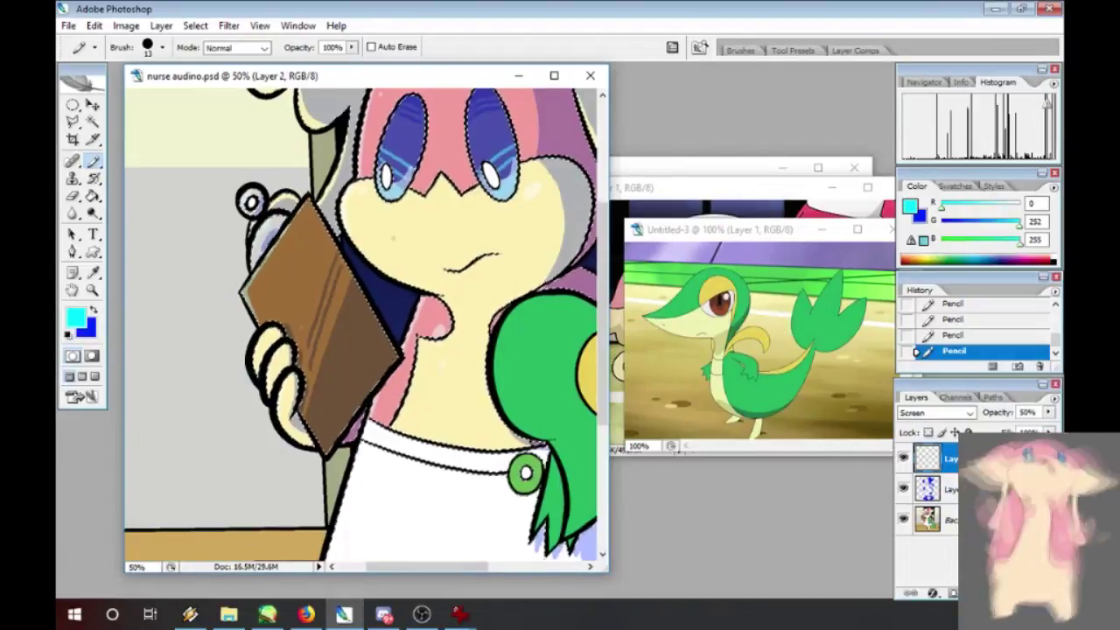
drag(467, 567, 519, 602)
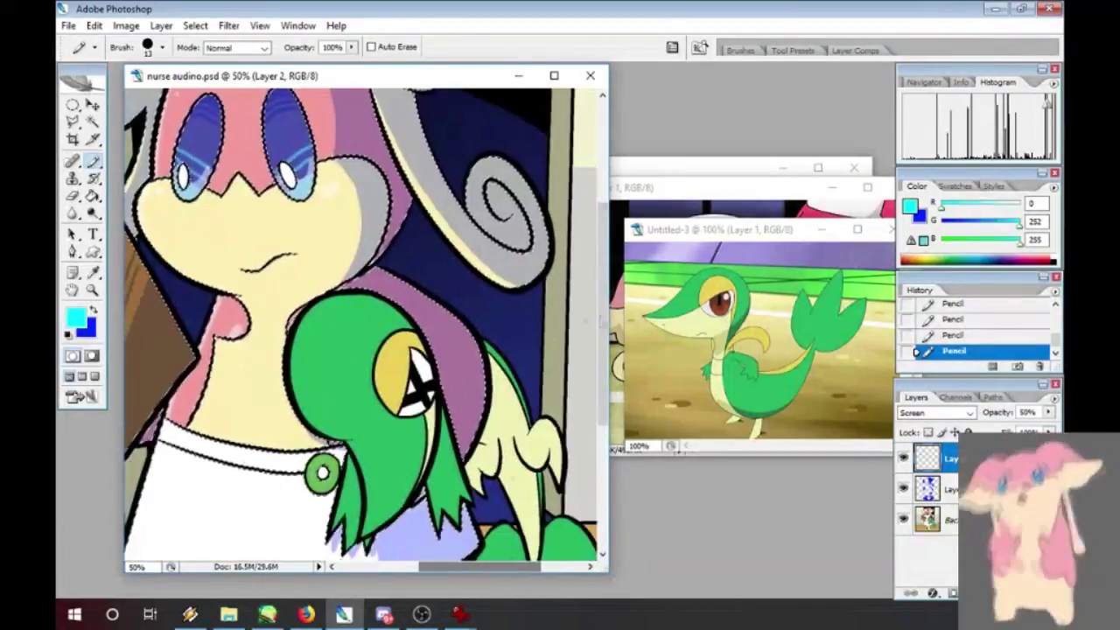
drag(602, 346, 603, 285)
scroll(604, 284, down, 7)
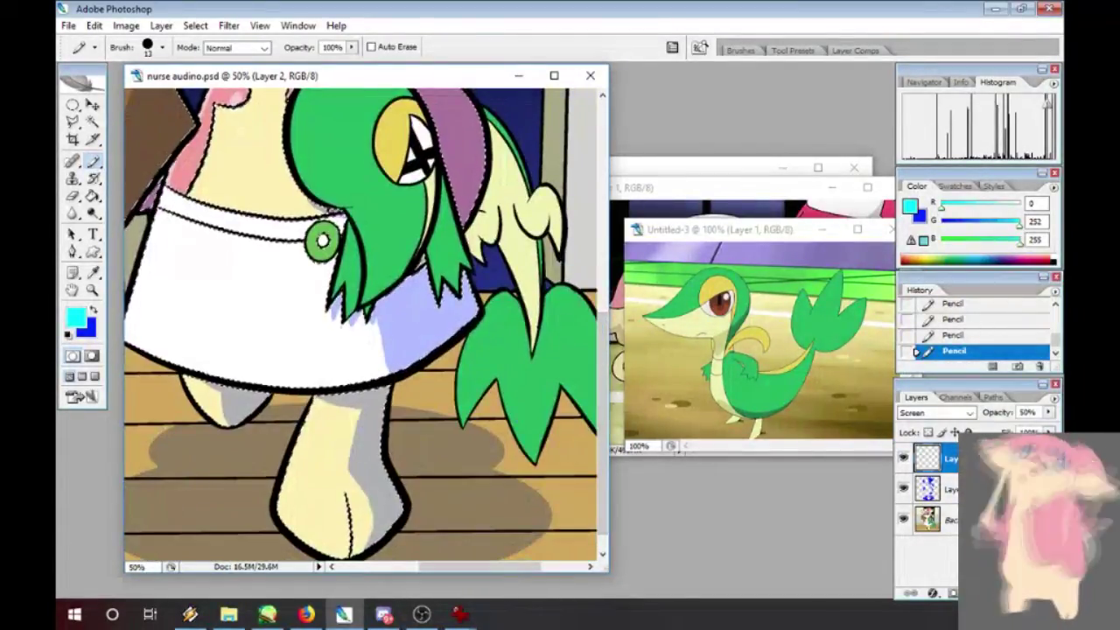
scroll(363, 323, up, 8)
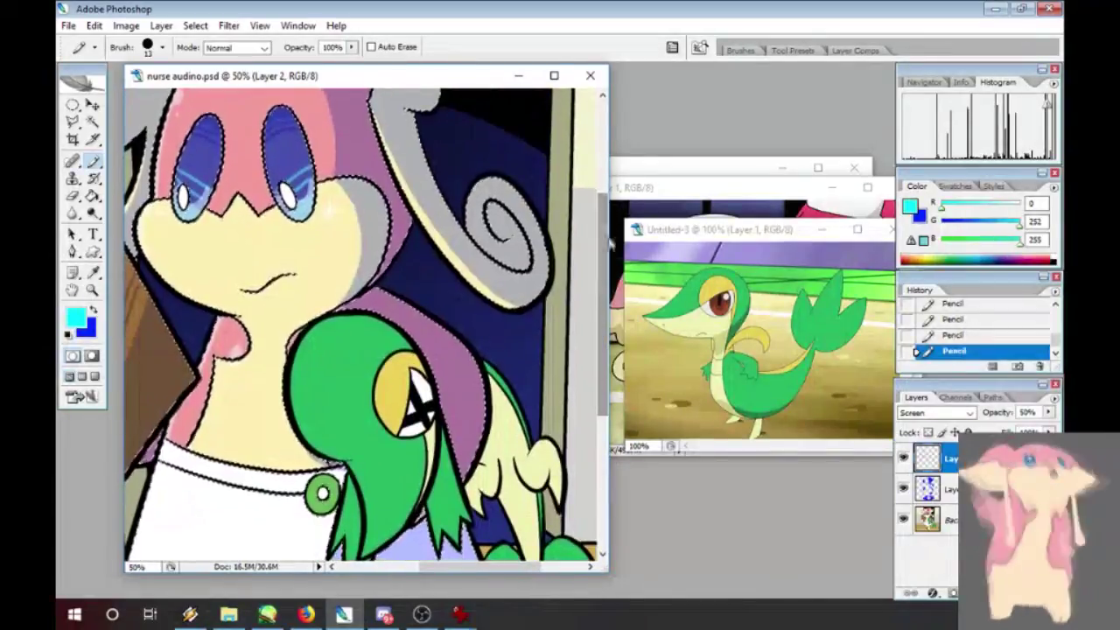
scroll(411, 551, up, 2)
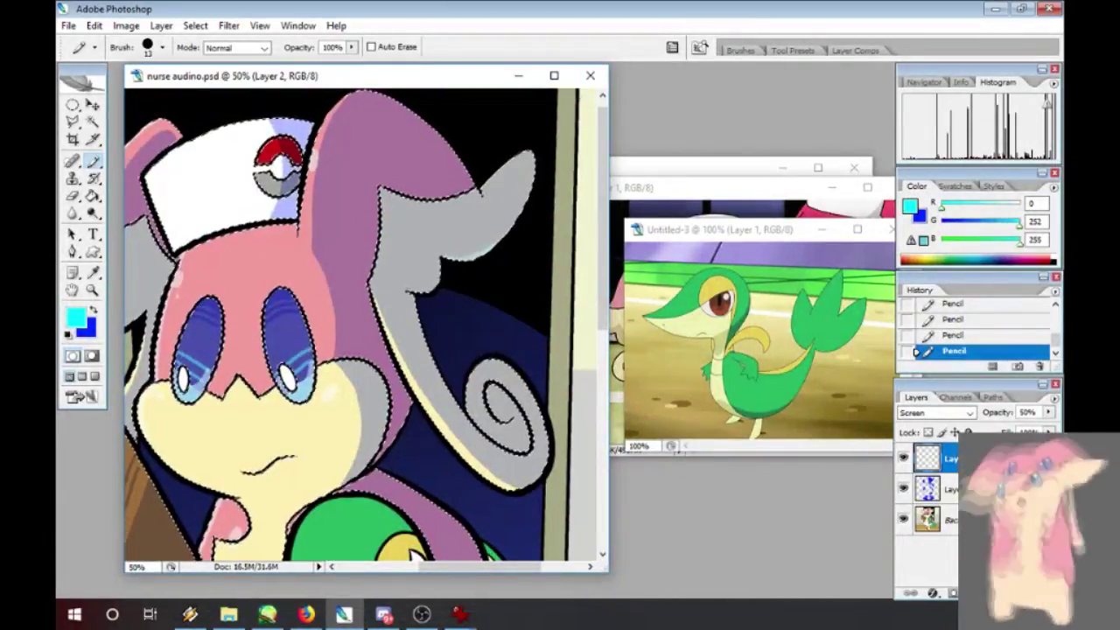
scroll(411, 553, left, 4)
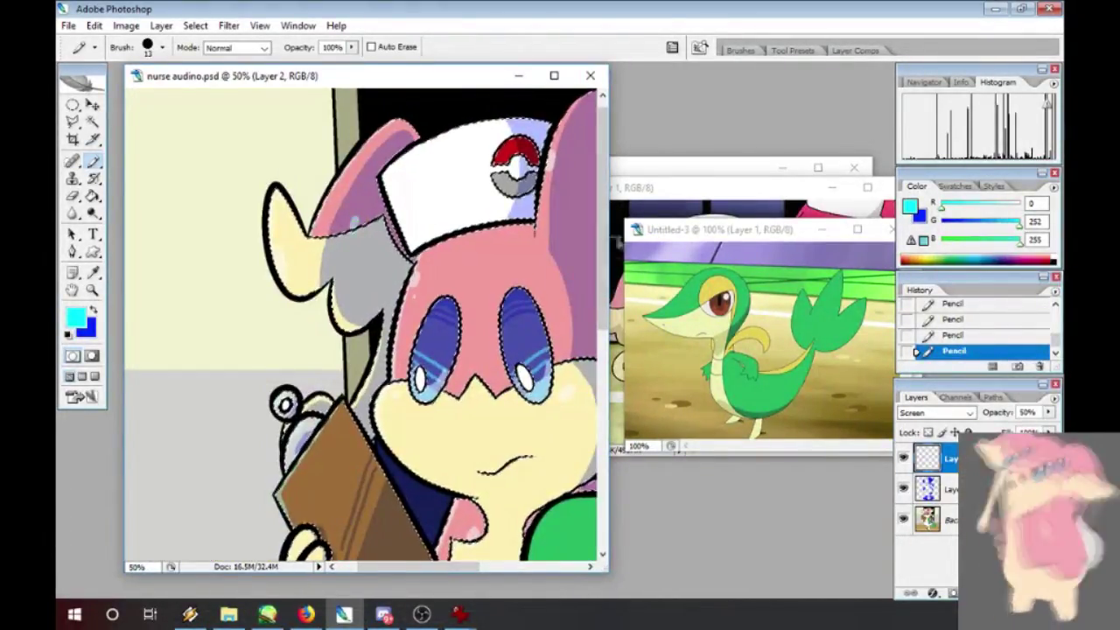
scroll(492, 565, down, 8)
scroll(493, 565, right, 3)
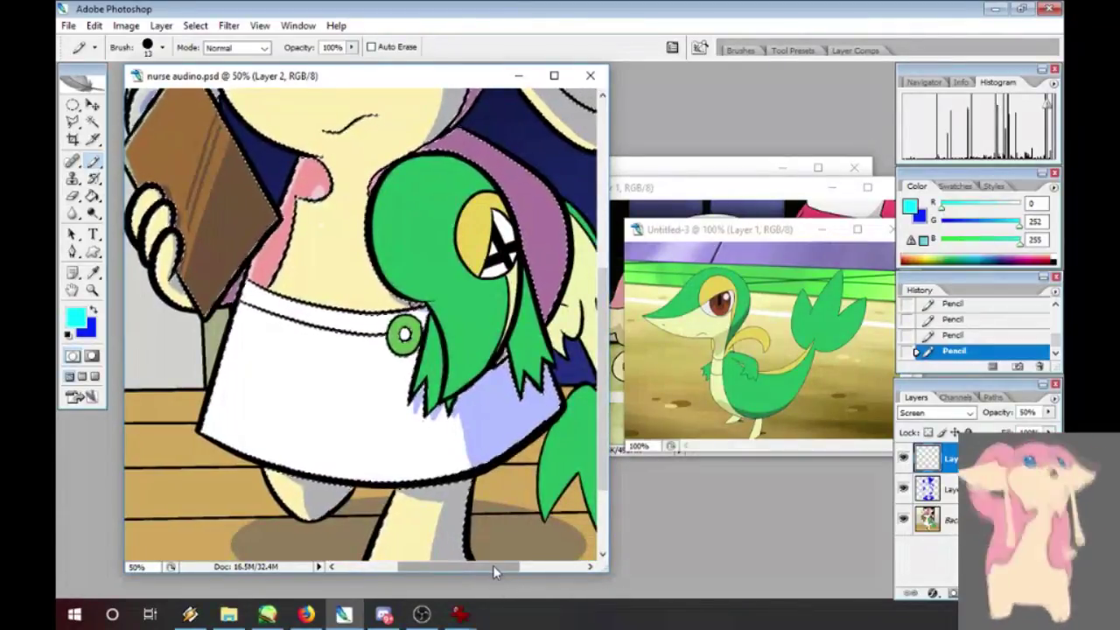
- Select Snivy's green areas with the Magic Wand and pencil cyan highlights onto the outer curve of its head
key(w)
click(461, 324)
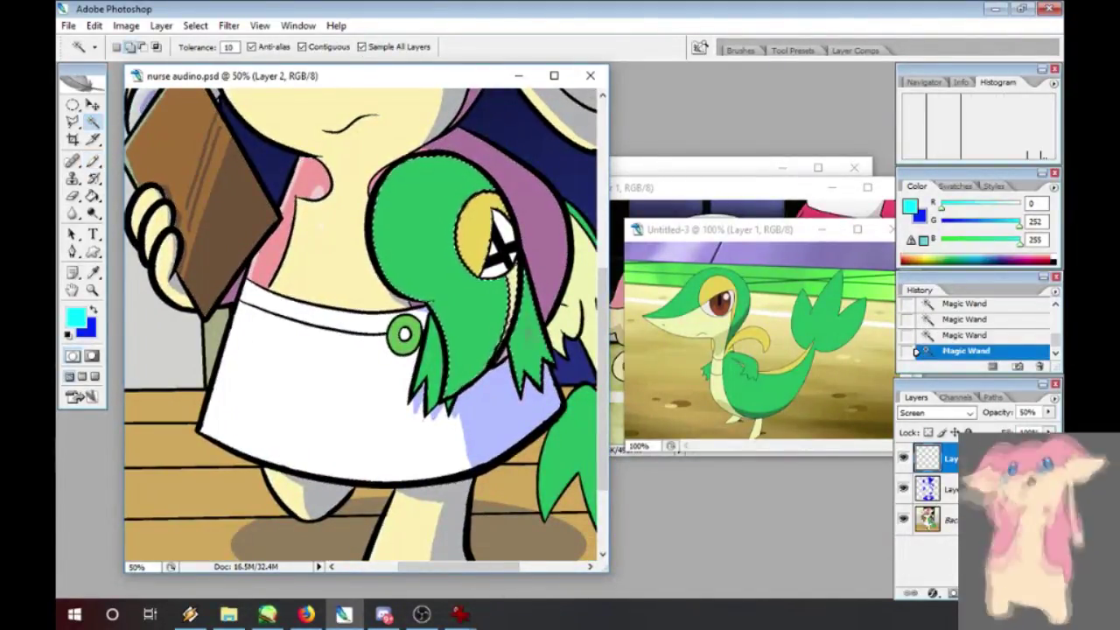
drag(522, 581, 530, 577)
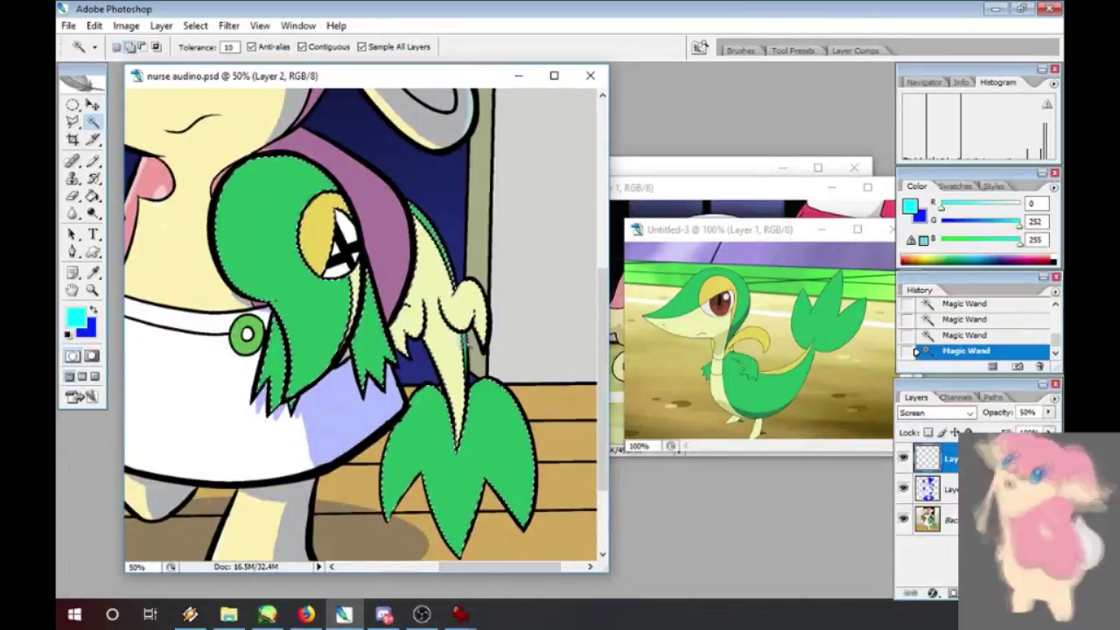
click(94, 162)
mouse_move(224, 192)
mouse_down()
mouse_move(262, 159)
mouse_move(222, 229)
mouse_up()
click(243, 244)
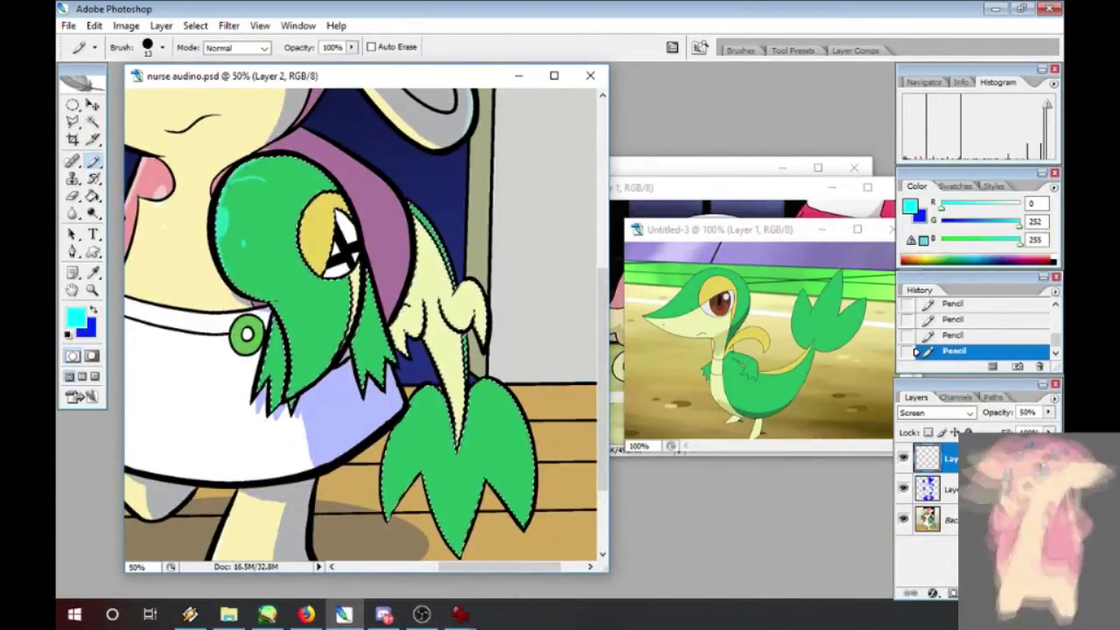
- Erase parts of Snivy's upper head highlight and pencil cyan highlights onto its head, tail leaves and yellow eye patch
click(73, 196)
drag(243, 169, 255, 186)
mouse_move(255, 167)
mouse_down()
mouse_move(269, 187)
mouse_move(254, 179)
mouse_up()
click(93, 163)
drag(257, 168, 269, 184)
drag(269, 175, 273, 185)
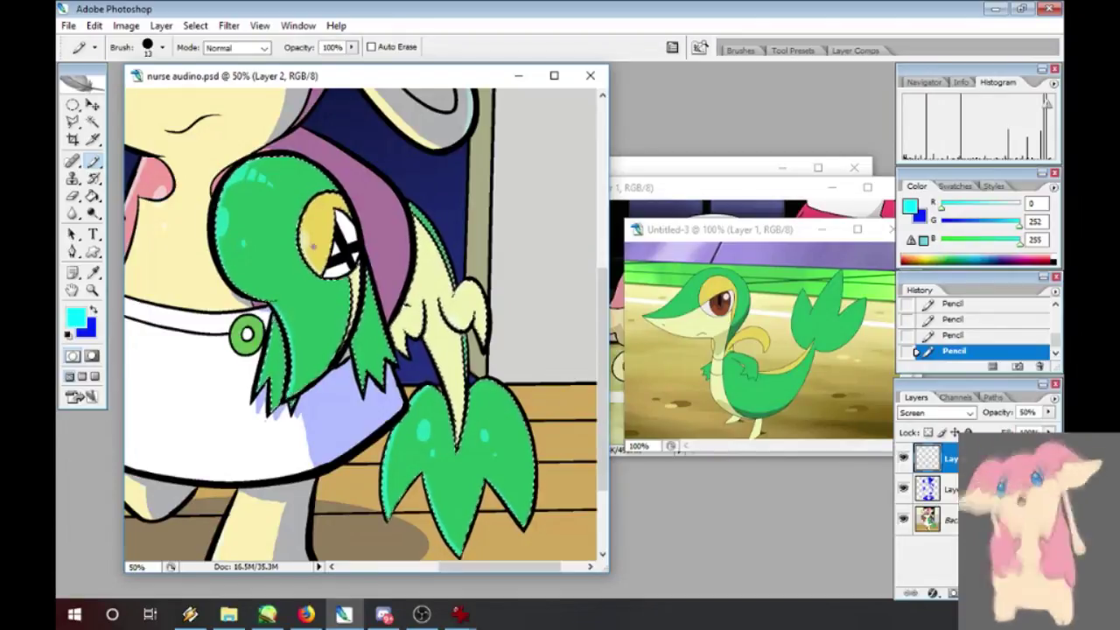
- On Layer 1, outline shadows on Snivy's head in blue (RGB 0, 35, 255) and fill the back of the head, green tufts and eye patch
key(x)
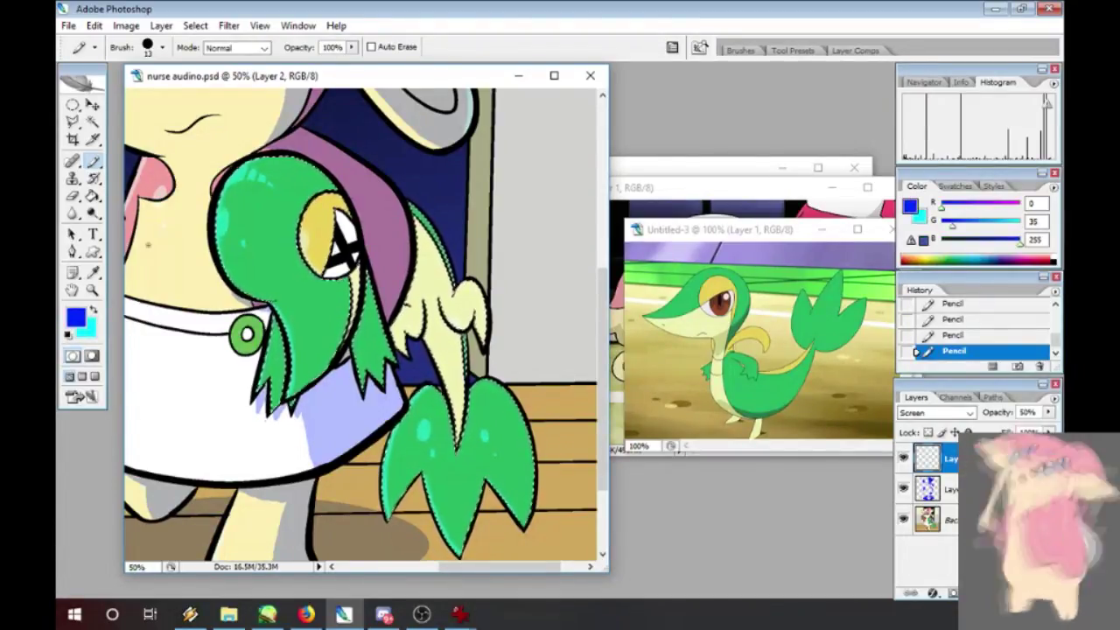
key(alt+Tab)
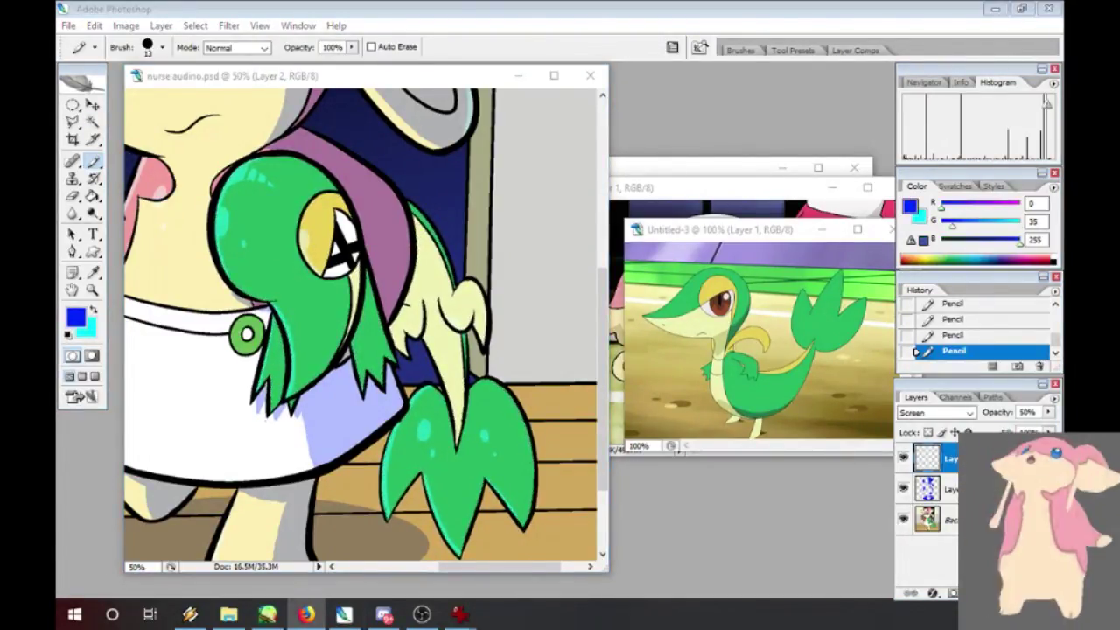
click(950, 489)
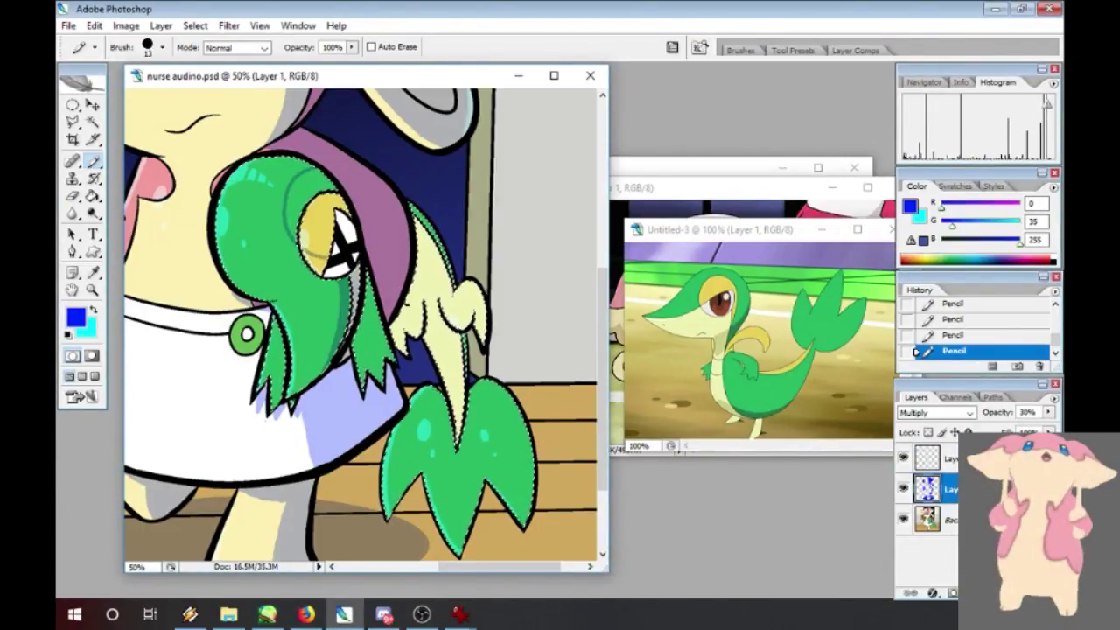
click(95, 196)
click(278, 346)
click(375, 323)
click(345, 319)
click(320, 234)
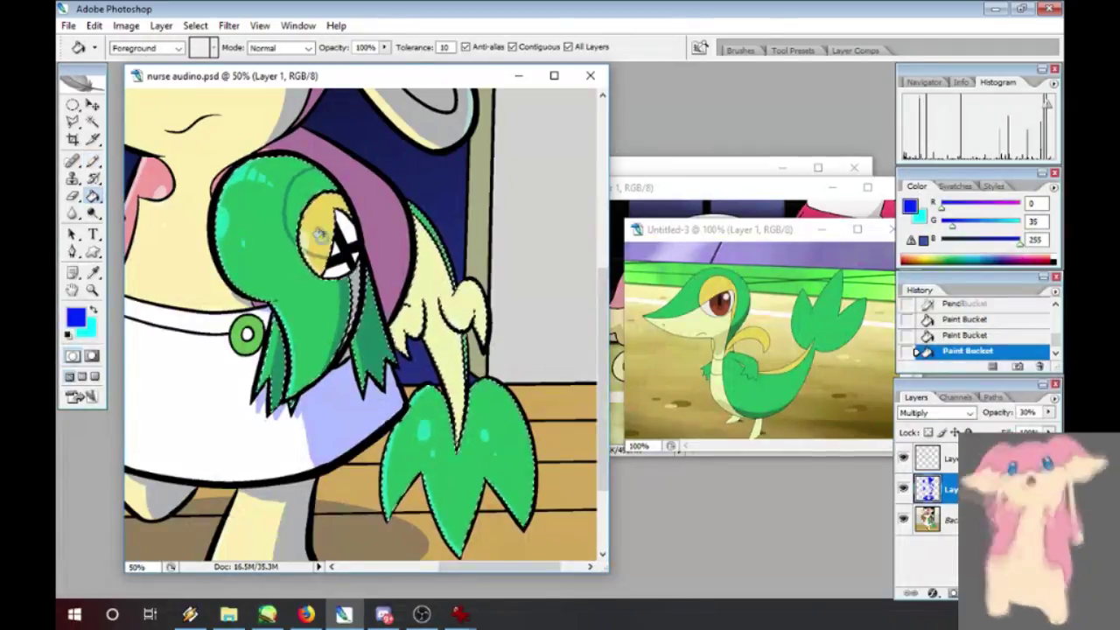
- Pencil shadow boundaries on Snivy's cream body and leafy tail on Layer 1 and fill the shaded parts with blue
click(94, 161)
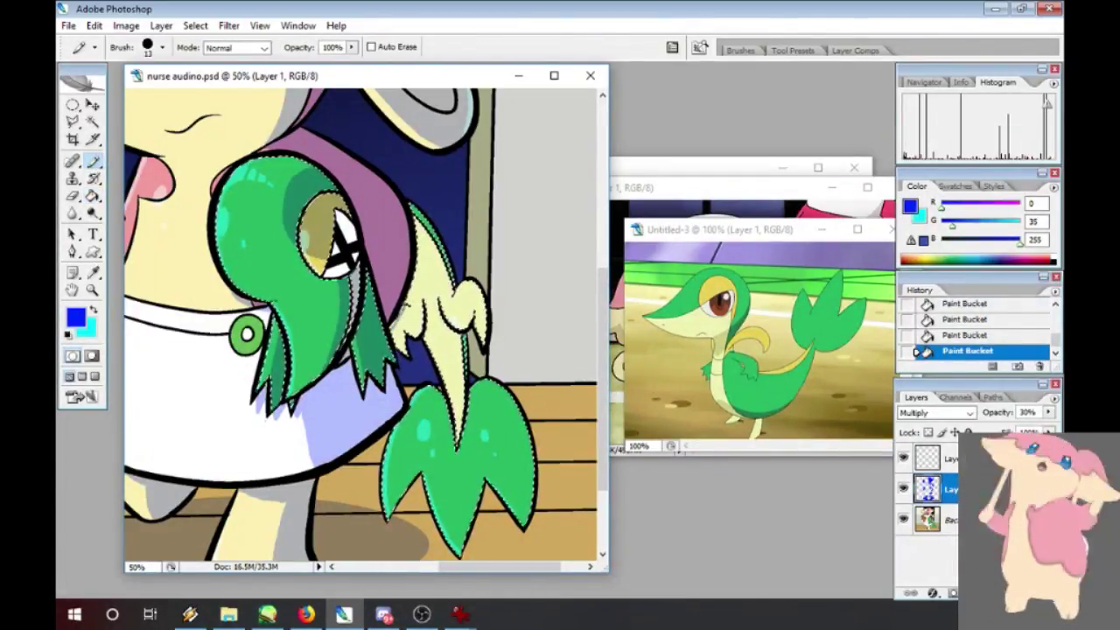
mouse_move(414, 279)
mouse_down()
mouse_move(424, 305)
mouse_move(466, 332)
mouse_up()
mouse_move(440, 293)
mouse_down()
mouse_move(471, 309)
mouse_move(484, 340)
mouse_up()
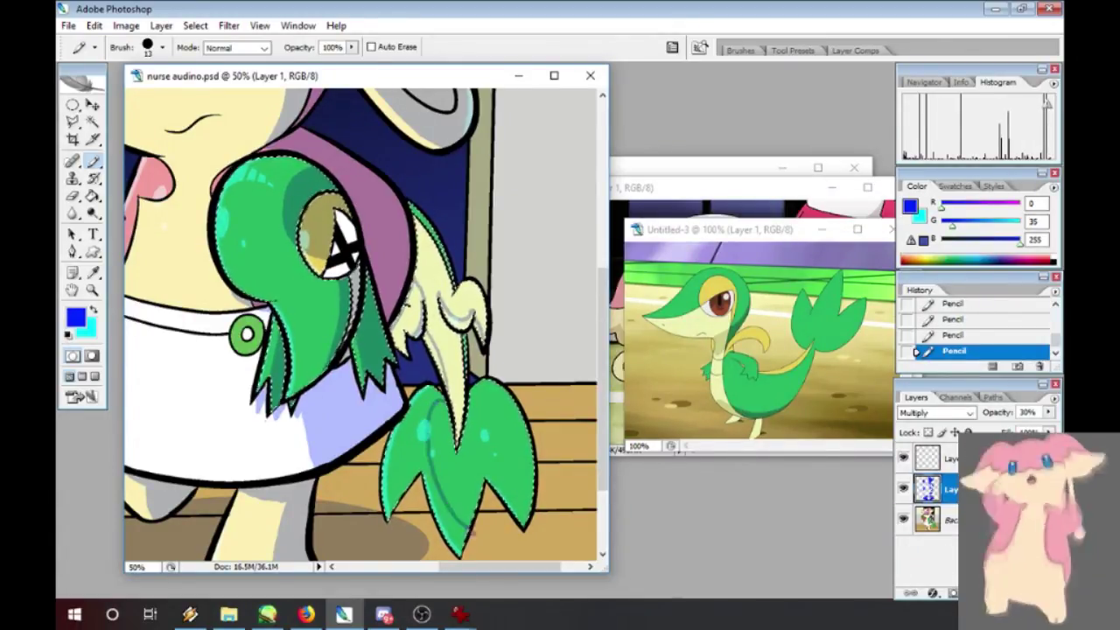
click(93, 197)
click(434, 267)
click(472, 301)
click(453, 363)
click(497, 468)
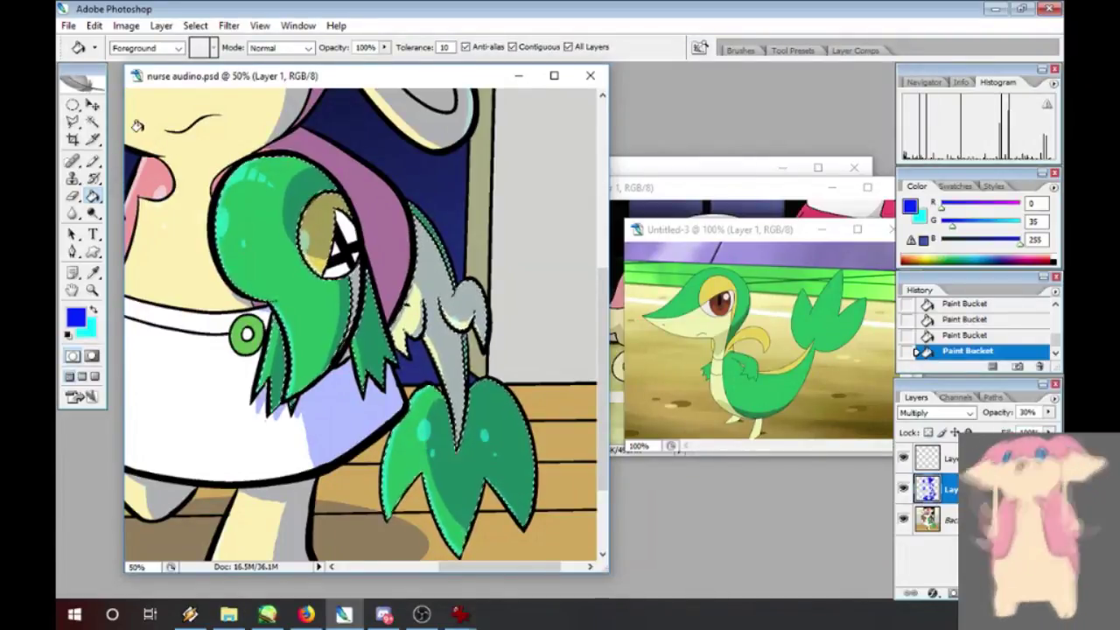
- Deselect, sample the light grey wall colour, fill the small gap beside the clipboard's clip on the background layer, and return to Layer 1
drag(500, 567, 431, 567)
drag(603, 377, 602, 269)
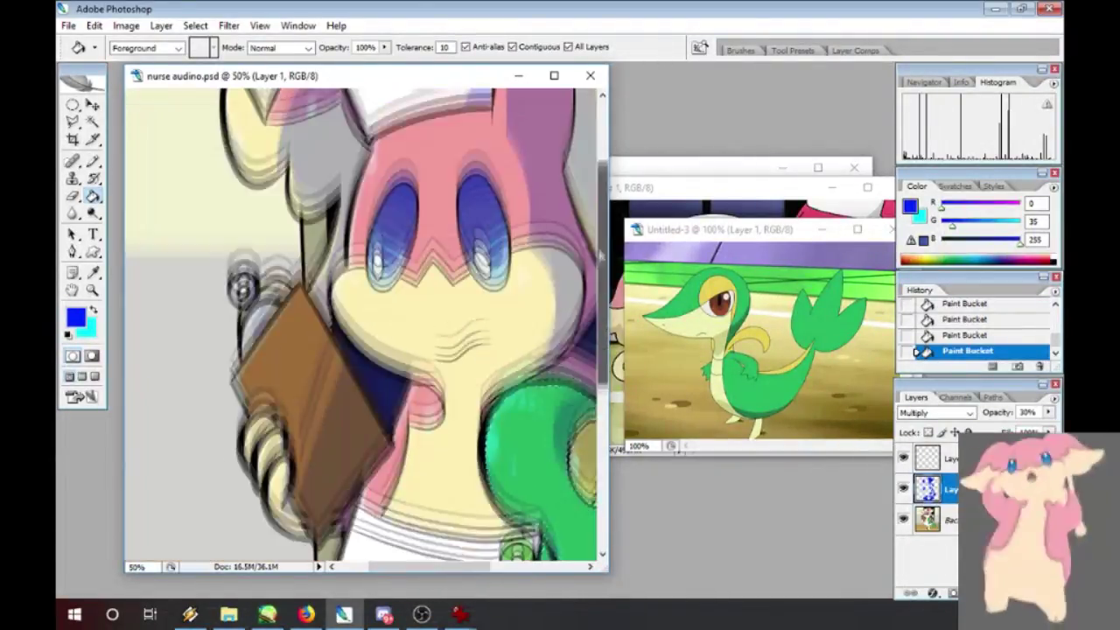
click(195, 26)
click(215, 57)
click(93, 273)
key(x)
click(190, 303)
click(93, 197)
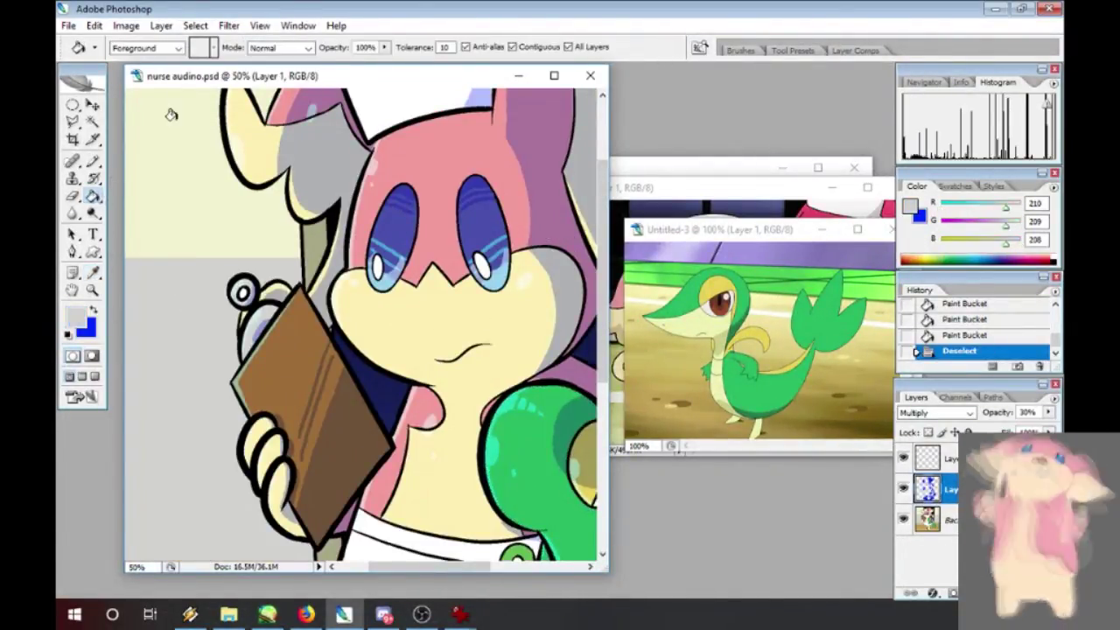
click(952, 519)
click(261, 276)
click(952, 489)
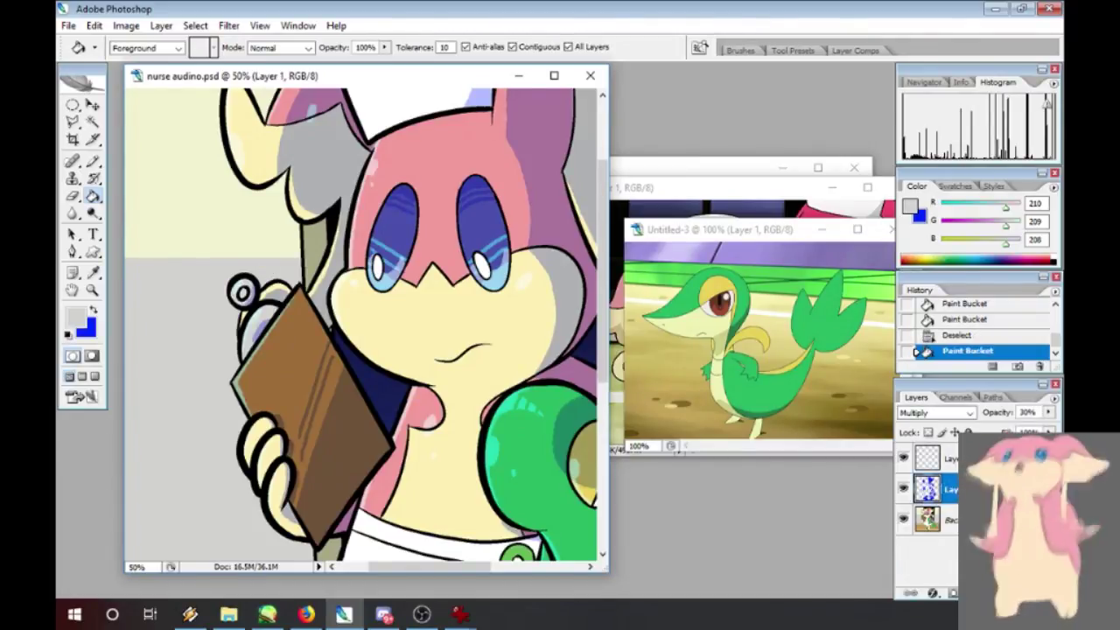
- Outline the upper part of the picture with the Polygonal Lasso, slanting its lower edge from mid-canvas down to both side edges
key(alt+Tab)
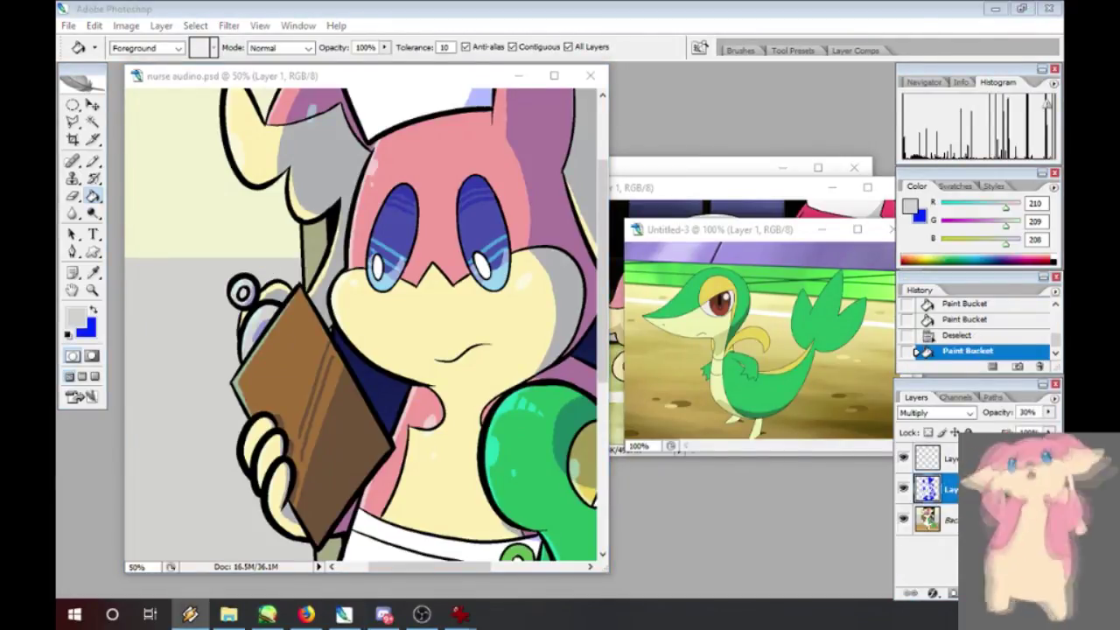
click(359, 71)
key(ctrl+minus)
key(ctrl+minus)
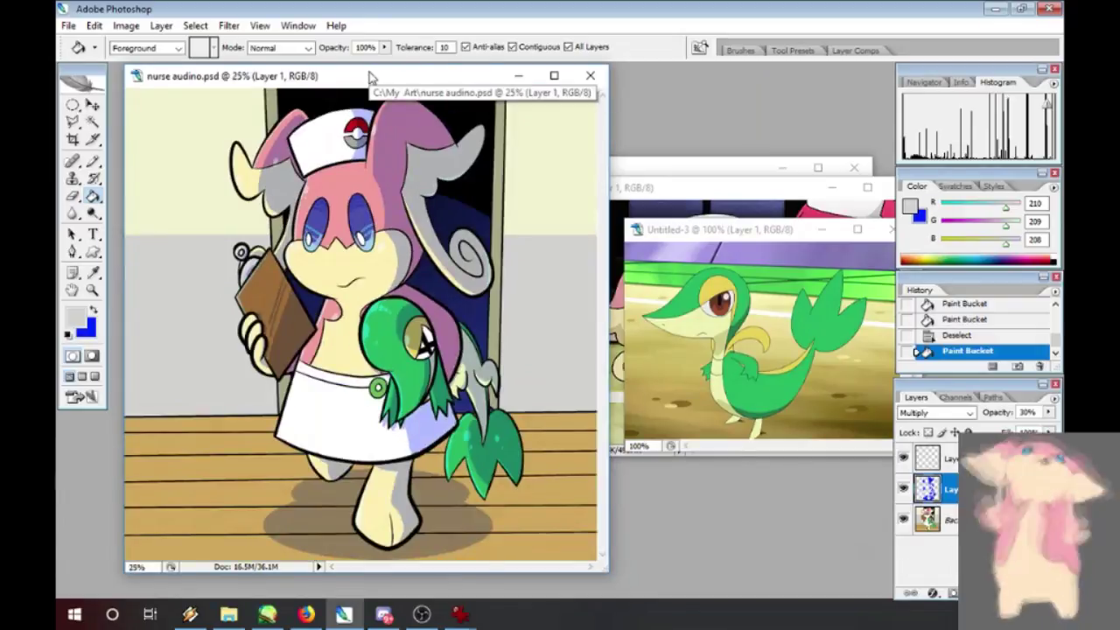
click(74, 122)
click(219, 320)
click(371, 234)
click(512, 341)
click(502, 150)
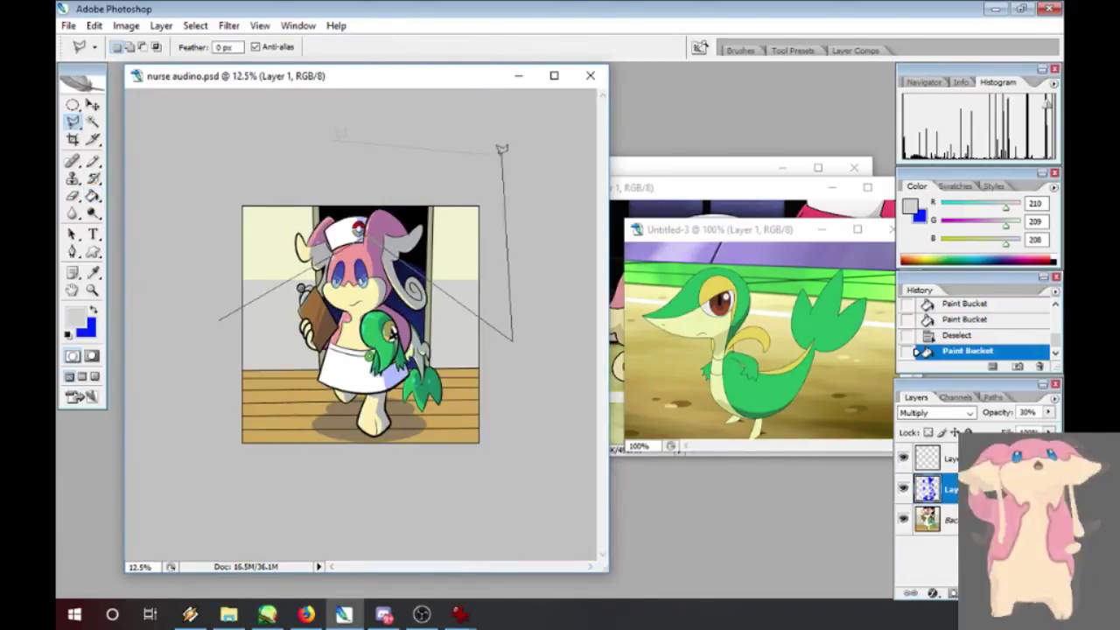
click(220, 144)
click(220, 315)
- Fill the selected upper walls and door frame on both sides of the doorway with blue shadow on Layer 1
key(x)
key(g)
click(256, 291)
click(273, 254)
click(316, 226)
click(431, 234)
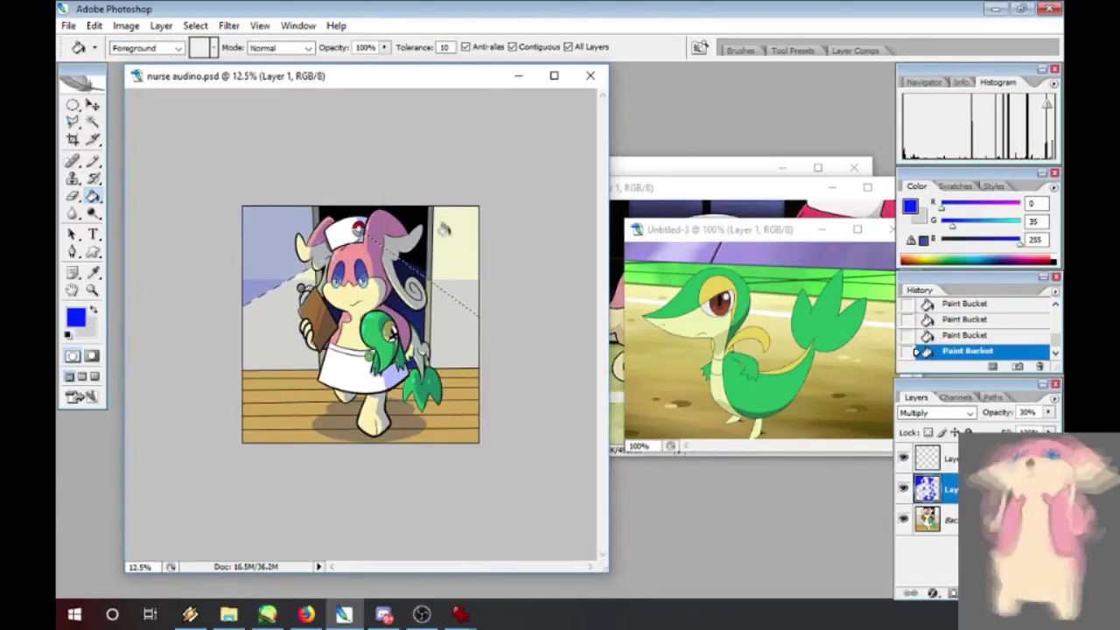
click(455, 249)
click(462, 293)
- Select the two lower floor corners with a V-shaped Polygonal Lasso outline
click(73, 123)
click(213, 391)
click(393, 484)
click(535, 373)
click(538, 475)
click(200, 538)
click(213, 390)
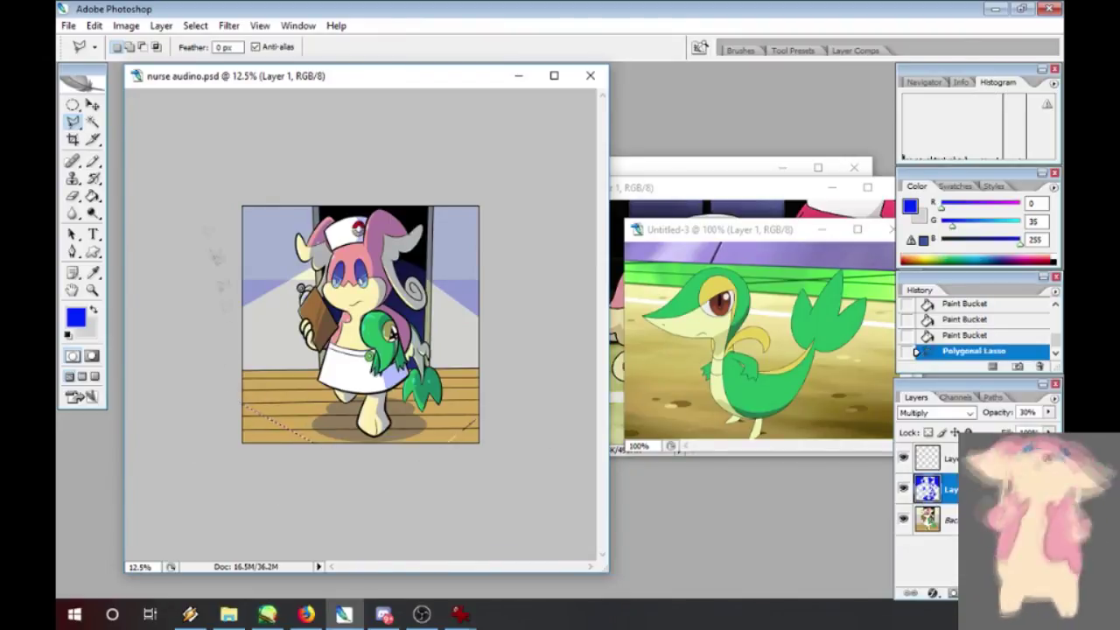
- Fill the floorboards in both selected corners with blue shadow on Layer 1, and deselect
click(93, 197)
click(247, 411)
click(256, 422)
click(266, 436)
click(468, 436)
click(473, 425)
click(193, 27)
click(197, 56)
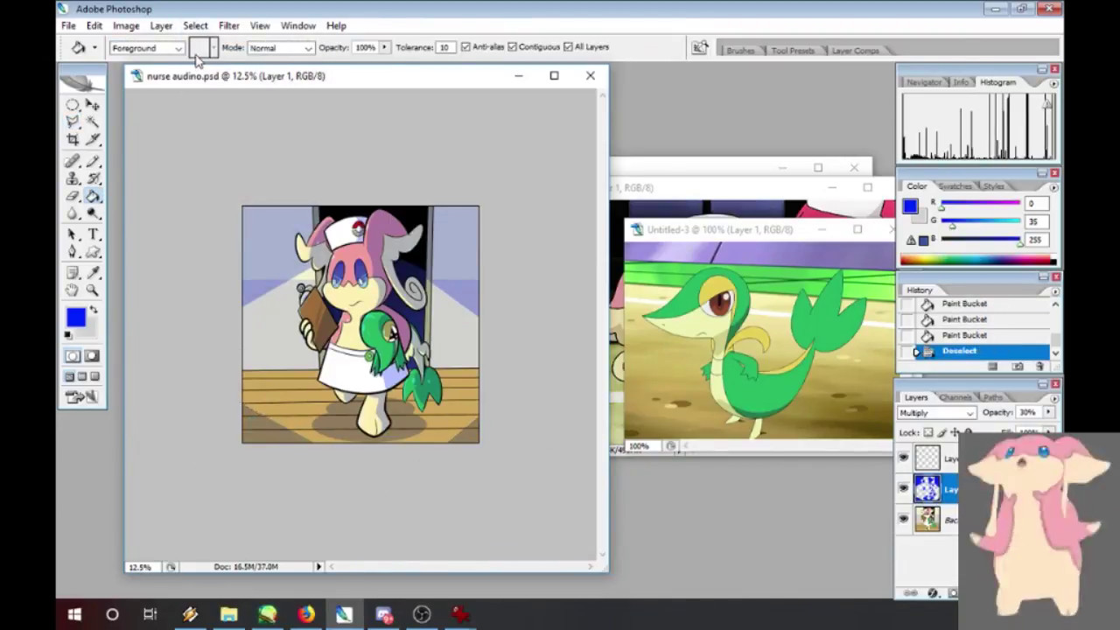
key(ctrl+equal)
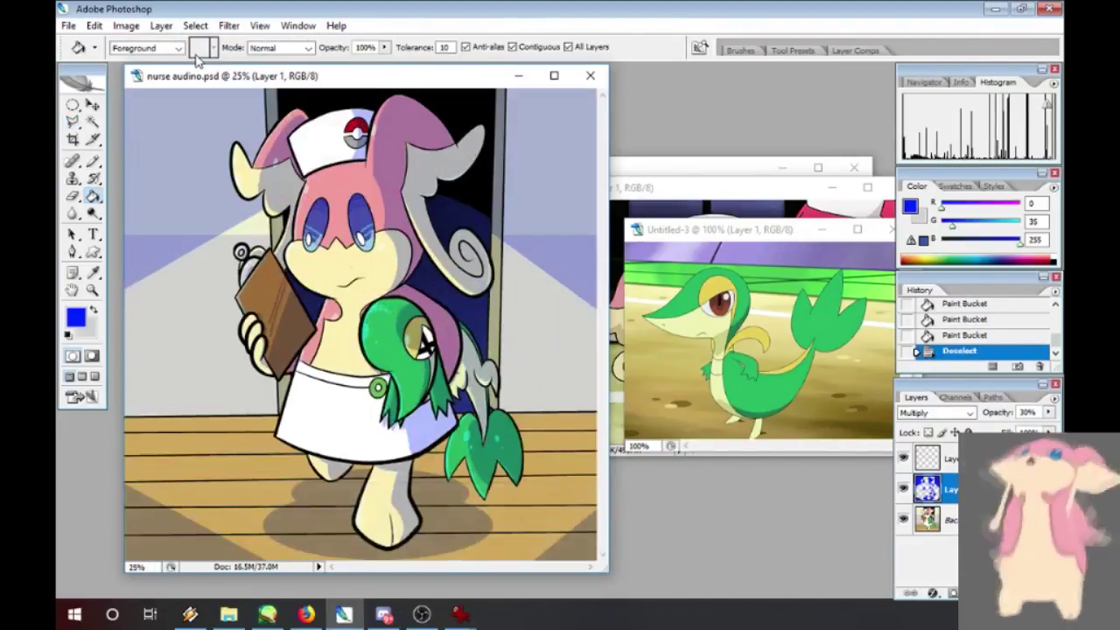